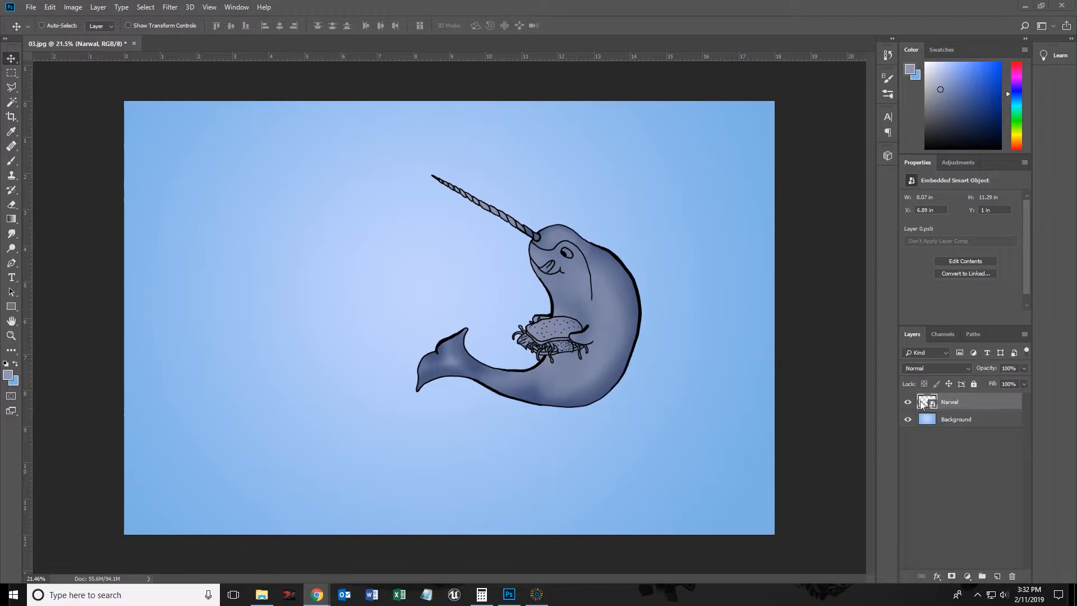
Open the contents of the Narwal smart object and enlarge the layer list to show all of its layers
left_click(804, 459)
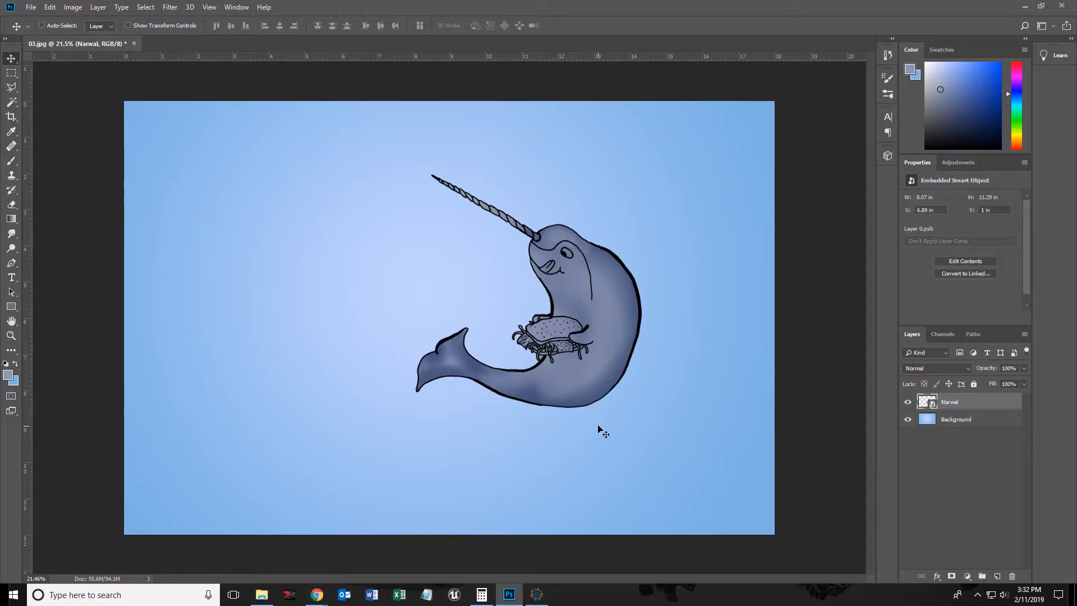
double_click(932, 401)
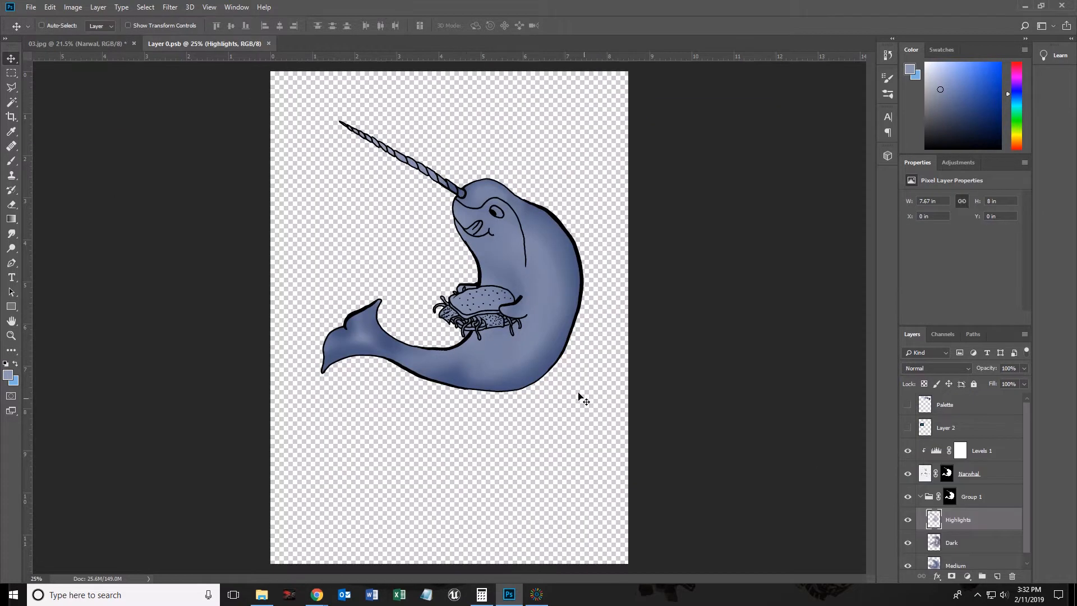
scroll(959, 488, "down", 1)
scroll(957, 523, "up", 1)
left_click_drag(990, 324, 989, 207)
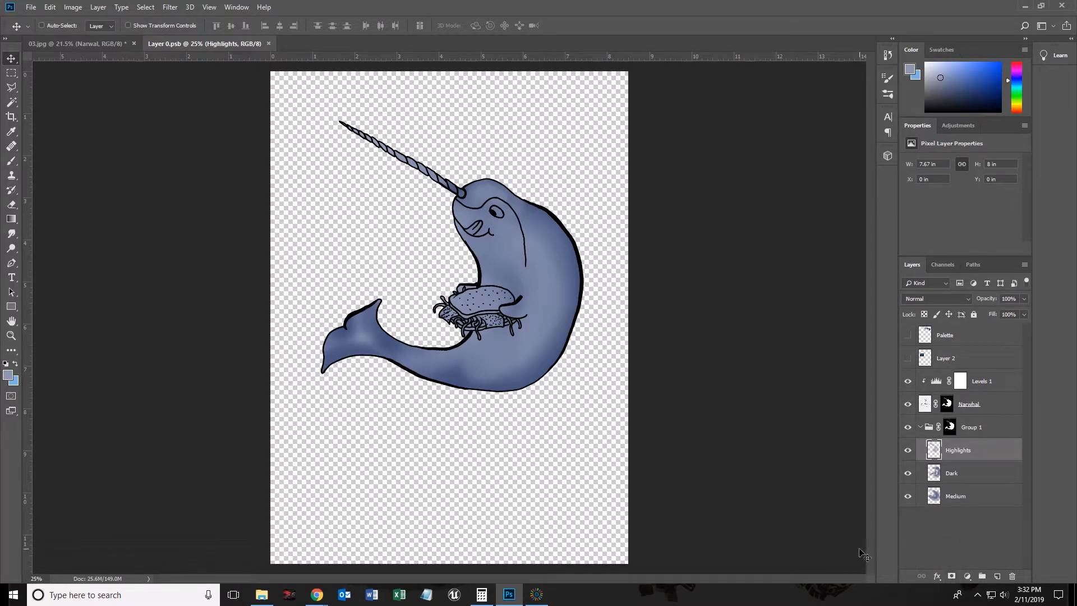
Make the Palette layer and Layer 2 visible, and inspect the narwhal reference photo up close
left_click(906, 337)
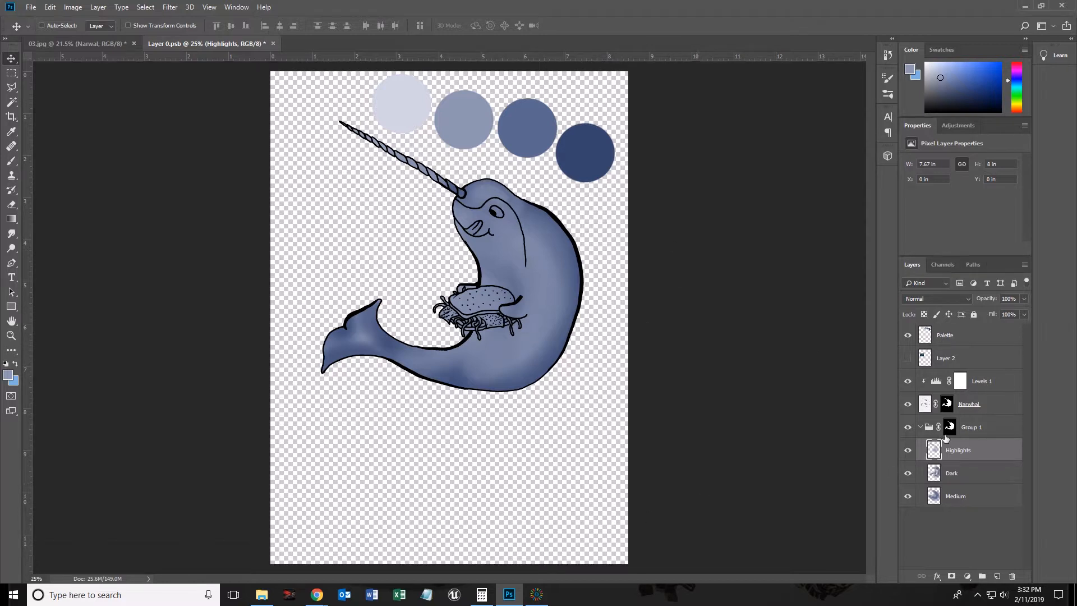
left_click(908, 359)
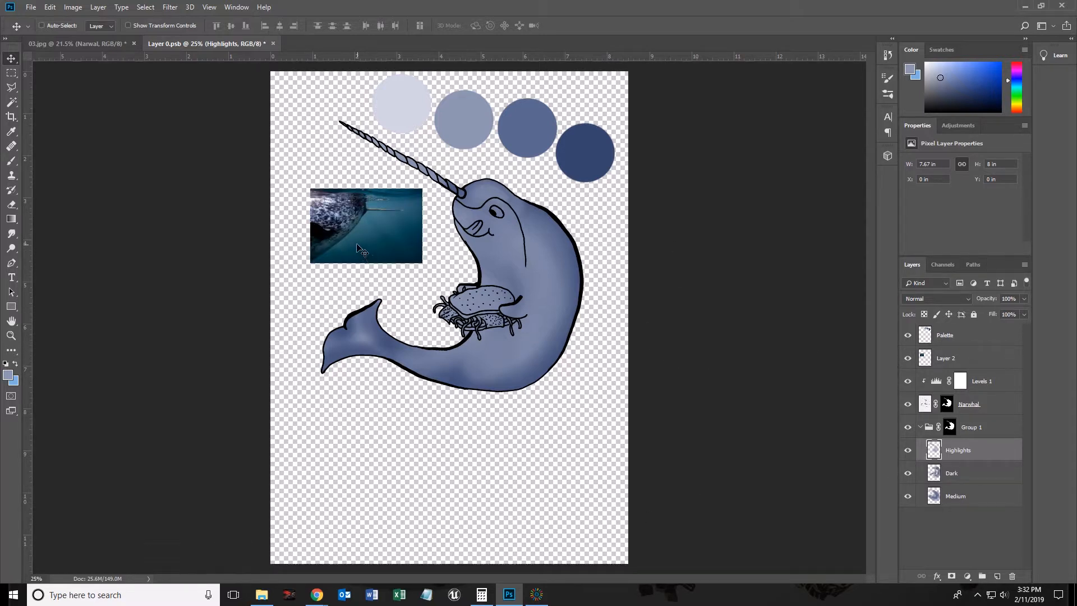
scroll(393, 264, "up", 5)
left_click_drag(377, 264, 423, 380)
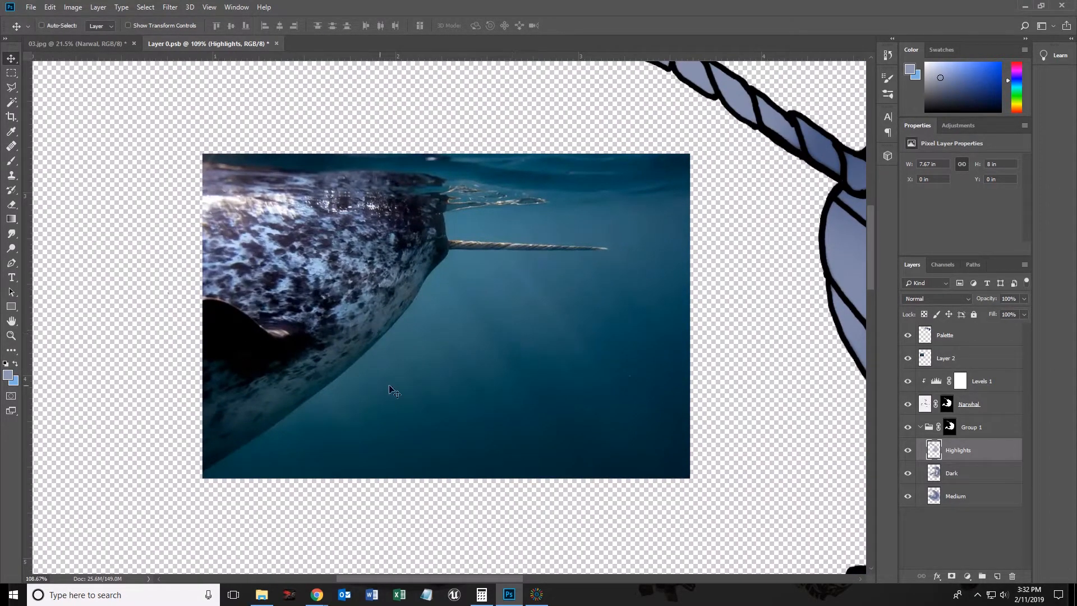
scroll(552, 353, "down", 5)
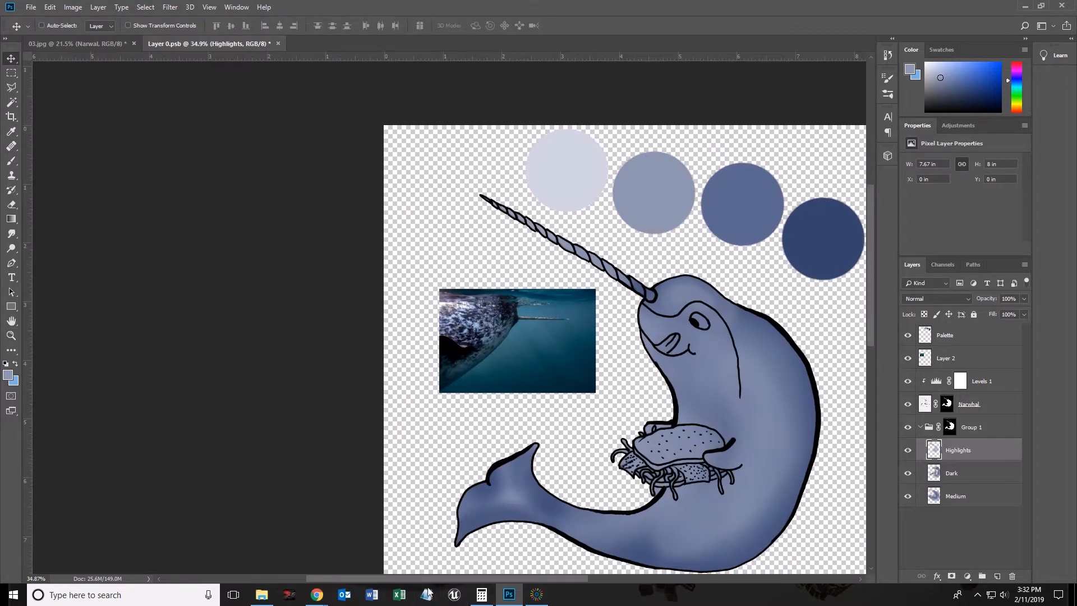
Switch to Chrome, examine the speckled skin in the narwhal image results, including the Merriam-Webster illustration, and return to Photoshop
mouse_move(317, 594)
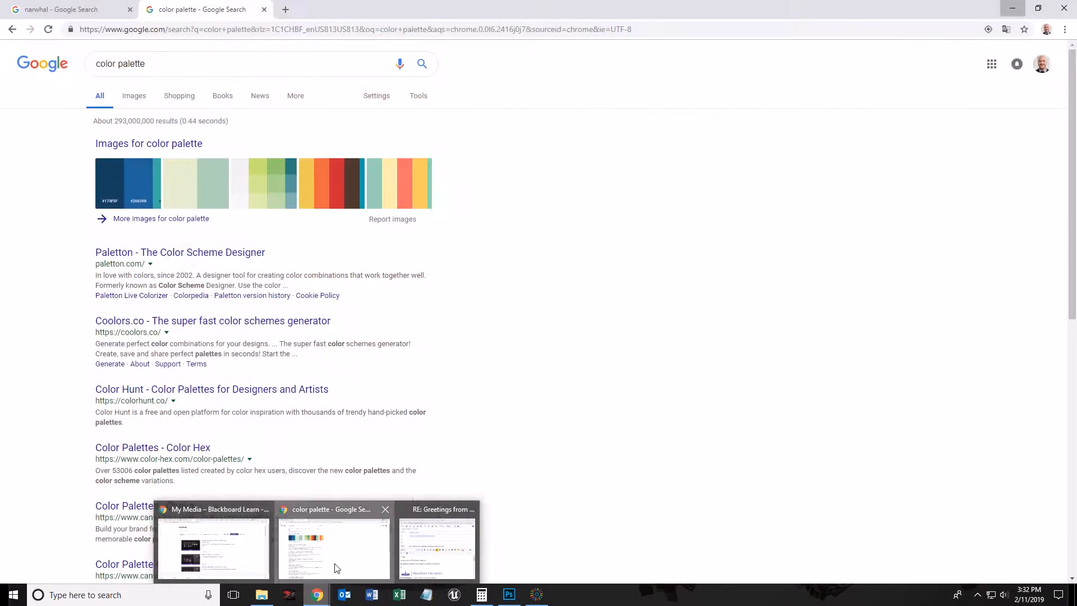
left_click(305, 549)
left_click(70, 13)
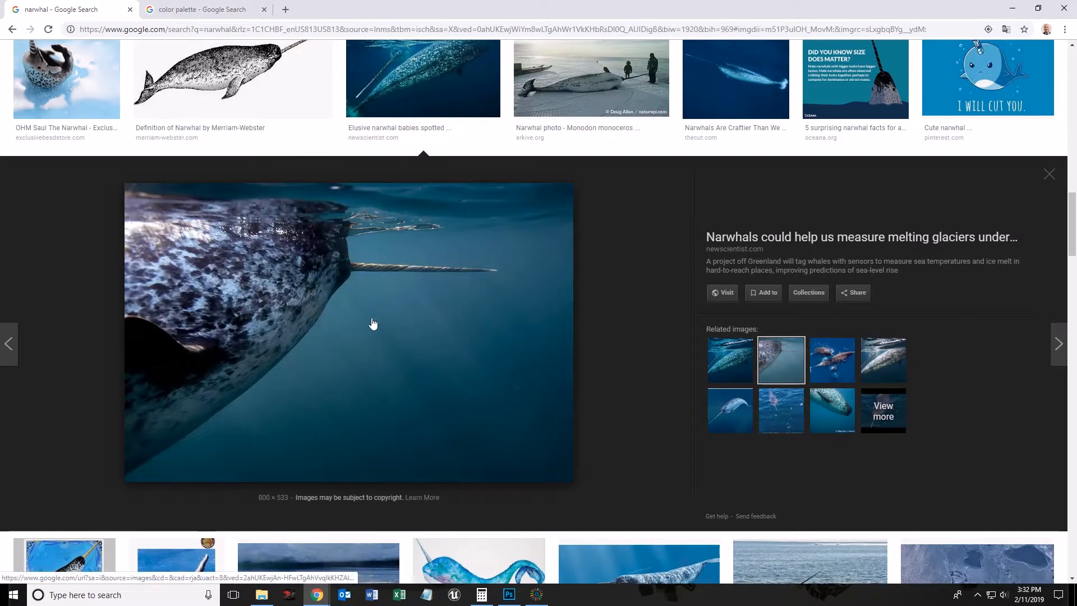
scroll(373, 320, "up", 2)
left_click(412, 206)
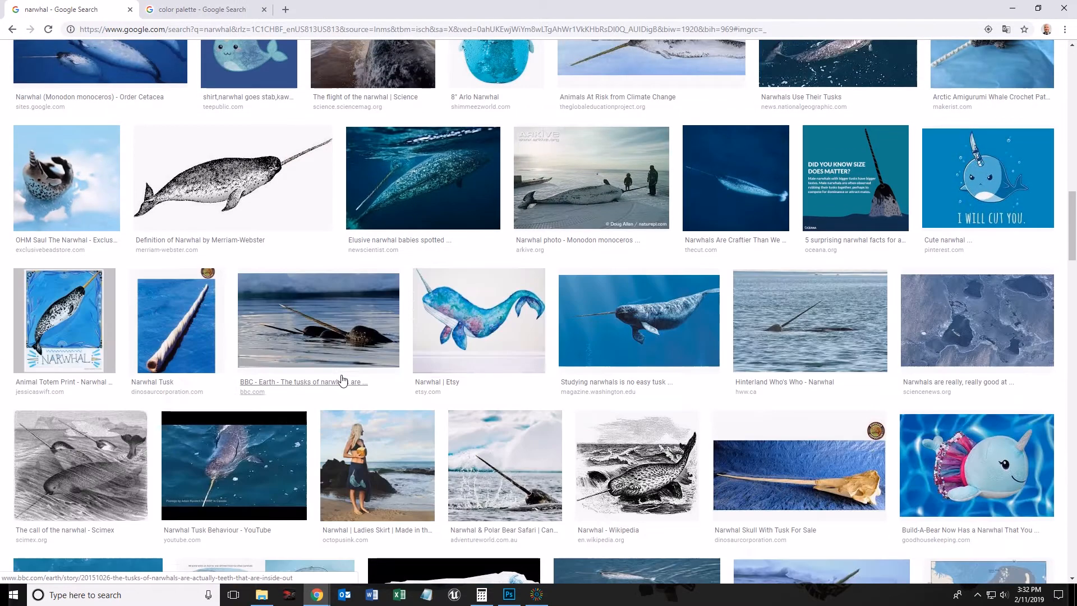
left_click(414, 174)
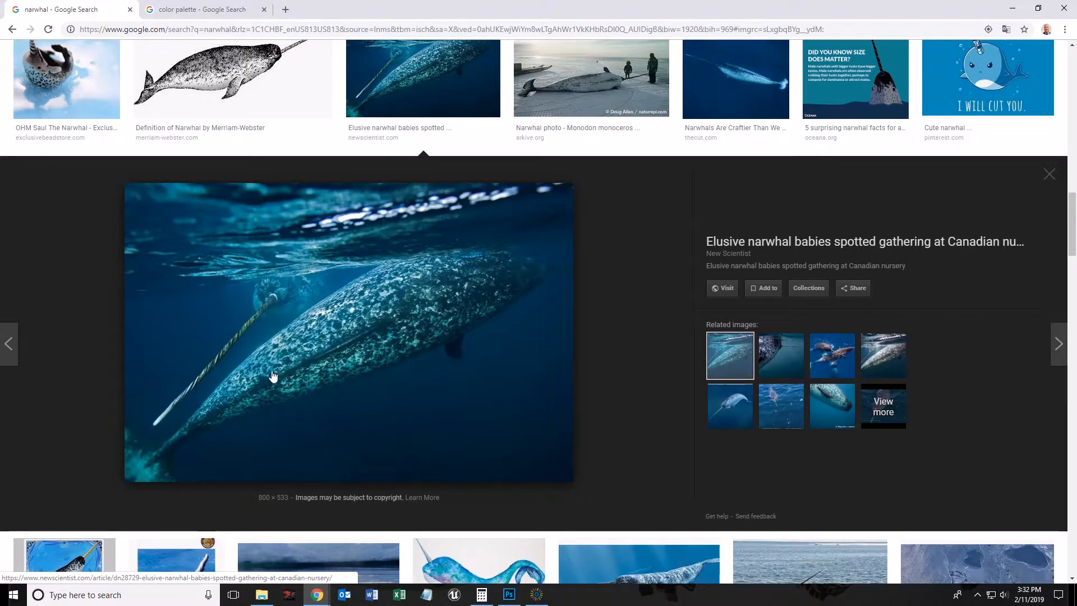
scroll(315, 344, "up", 5)
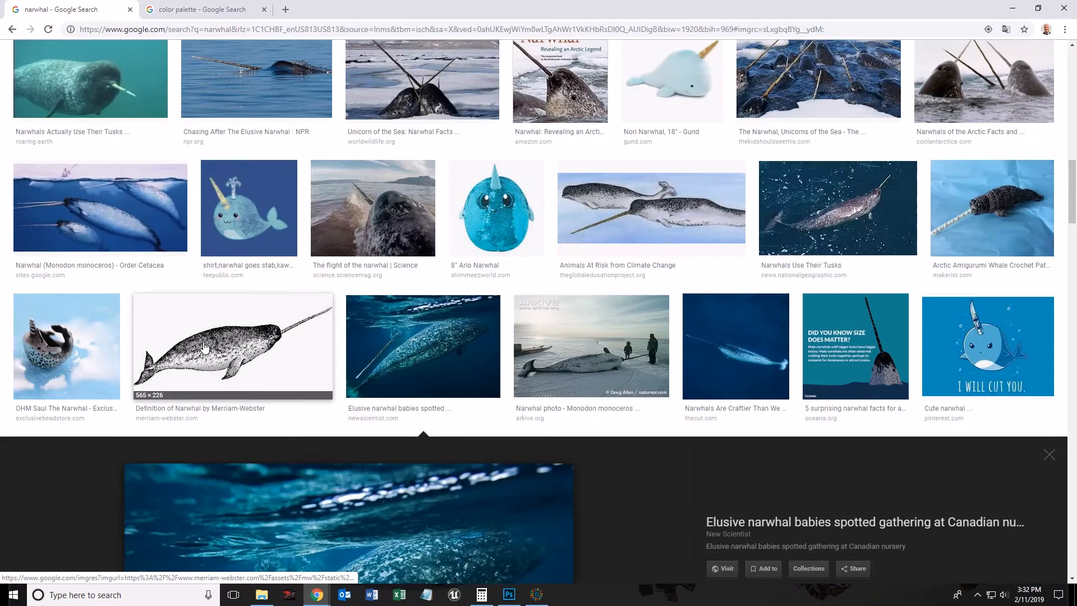
left_click(205, 349)
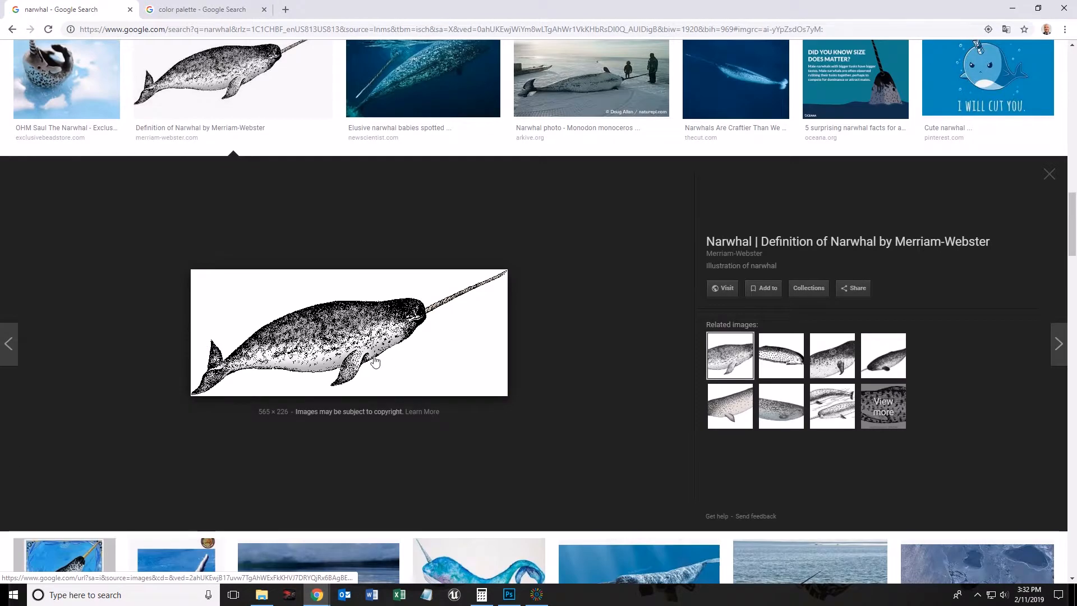
scroll(376, 361, "up", 5)
scroll(376, 362, "up", 5)
scroll(230, 354, "up", 4)
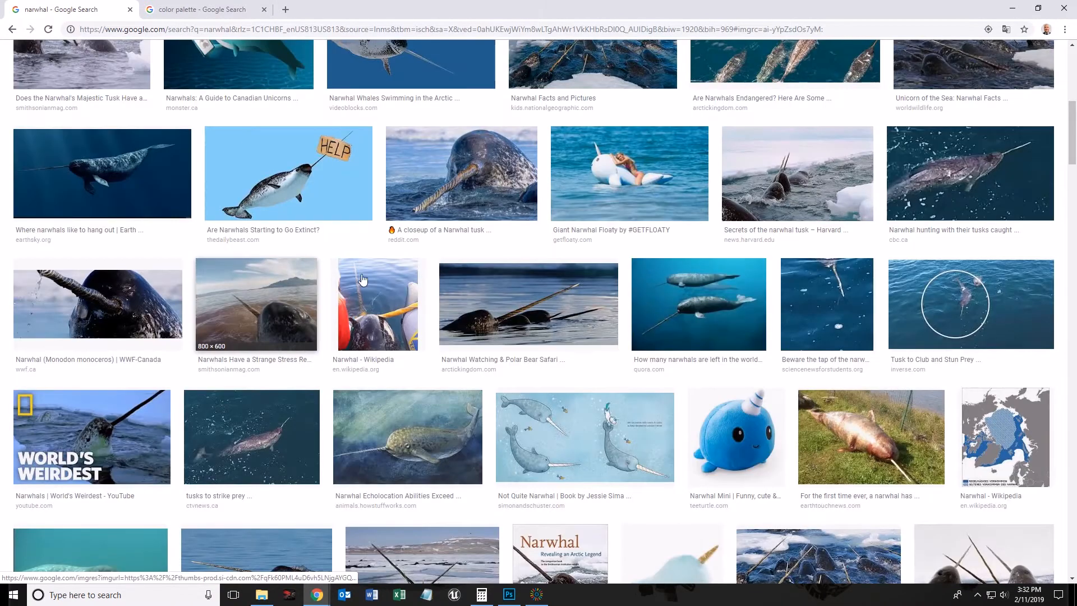
scroll(527, 315, "down", 9)
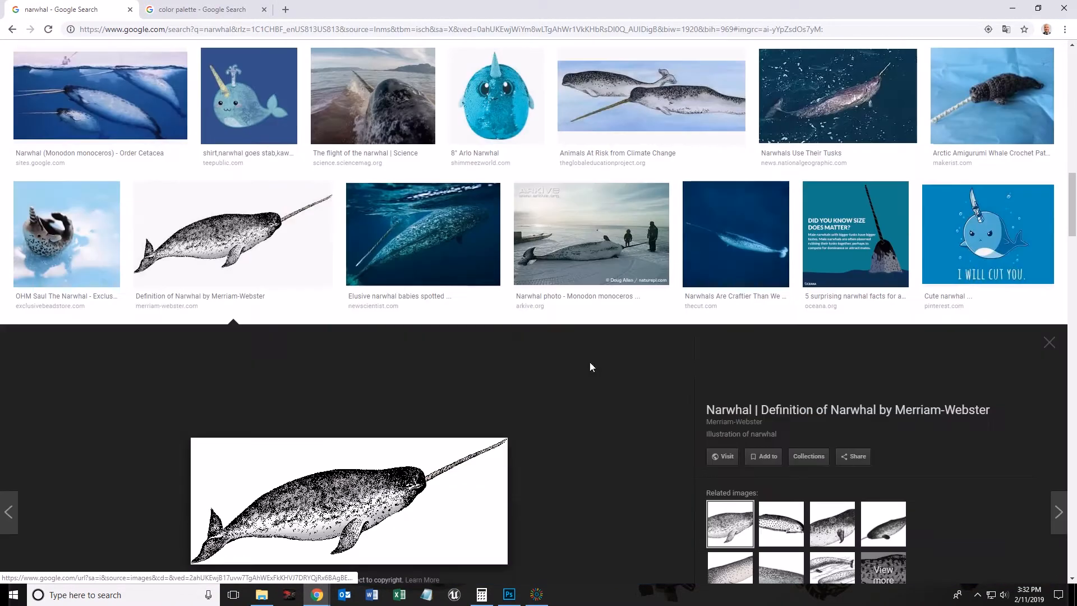
scroll(638, 369, "down", 2)
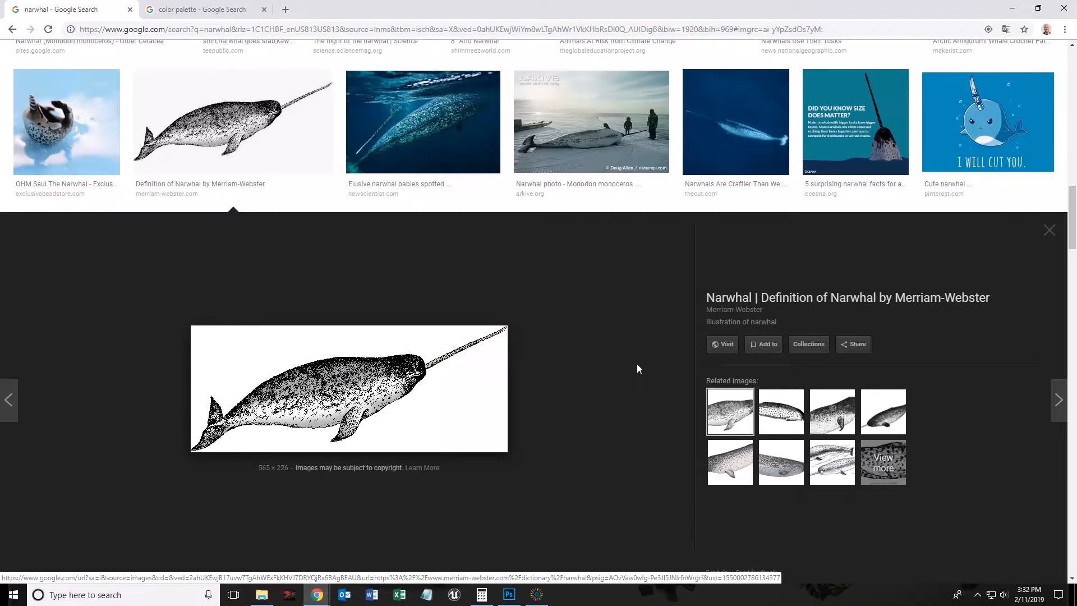
left_click(1013, 8)
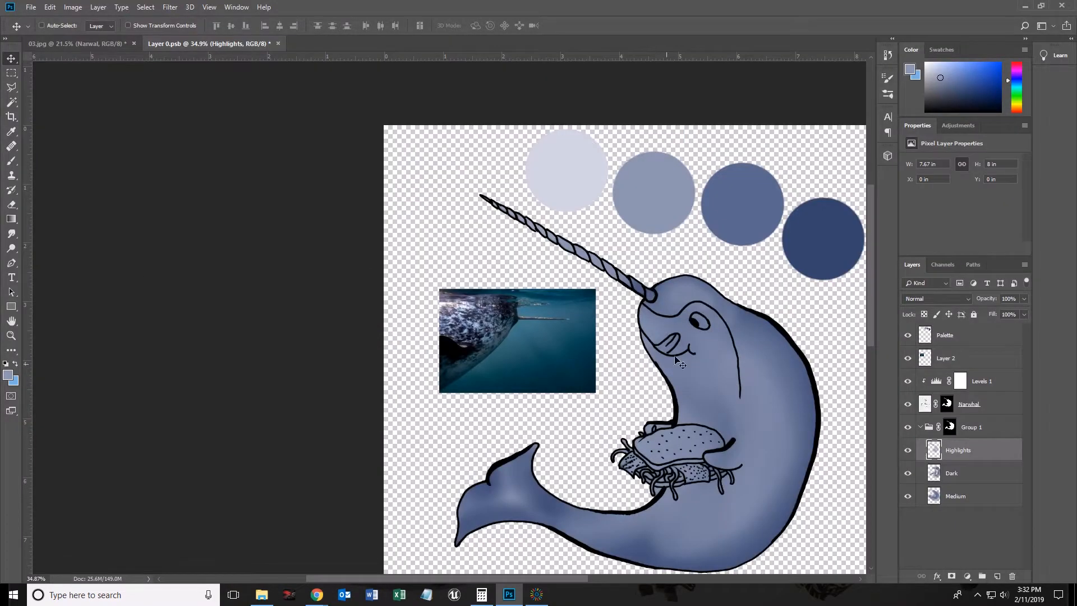
Activate the Brush tool and add a layer named SpeckleHighlight above the Highlights layer
left_click_drag(732, 413, 534, 323)
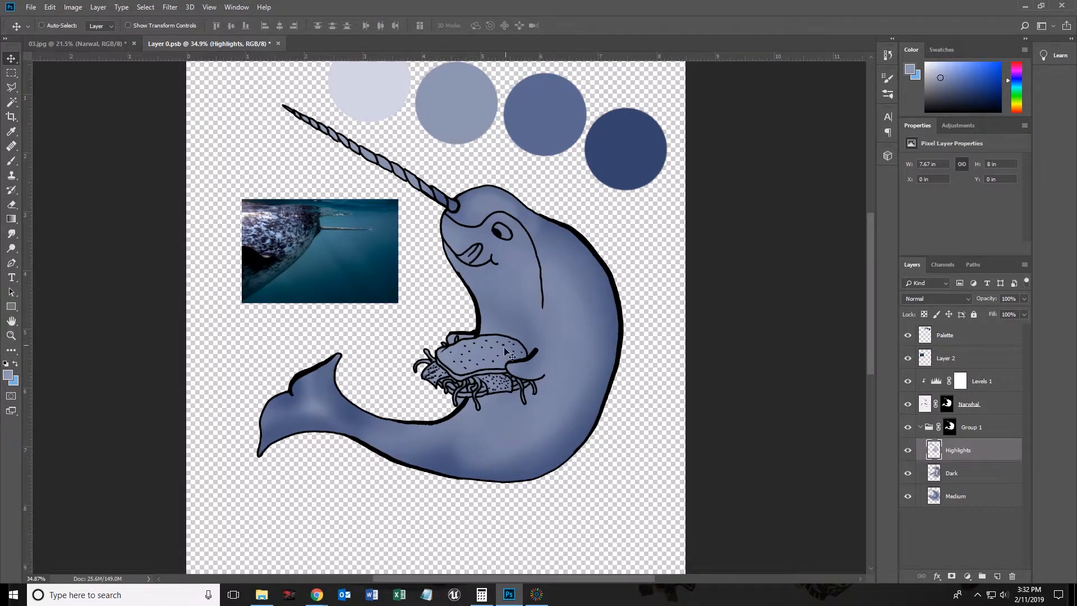
scroll(534, 350, "up", 1)
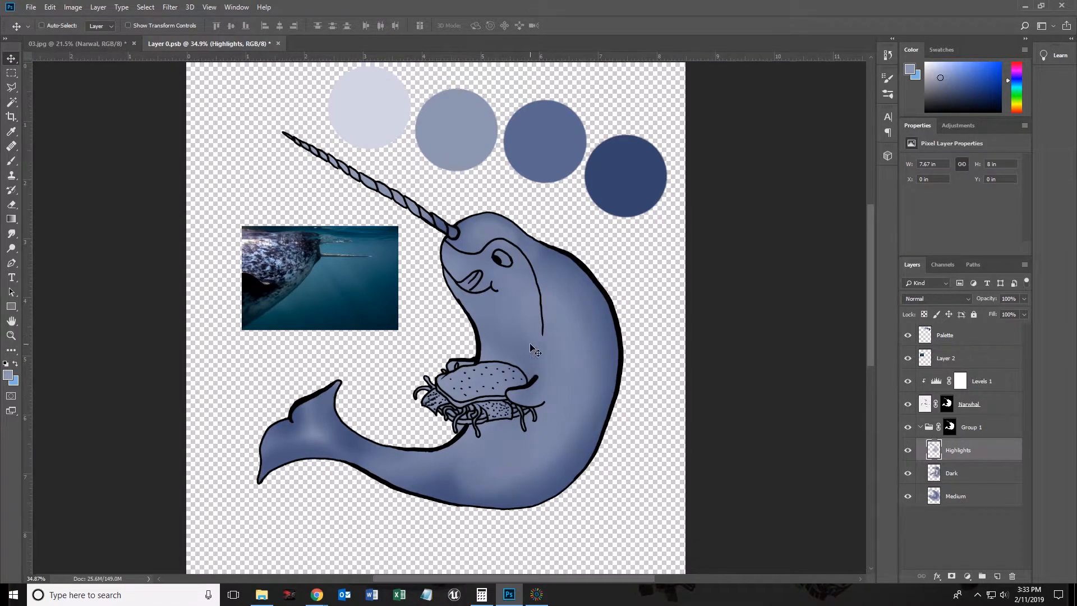
scroll(503, 338, "up", 1)
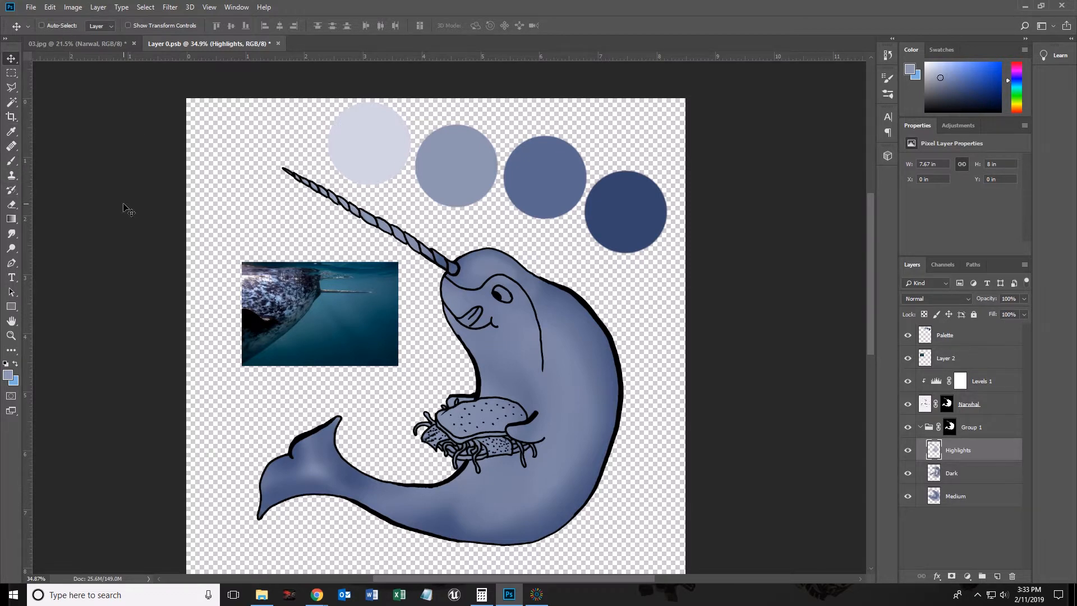
key("b")
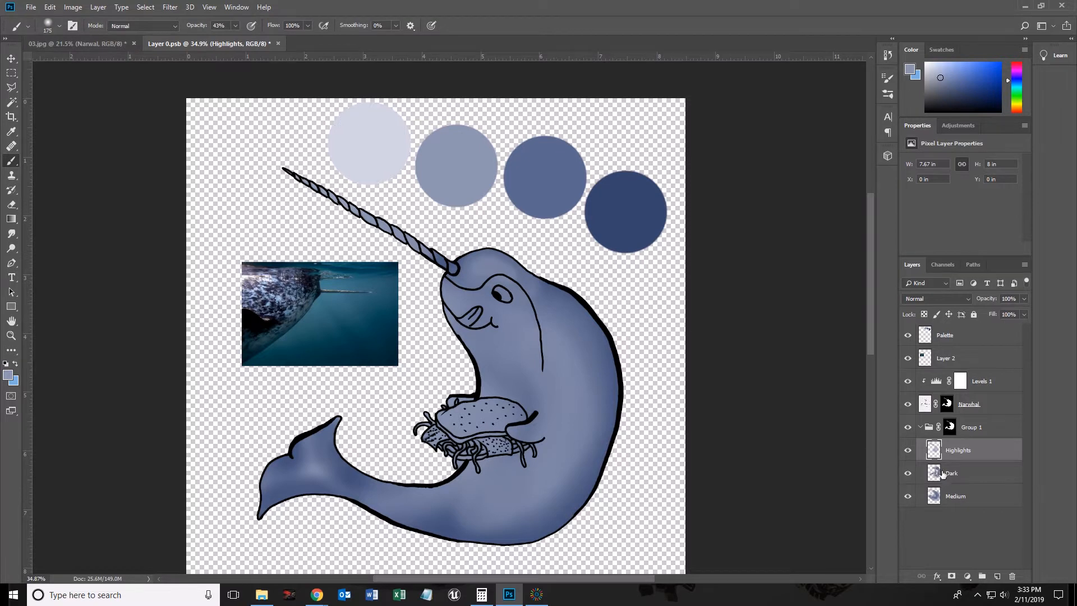
left_click(998, 576)
double_click(963, 451)
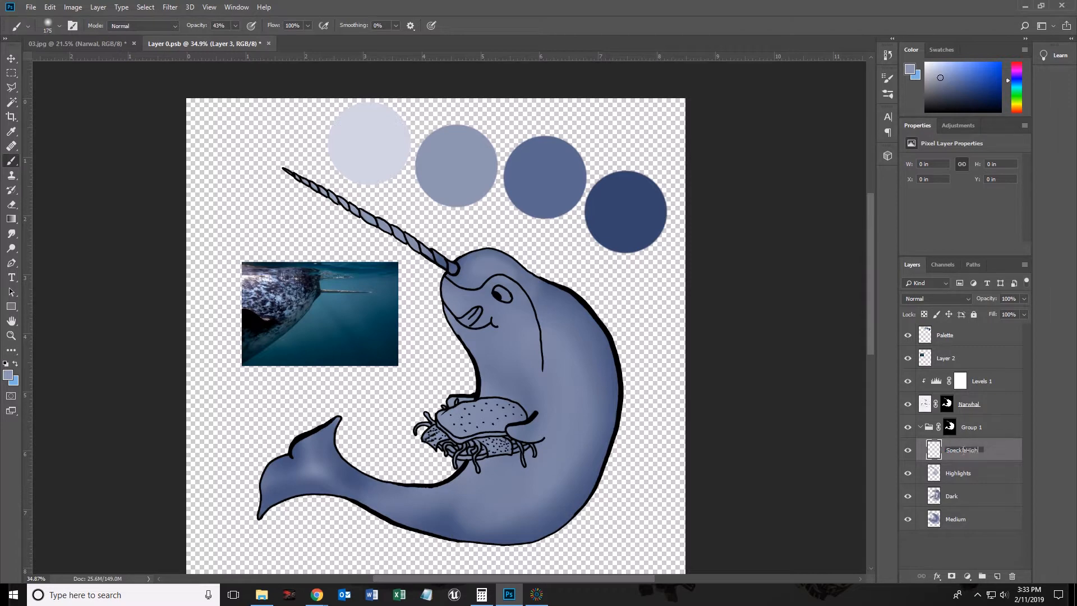
key("Return")
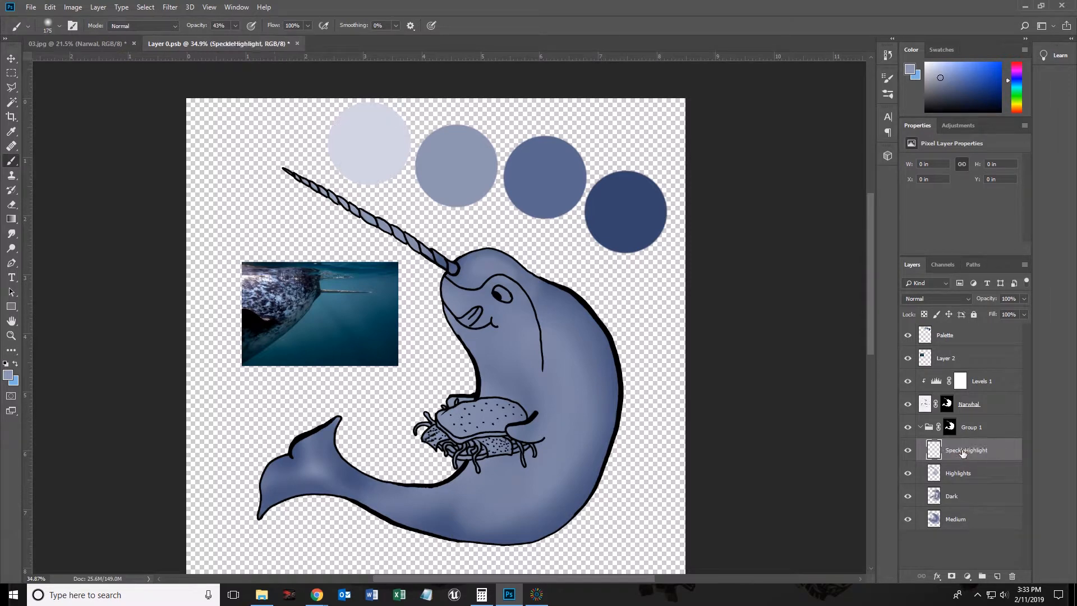
Add another layer above SpeckleHighlight and name it SpeckleDarks
left_click(995, 577)
double_click(959, 459)
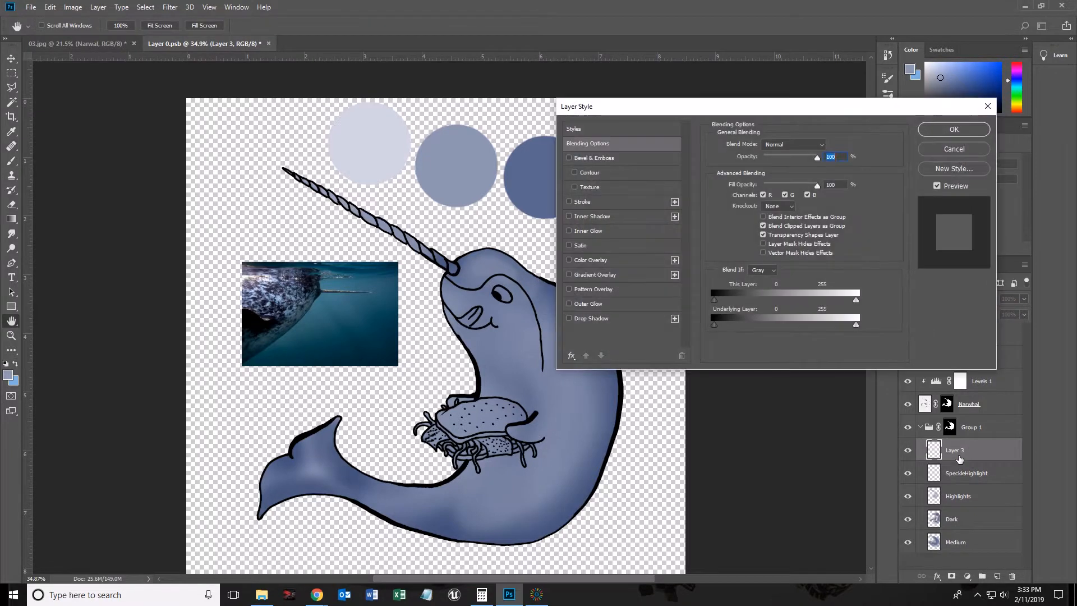
left_click(954, 149)
double_click(955, 451)
type("SpeckleDraks")
key("Return")
double_click(972, 455)
left_click(977, 450)
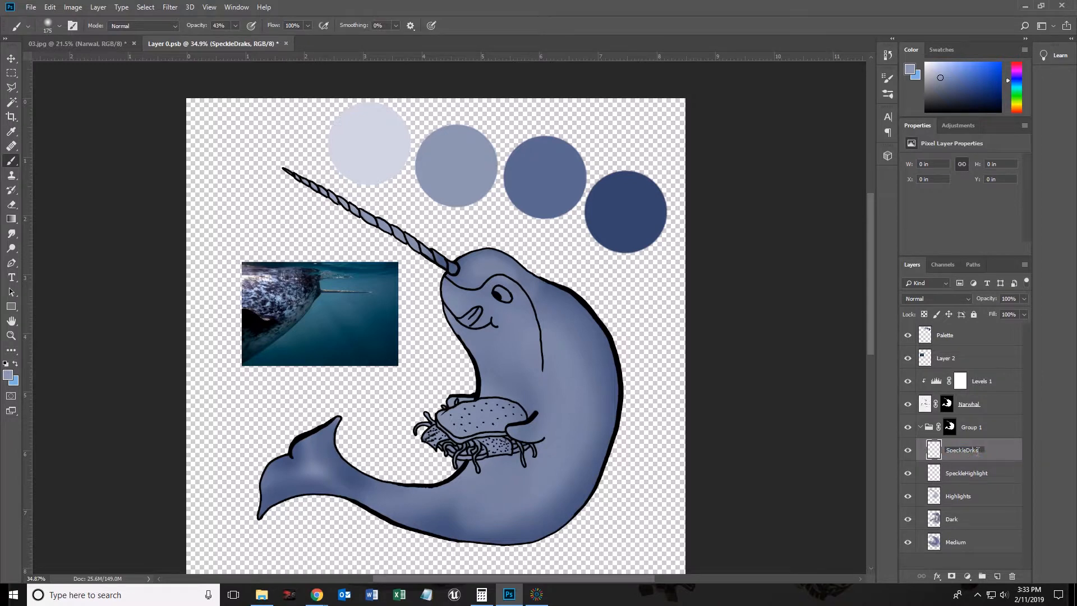
key("Return")
Make SpeckleHighlight the active layer and look through the available brush presets
left_click(965, 478)
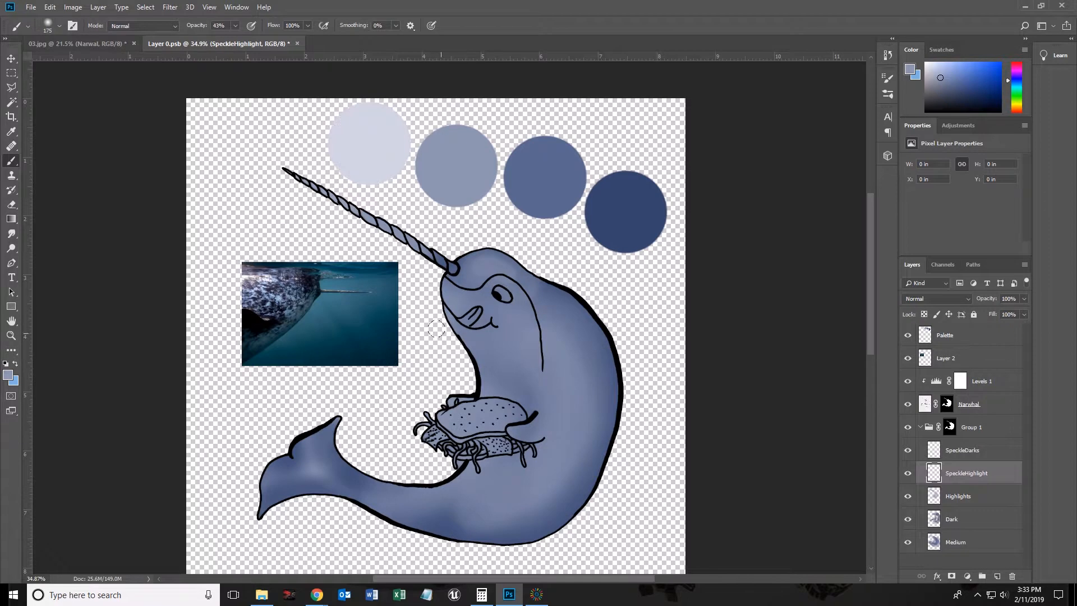
left_click(59, 25)
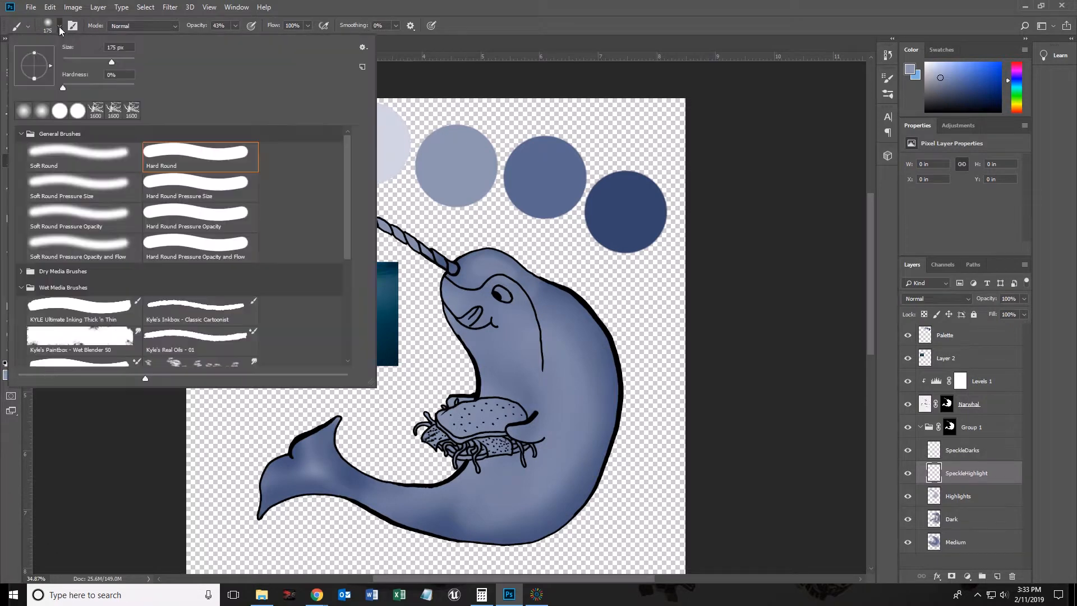
scroll(212, 266, "down", 5)
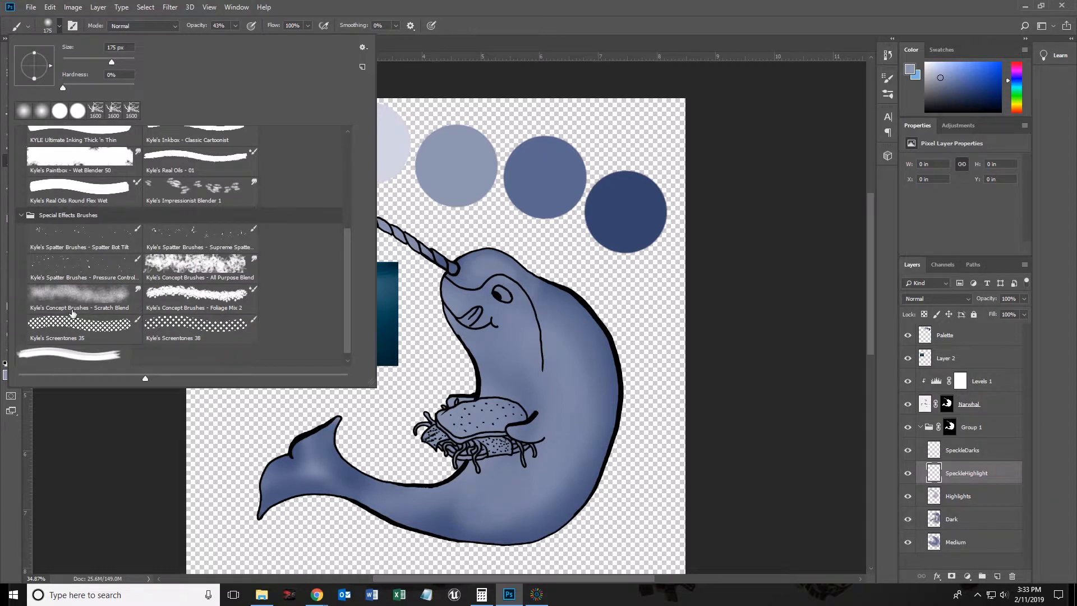
scroll(205, 347, "up", 5)
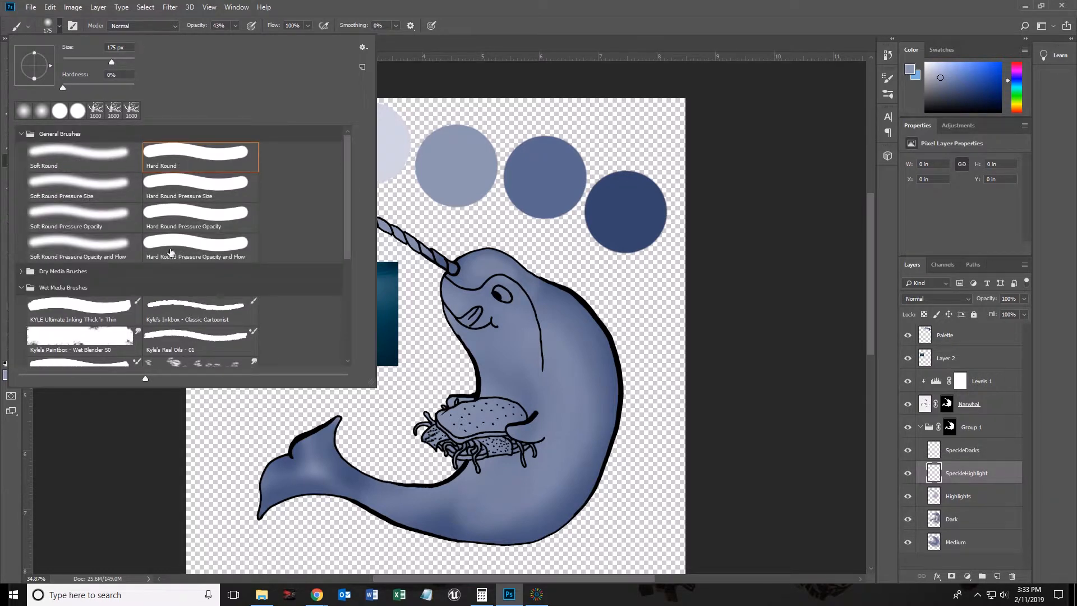
Show the brush library at a larger height with the Wet Media and Special Effects brush groups expanded
left_click(890, 79)
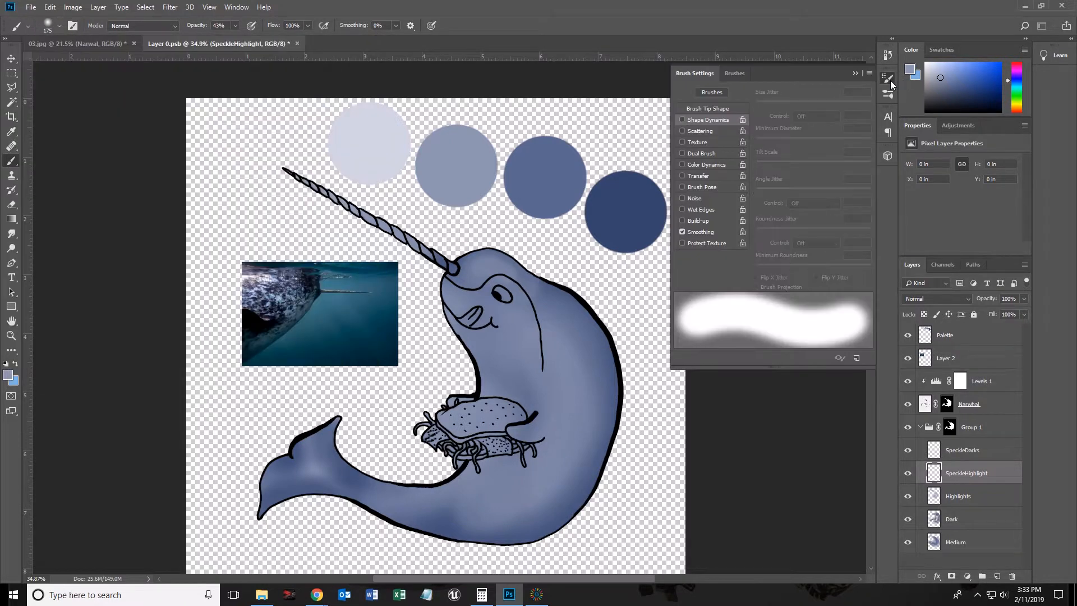
left_click(889, 55)
left_click(890, 95)
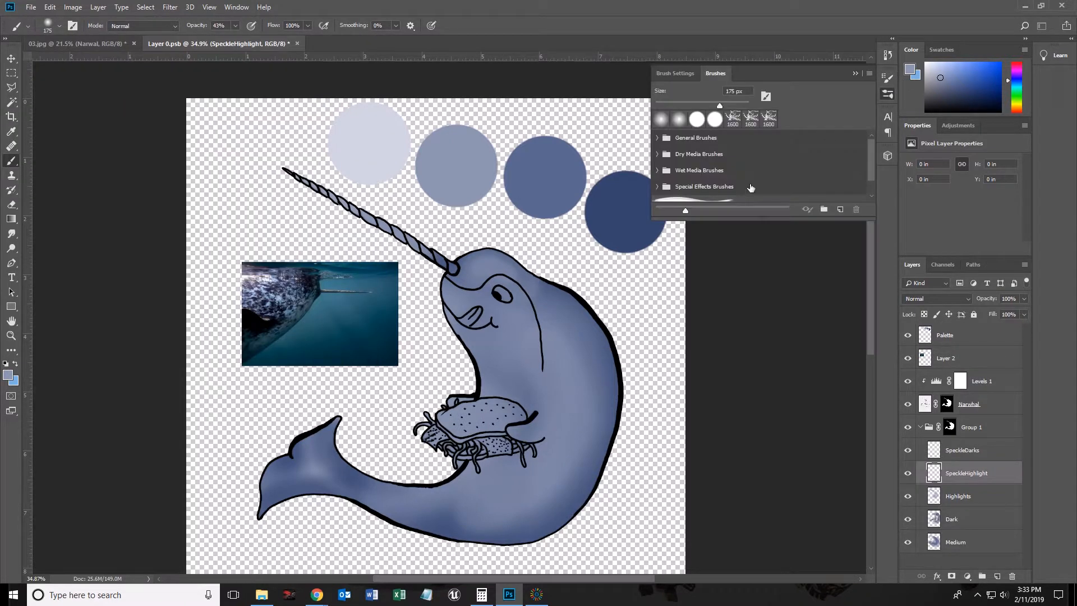
left_click_drag(746, 220, 746, 411)
left_click(658, 186)
left_click(657, 170)
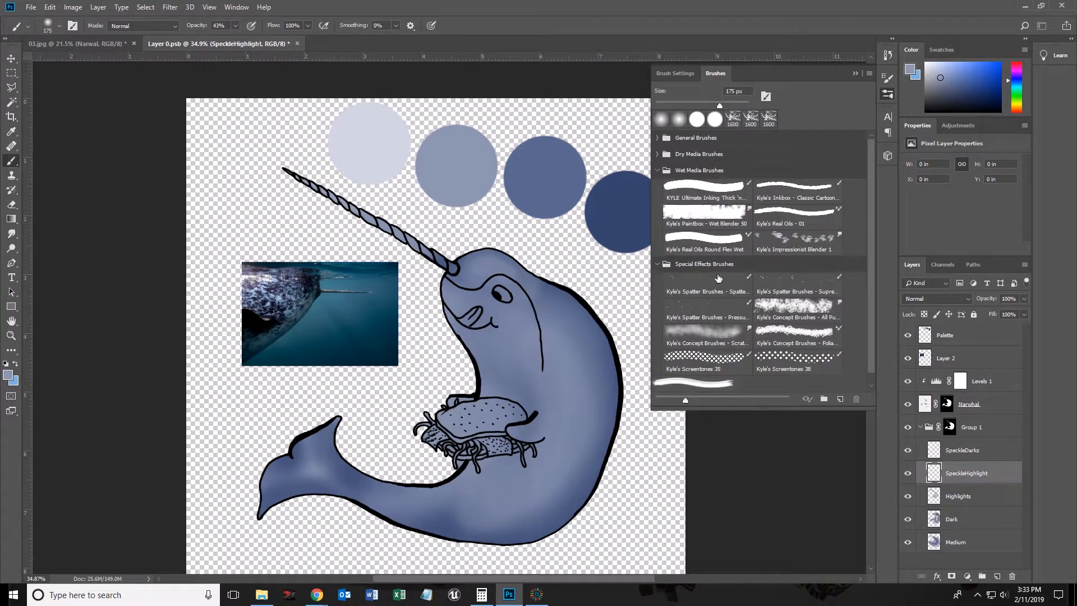
Try the Kyle's Concept Brushes - All Purpose Blend preset and return to the Brush tool
double_click(789, 312)
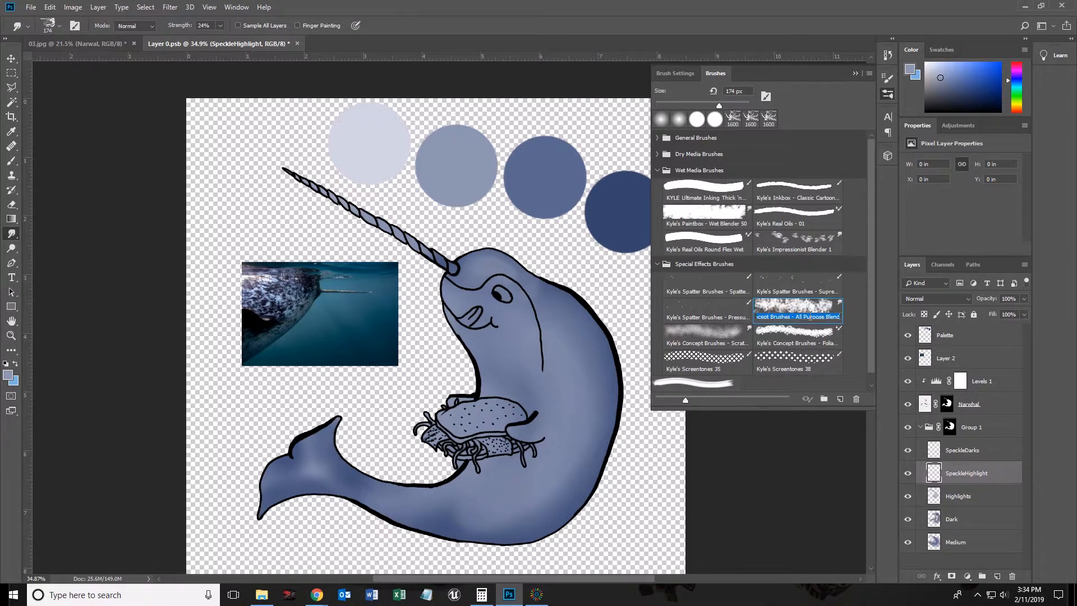
left_click(799, 312)
left_click(59, 25)
scroll(183, 299, "down", 2)
key("Escape")
left_click(11, 163)
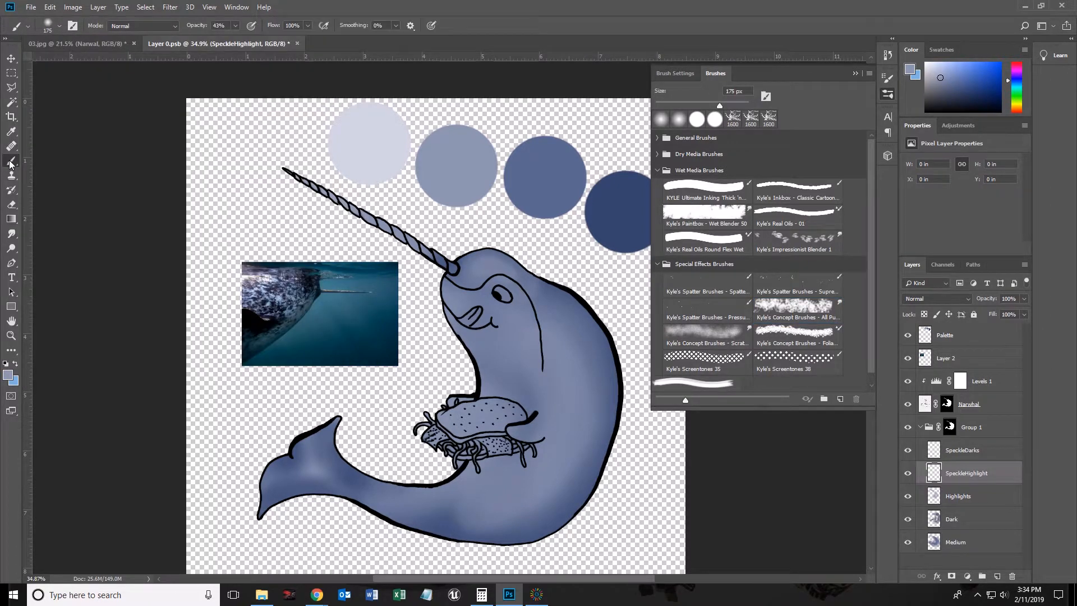
Choose the Kyle's Ultimate Pastel Palooza brush from the Dry Media Brushes and enlarge it to 200 px
left_click(58, 26)
scroll(170, 239, "up", 1)
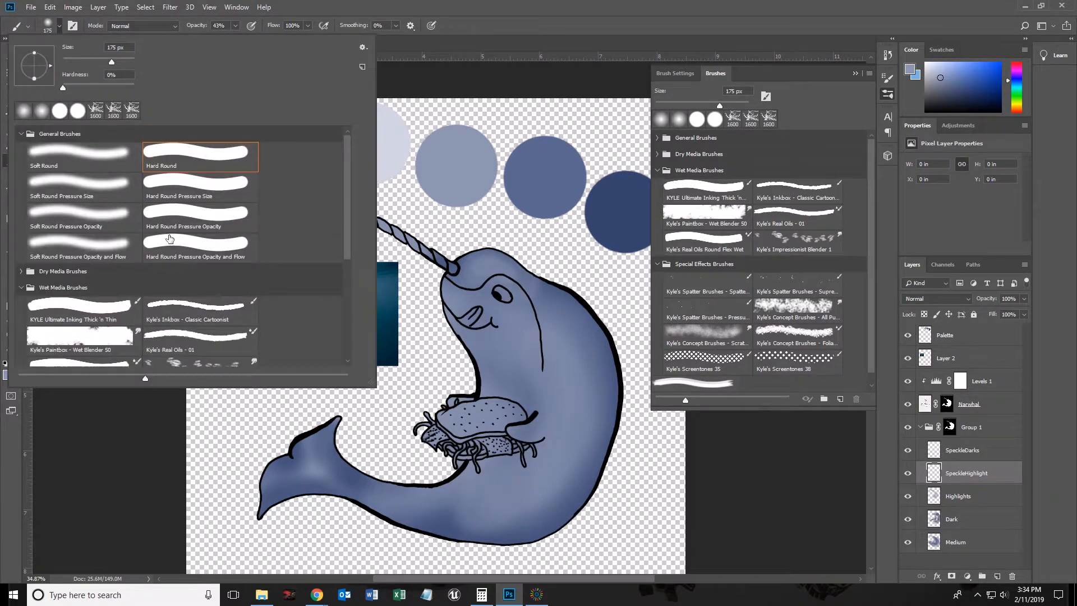
left_click(24, 270)
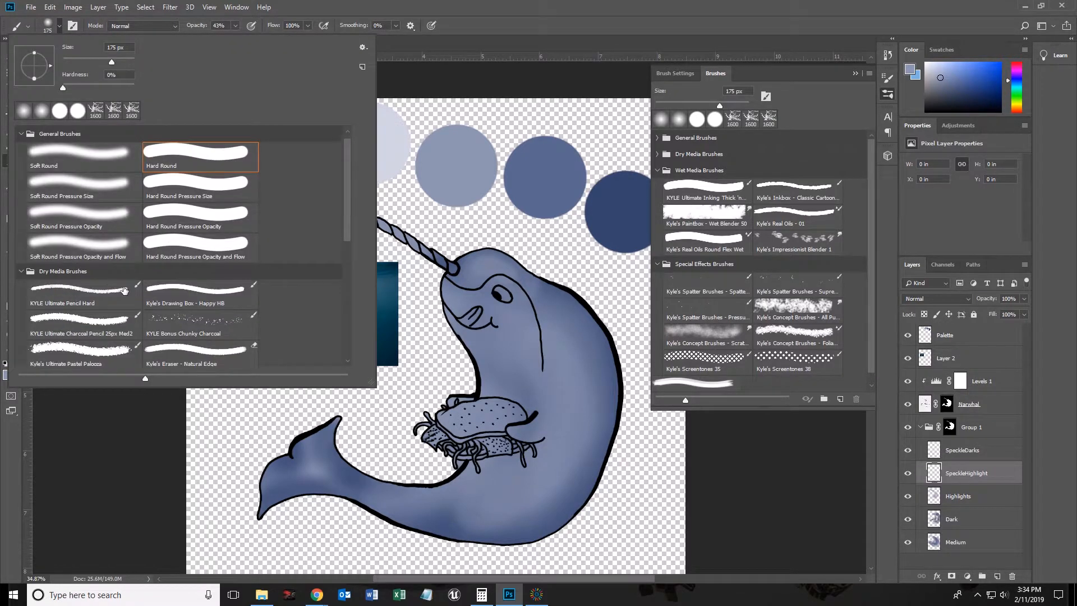
scroll(72, 306, "down", 1)
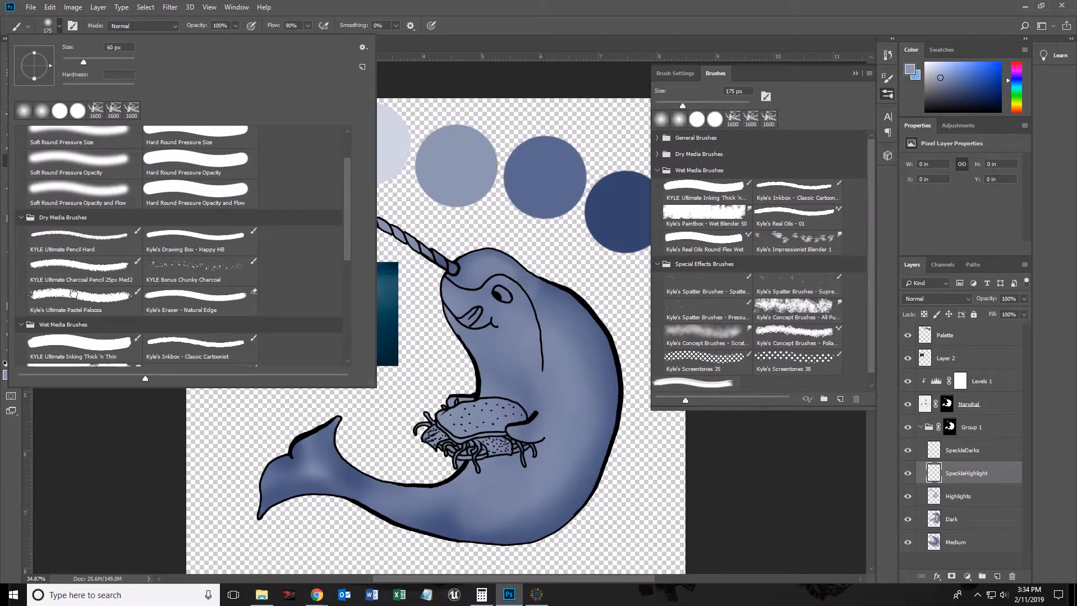
double_click(73, 292)
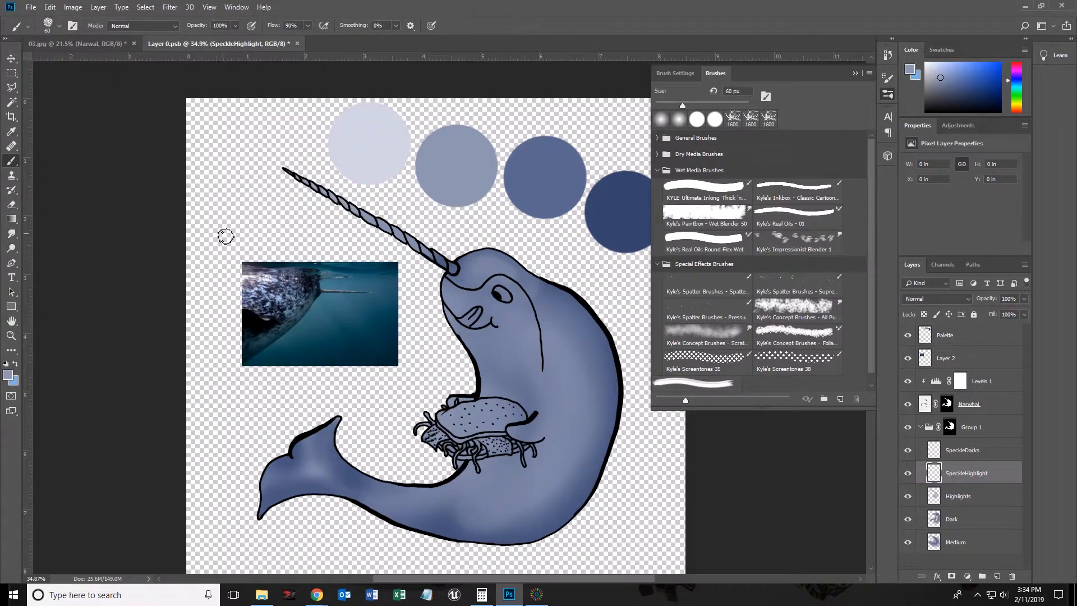
key("bracketright")
key("bracketright")
key("bracketright")
key("bracketright")
key("bracketright")
key("bracketright")
key("bracketright")
key("bracketright")
Sample the lightest palette swatch as the paint colour and try a stroke along the narwhal's back, undoing the stroke
left_click(375, 161, "alt")
mouse_move(558, 309)
left_mouse_down()
mouse_move(586, 483)
mouse_move(578, 505)
left_mouse_up()
key("ctrl+z")
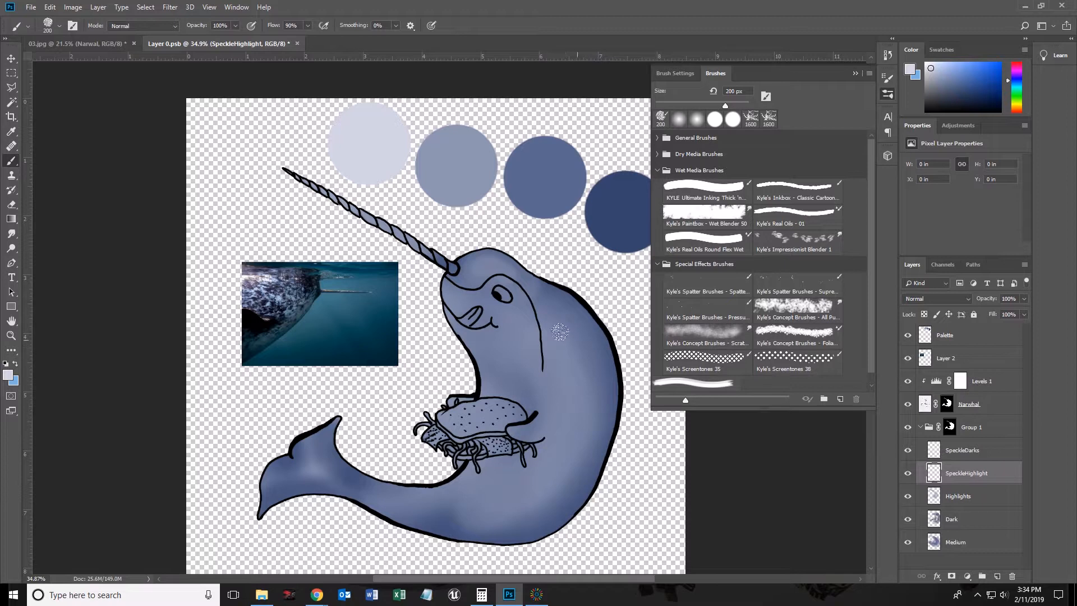
scroll(551, 337, "down", 1)
scroll(551, 336, "up", 2)
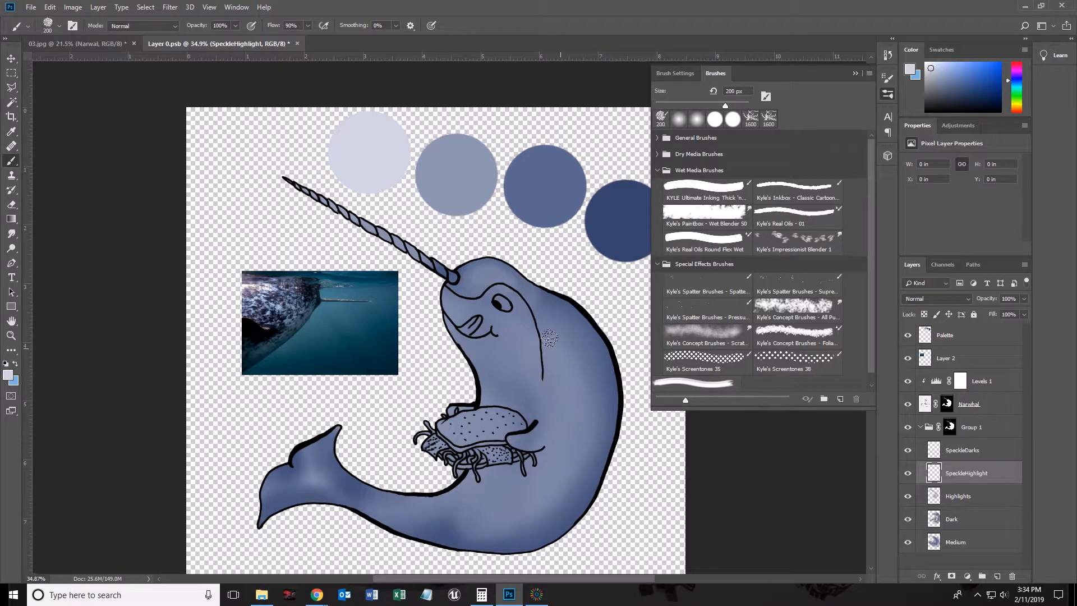
Try the Kyle's Impressionist Blender 1 preset and return to the Brush tool
double_click(788, 239)
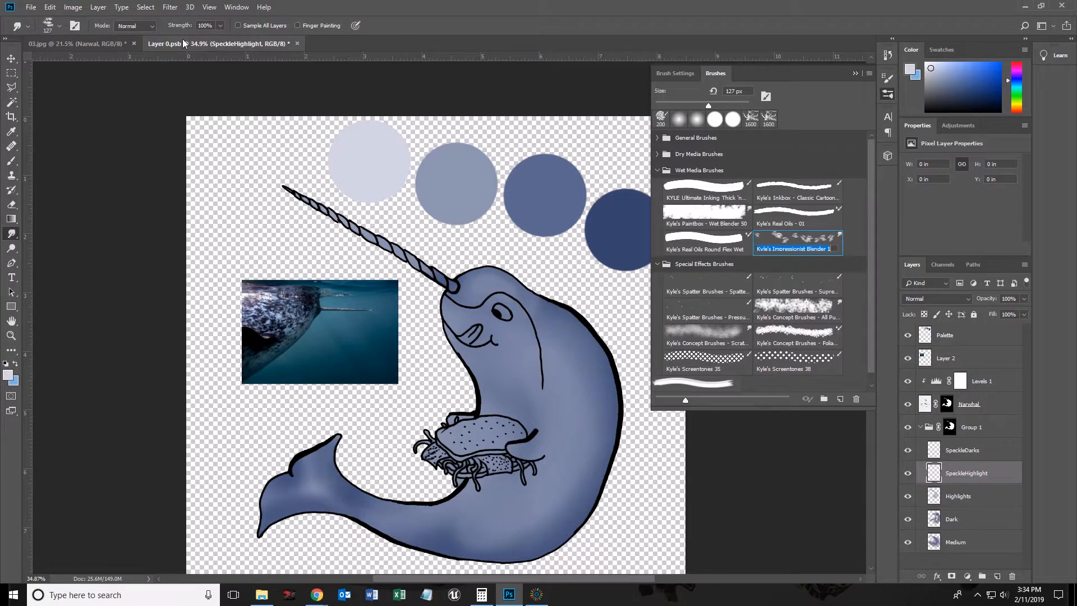
key("Return")
left_click(55, 31)
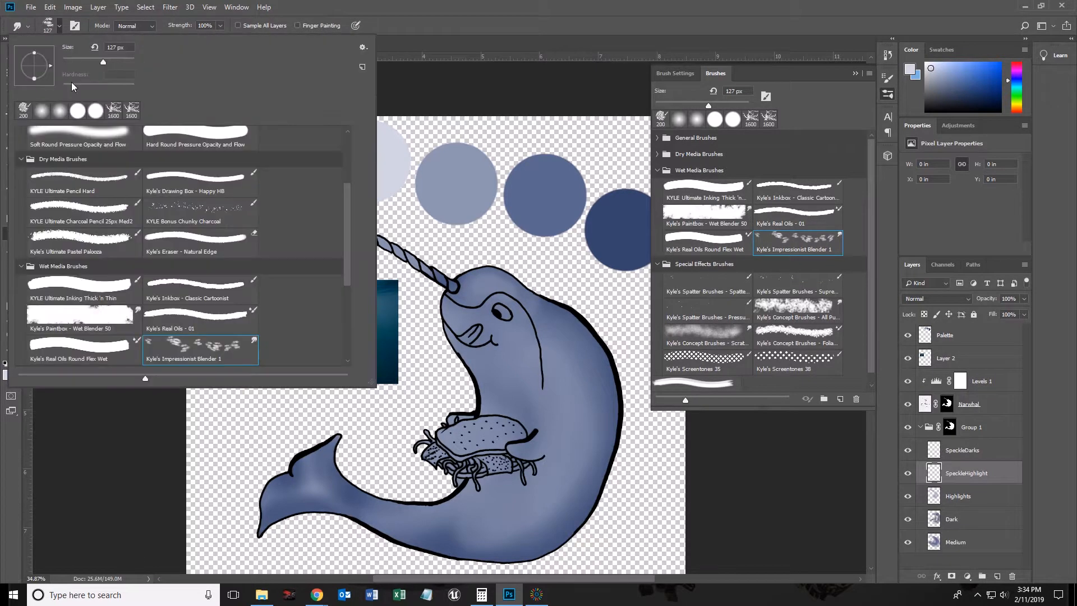
scroll(175, 289, "down", 2)
double_click(177, 289)
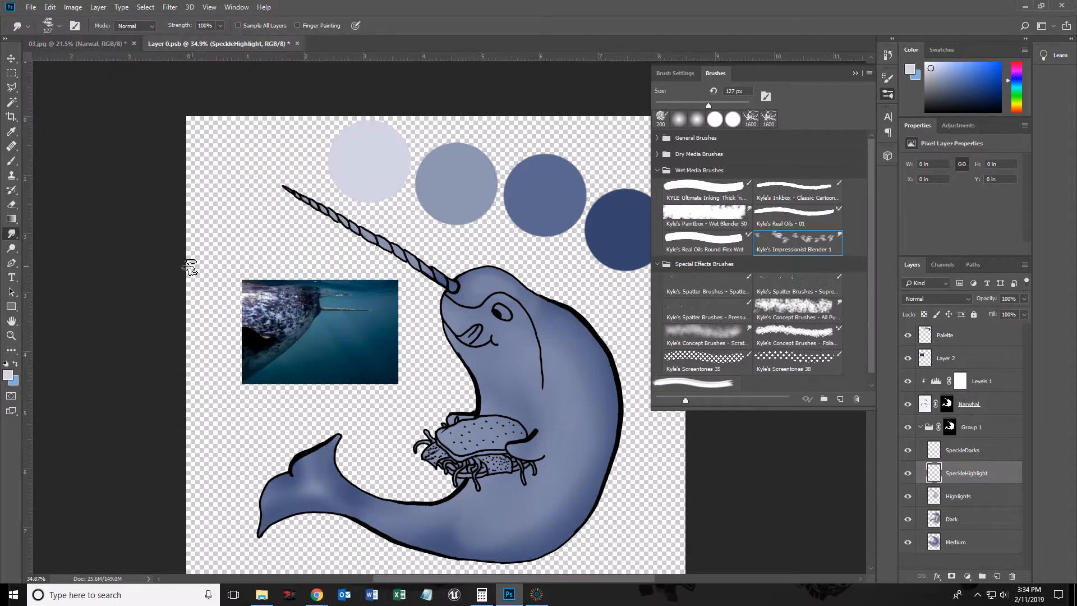
left_click(11, 161)
Look through the available brush presets and collapse the General, Dry Media, Wet Media and Special Effects brush groups
left_click(59, 27)
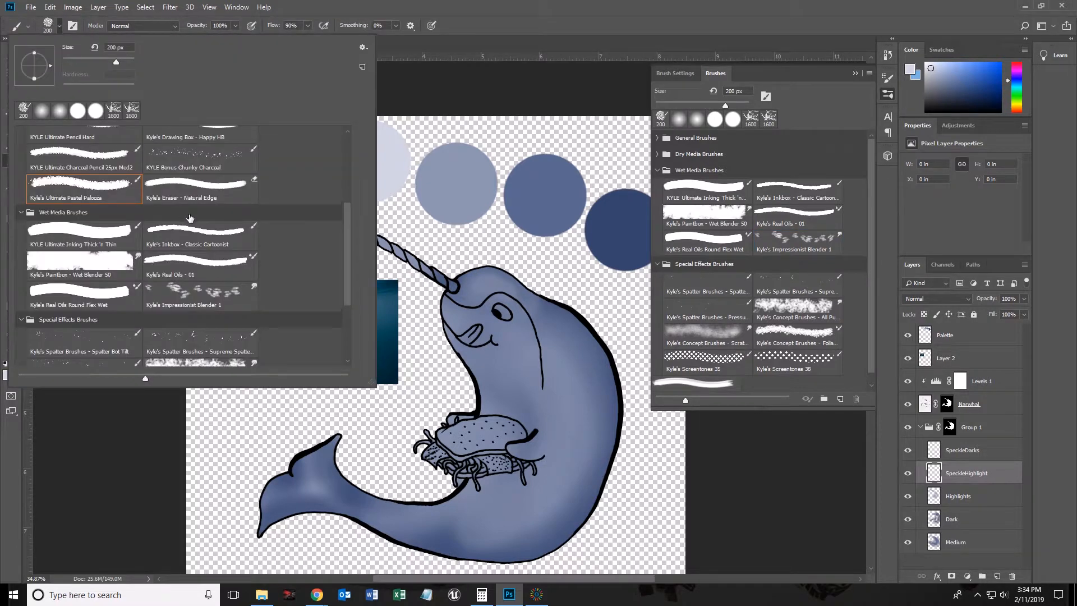
scroll(190, 219, "up", 5)
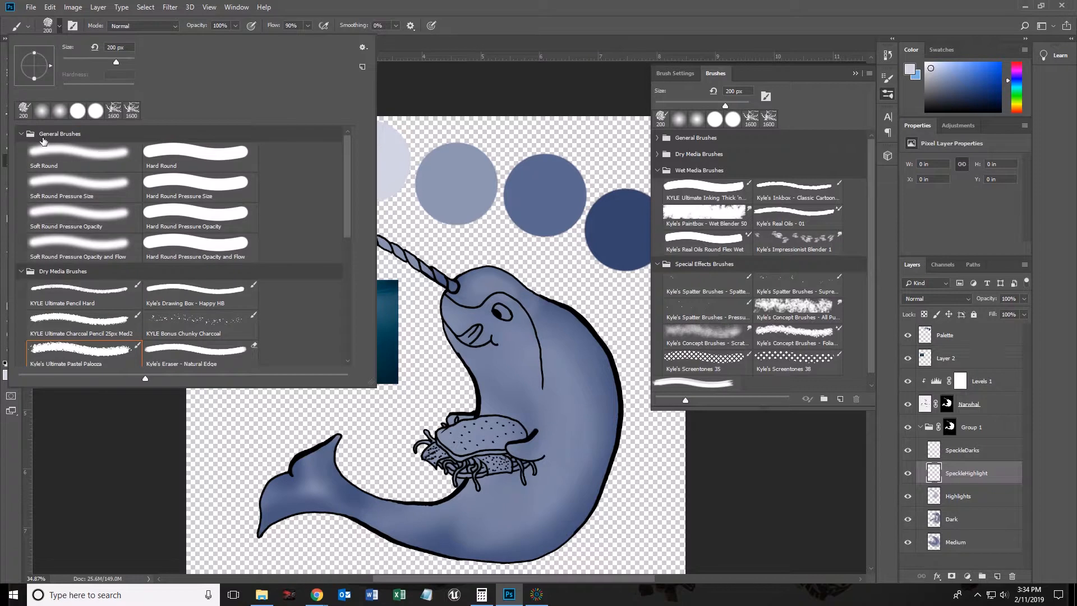
scroll(123, 232, "down", 6)
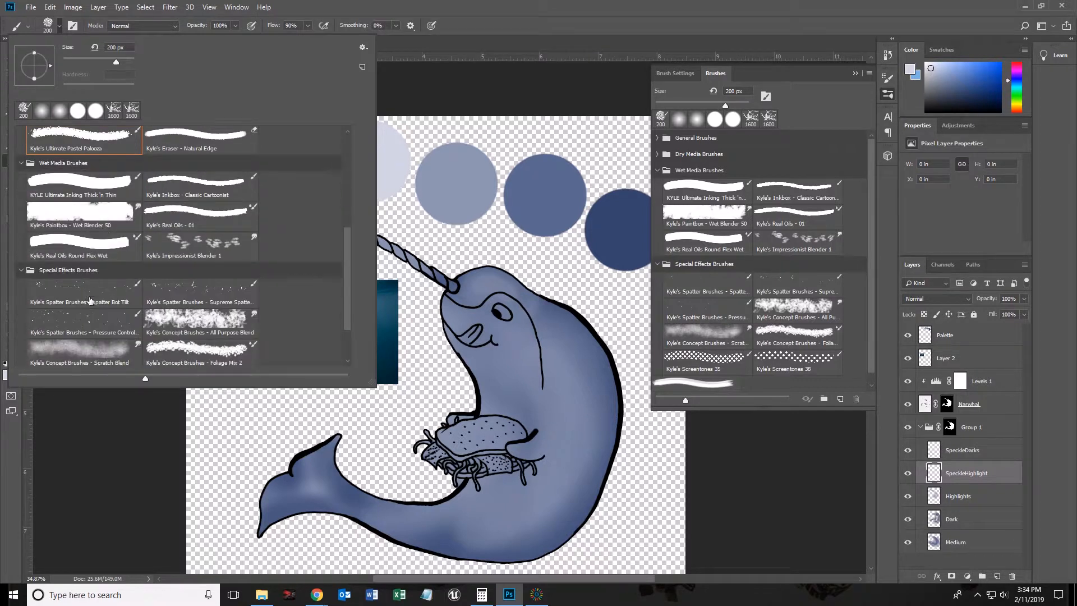
scroll(94, 371, "down", 2)
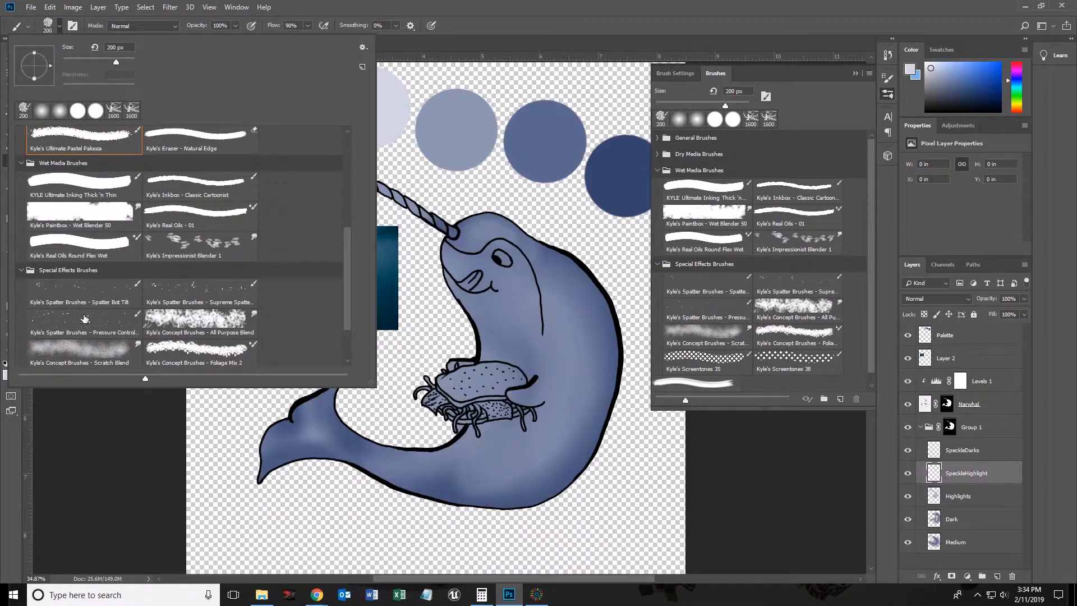
scroll(84, 322, "up", 6)
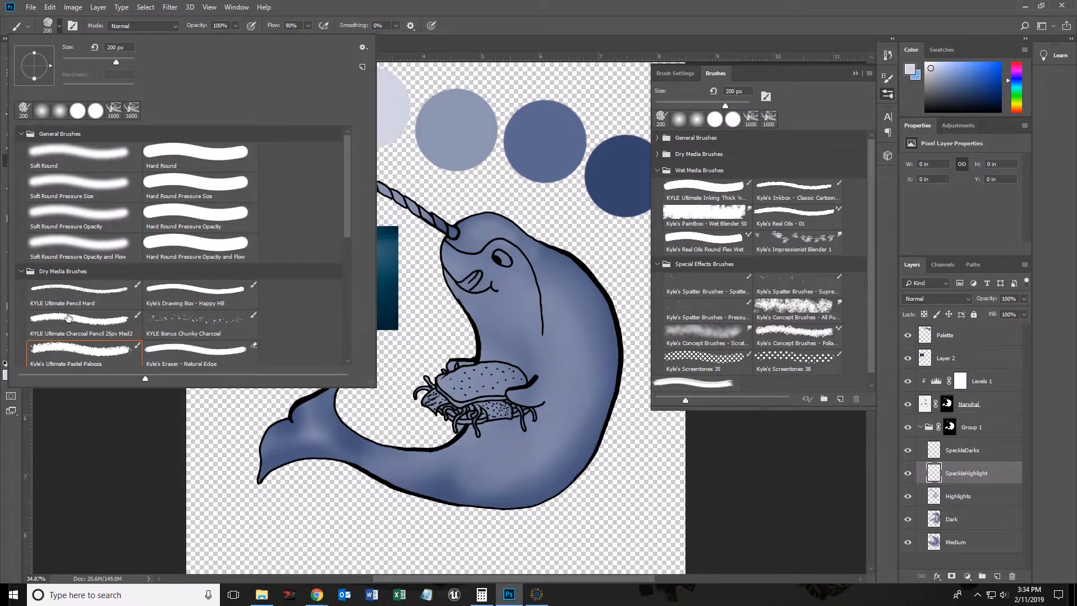
left_click(21, 134)
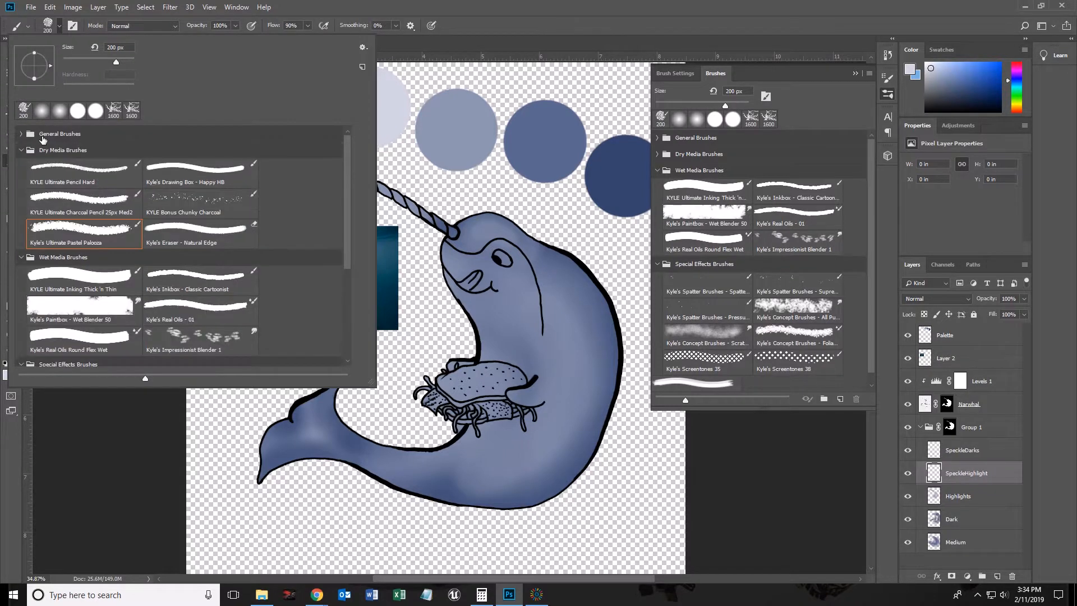
left_click(22, 150)
left_click(21, 166)
left_click(22, 182)
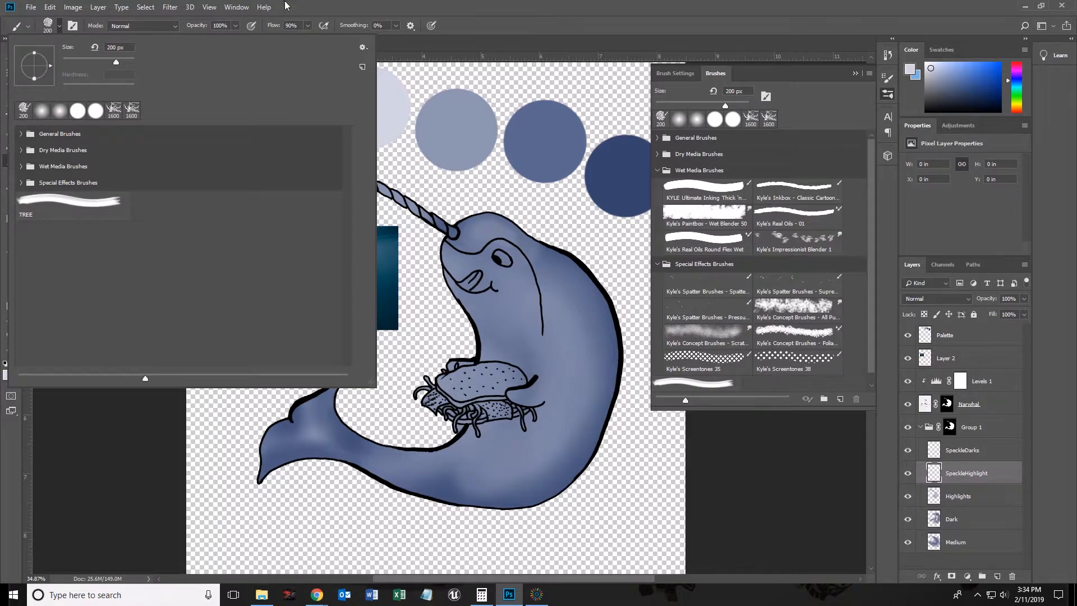
left_click(59, 28)
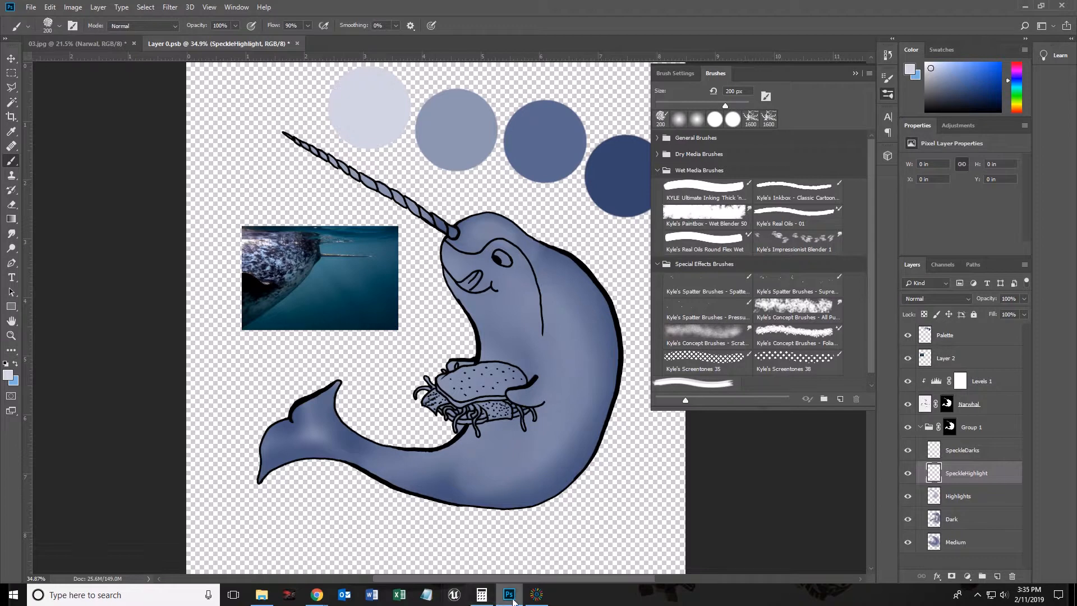
Switch to Chrome and copy the New Scientist photo of the speckled narwhal from the image search results
mouse_move(317, 595)
left_click(359, 567)
scroll(392, 376, "up", 6)
left_click(439, 469)
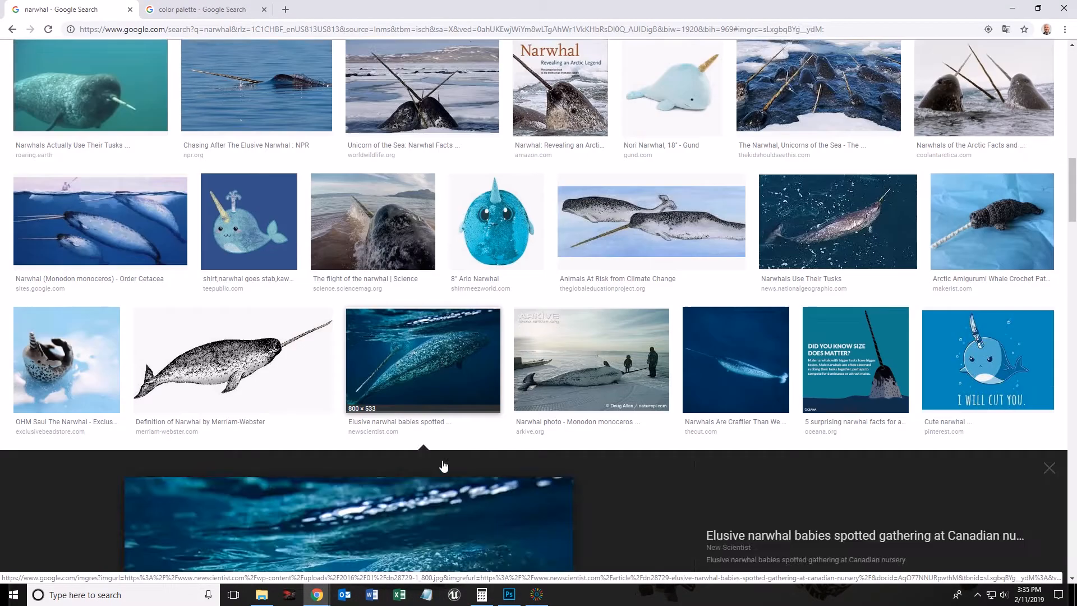
left_click(114, 16)
right_click(397, 312)
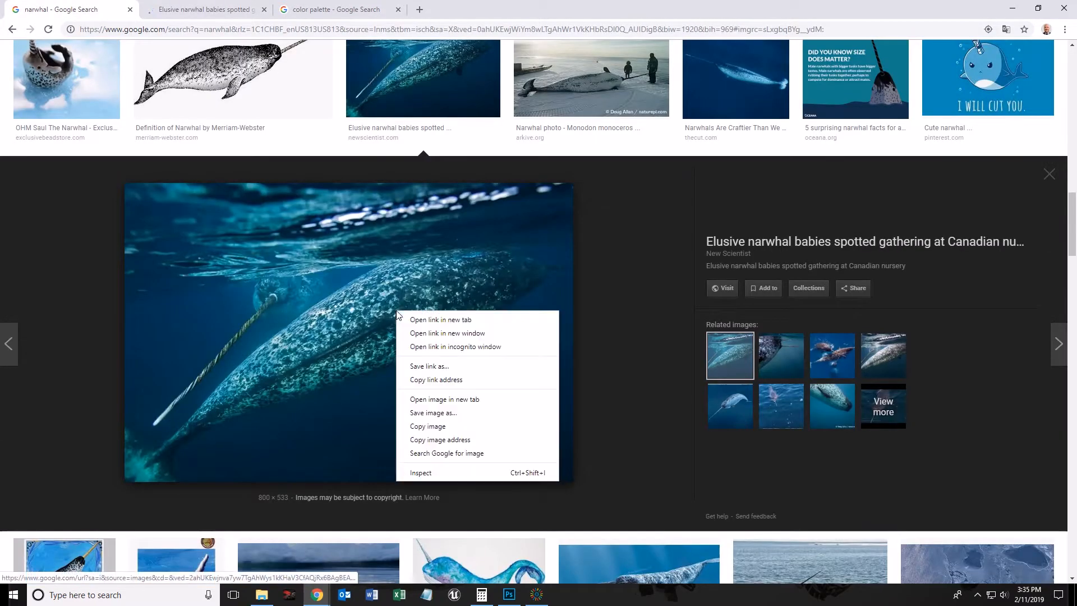
left_click(430, 427)
Return to Photoshop, paste the copied photo into the SpeckleHighlight layer and move that layer above Palette
key("alt+Tab")
key("ctrl+v")
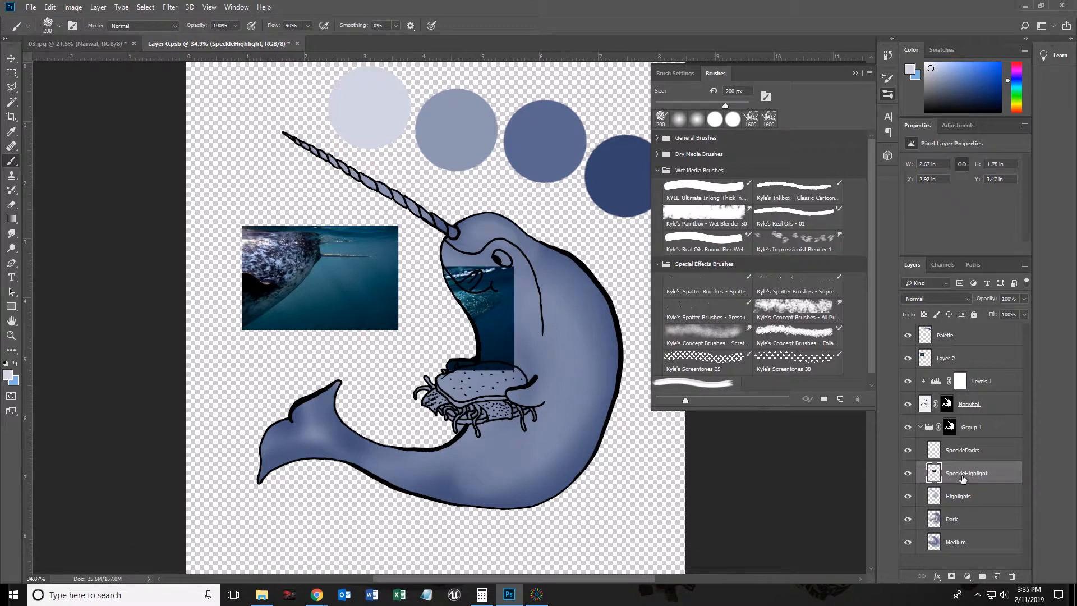
left_click_drag(965, 478, 959, 337)
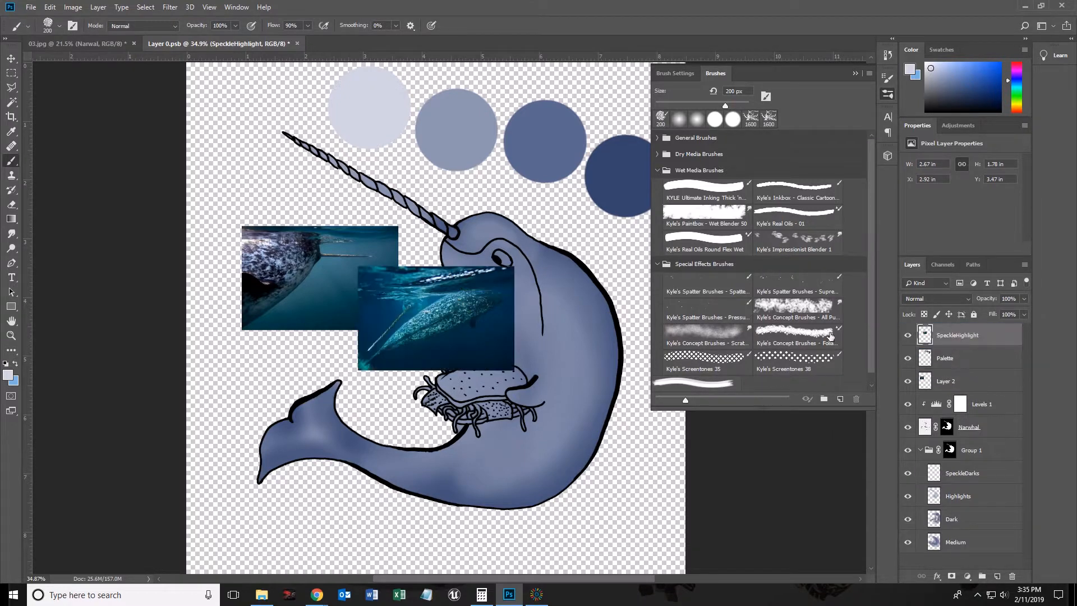
Show only the SpeckleHighlight photo layer and select the dark skin between the narwhal's speckles with the Magic Wand at tolerance 55
left_click(11, 335)
left_click_drag(432, 300, 260, 459)
left_click(12, 102)
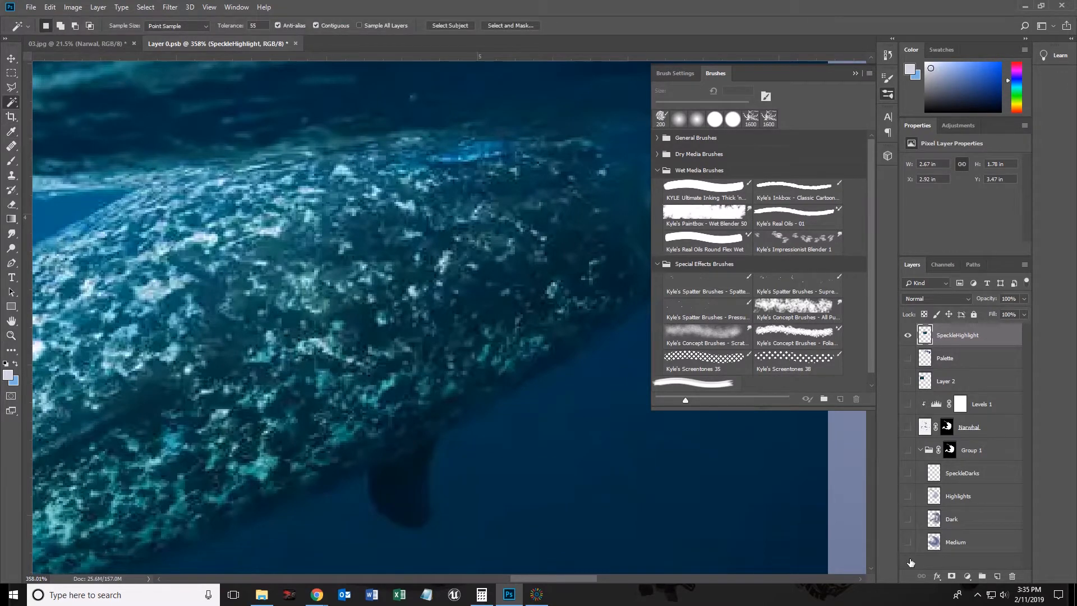
left_click(297, 298)
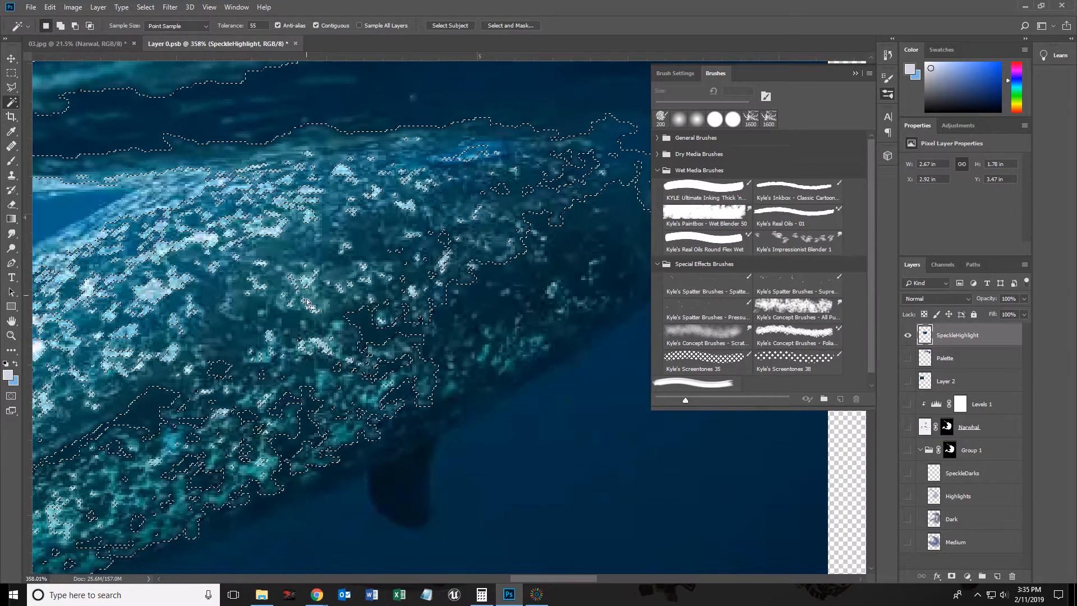
left_click(343, 347)
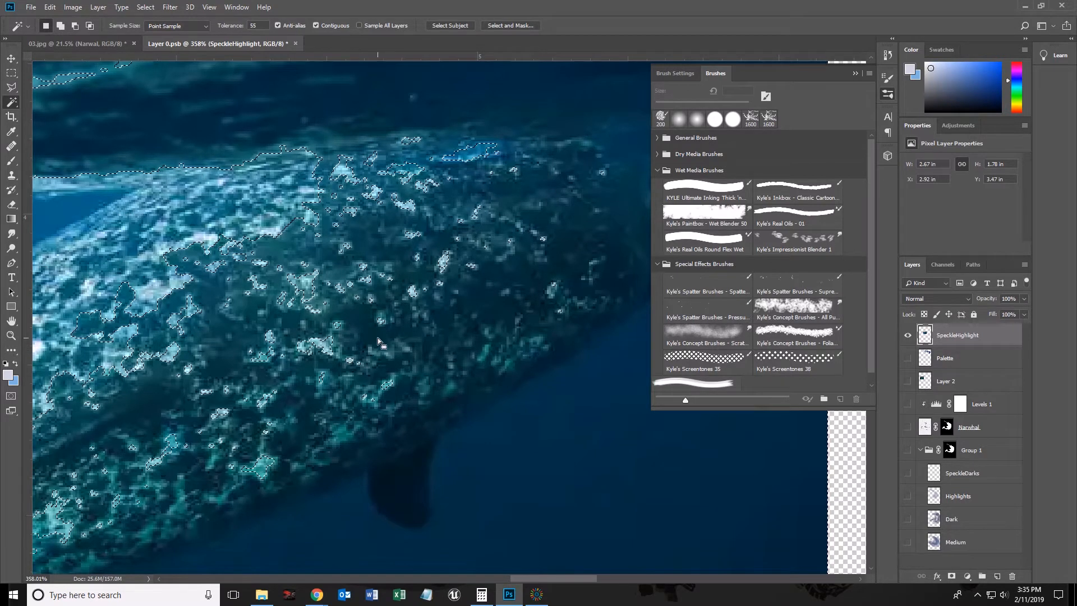
Examine how the selection outline follows the speckles across the narwhal's body in the photo
key("z")
left_click_drag(372, 337, 324, 346)
key("w")
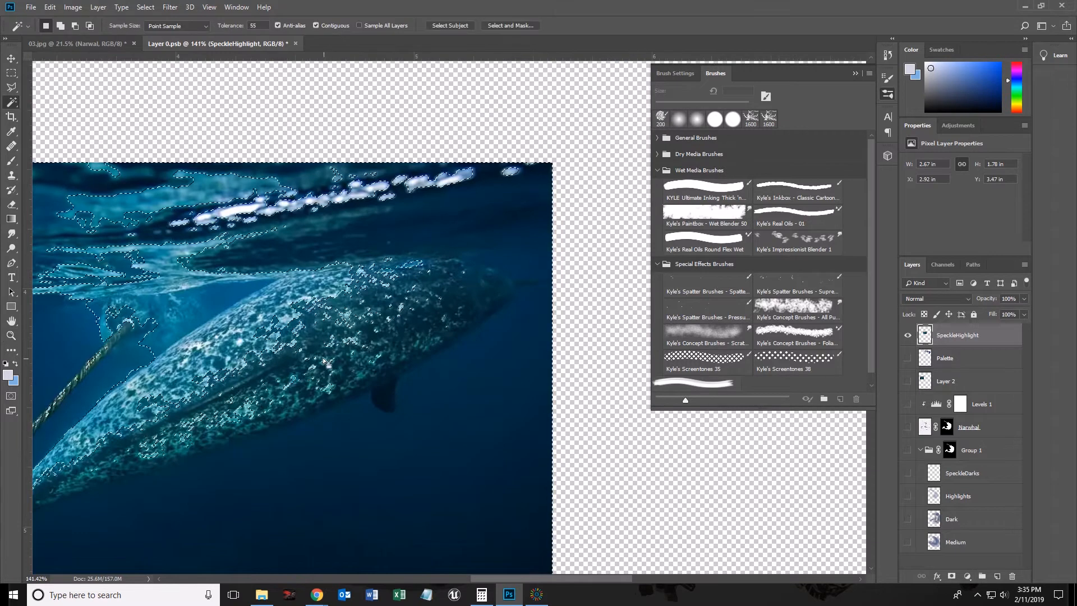
key("z")
left_click_drag(273, 377, 387, 318)
key("w")
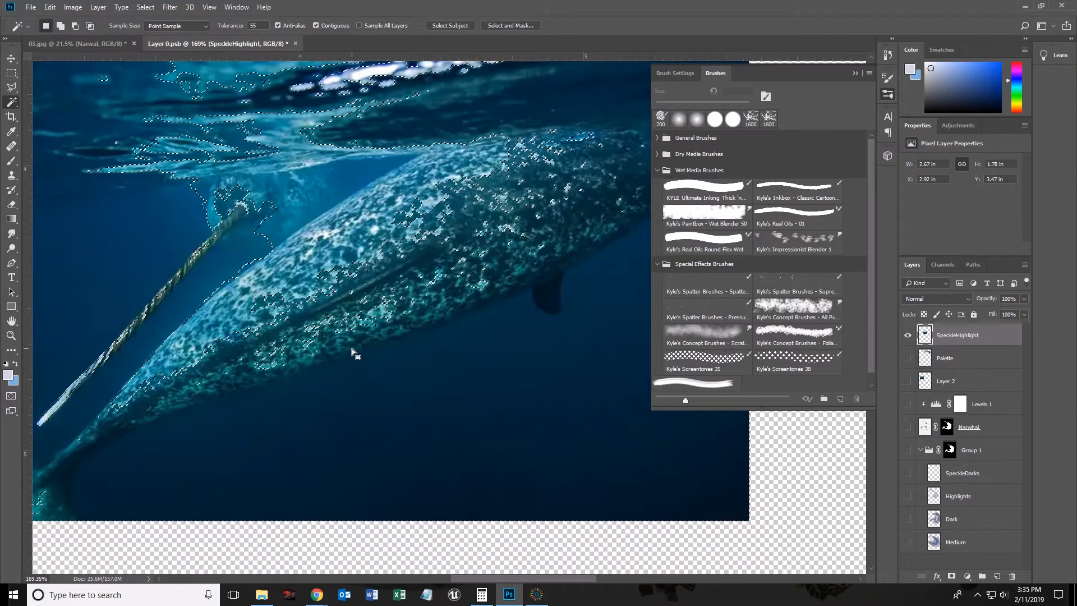
key("z")
left_click_drag(342, 351, 380, 344)
key("w")
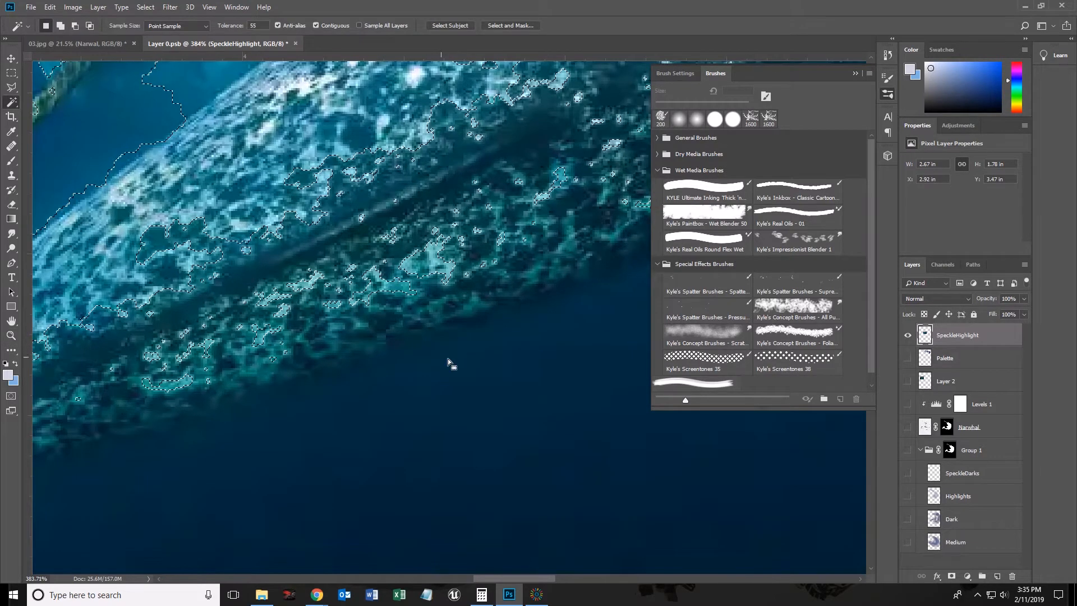
Hide the SpeckleHighlight photo layer and add a new layer above it, keeping the selection active
left_click(908, 335)
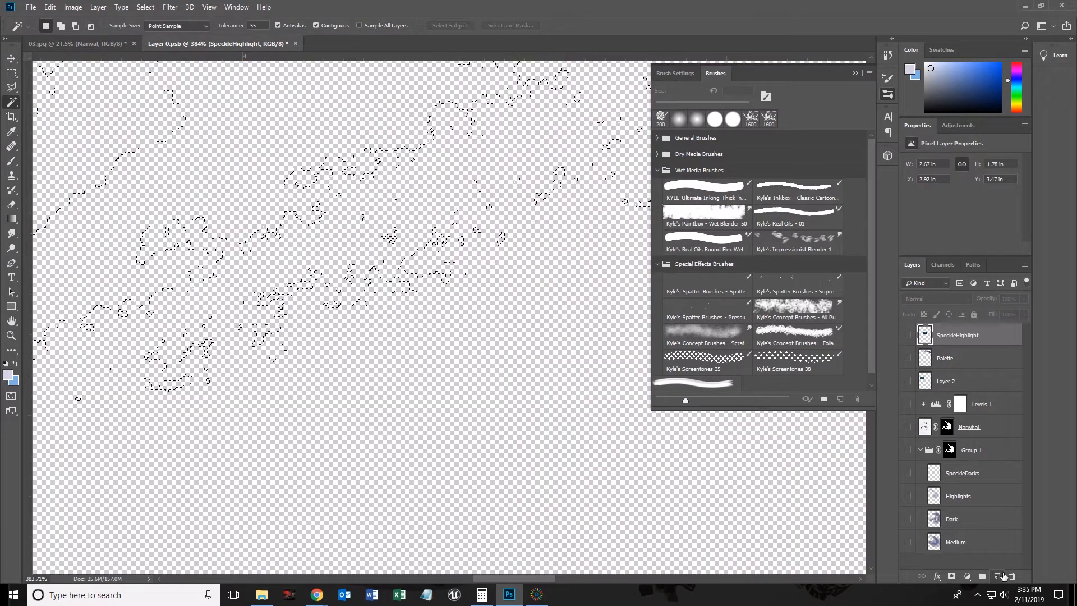
left_click(997, 576)
left_click(73, 7)
mouse_move(88, 9)
mouse_move(50, 10)
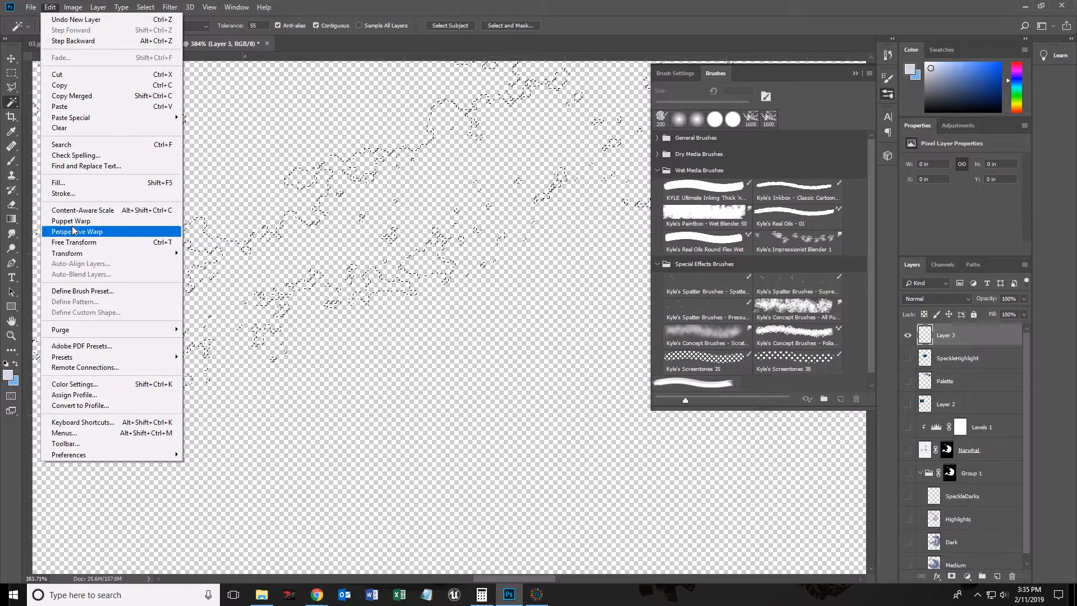
left_click(946, 335)
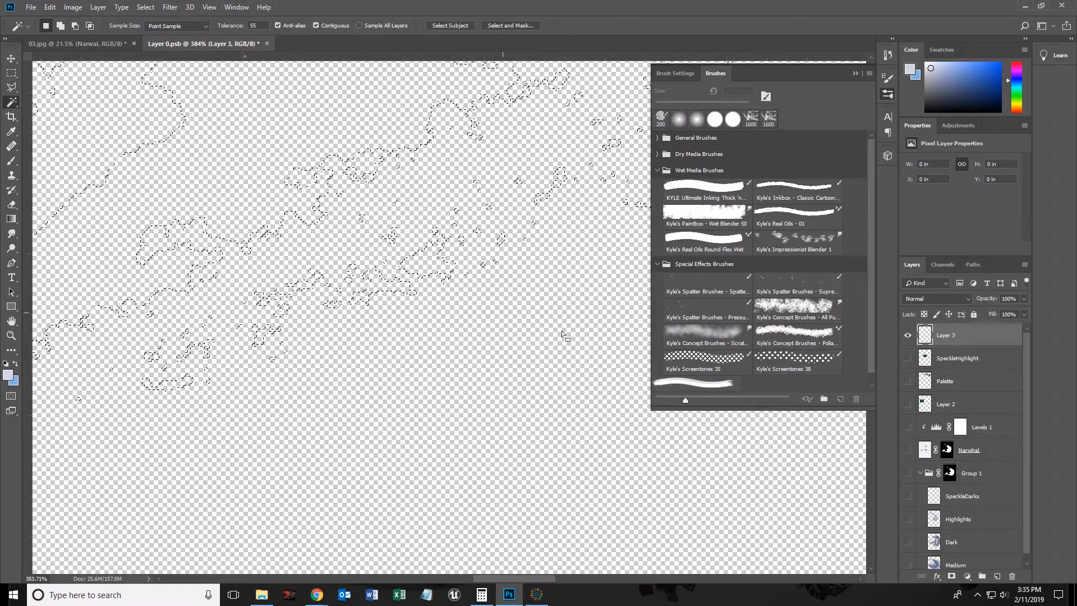
left_click(908, 359)
left_click(909, 359)
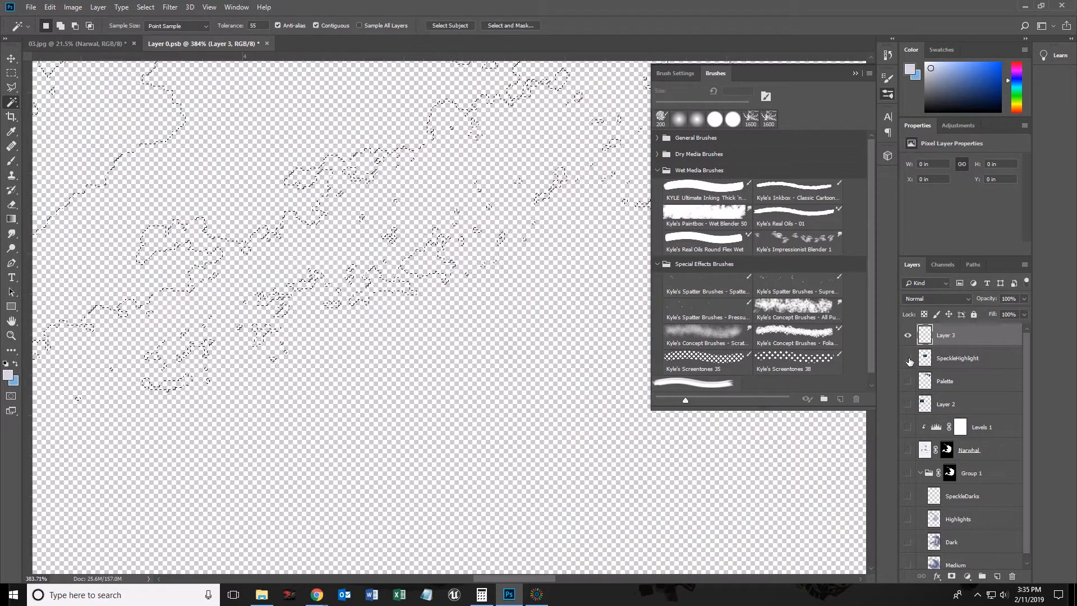
Fill the selected area on the new layer with black in Normal mode at 100% opacity
left_click(50, 8)
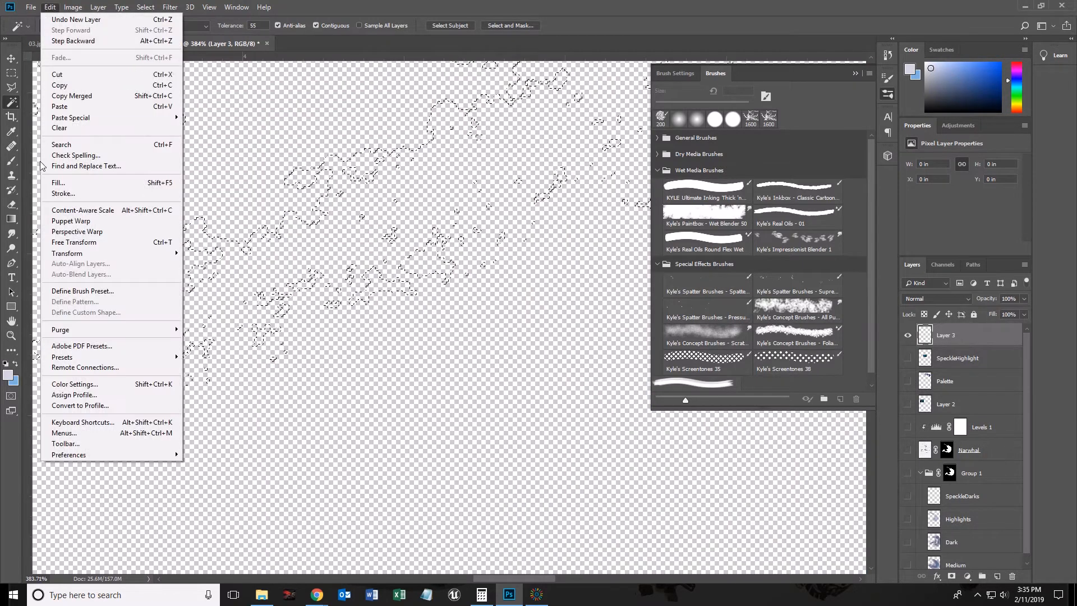
left_click(57, 183)
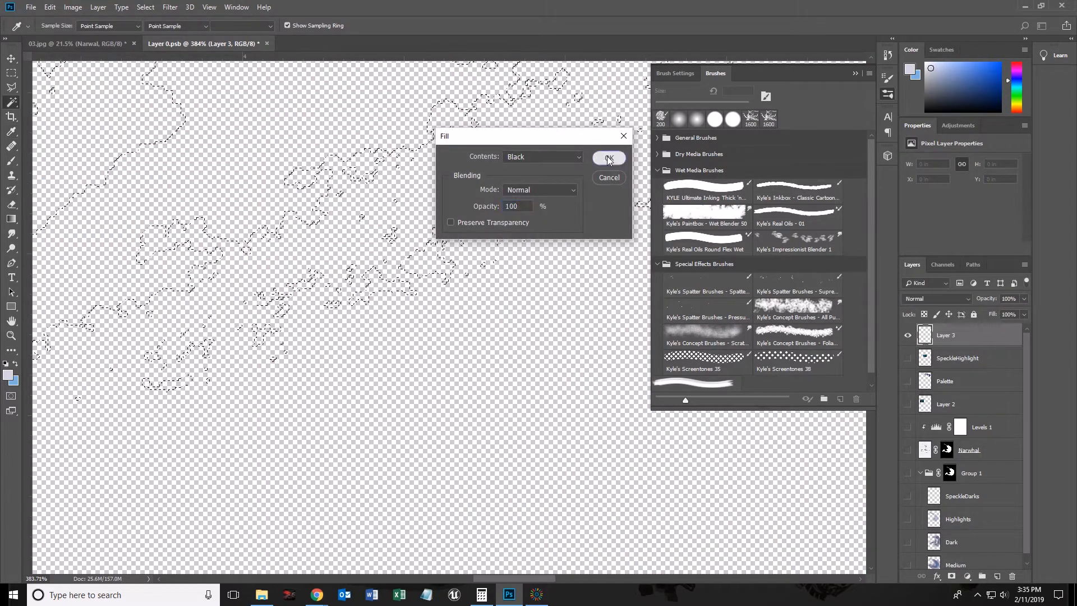
left_click(607, 156)
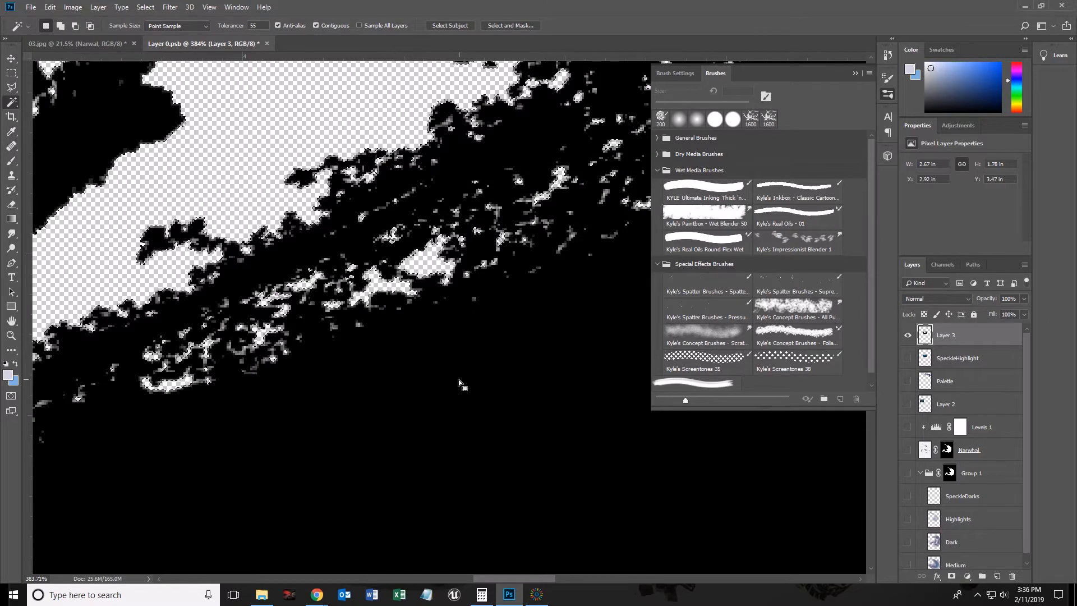
key("z")
left_click_drag(449, 367, 414, 362)
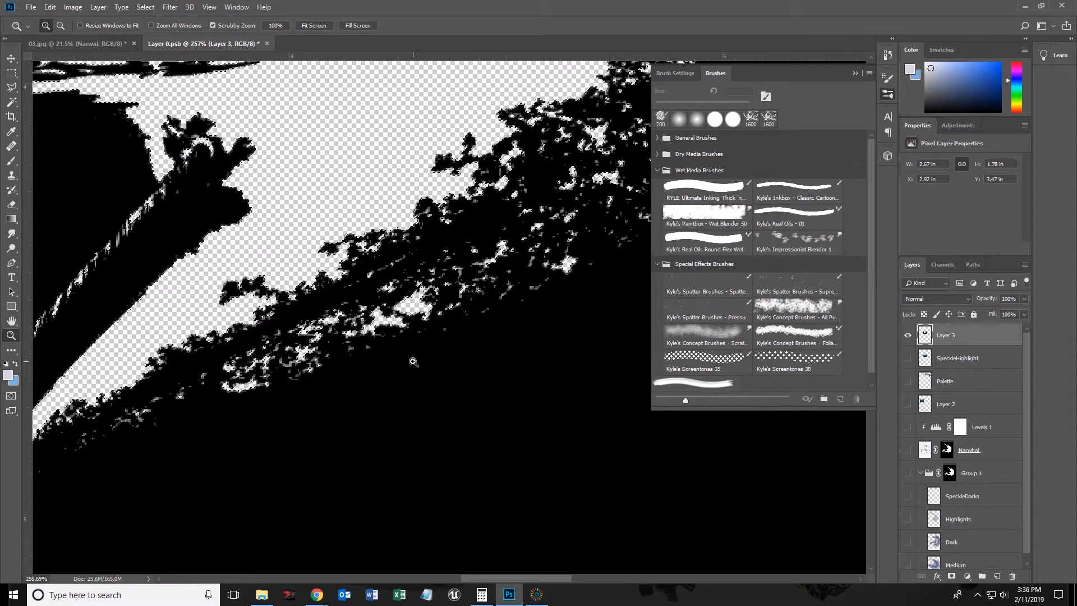
Delete the black fill from the new layer and invert the selection to cover the speckles instead
key("Delete")
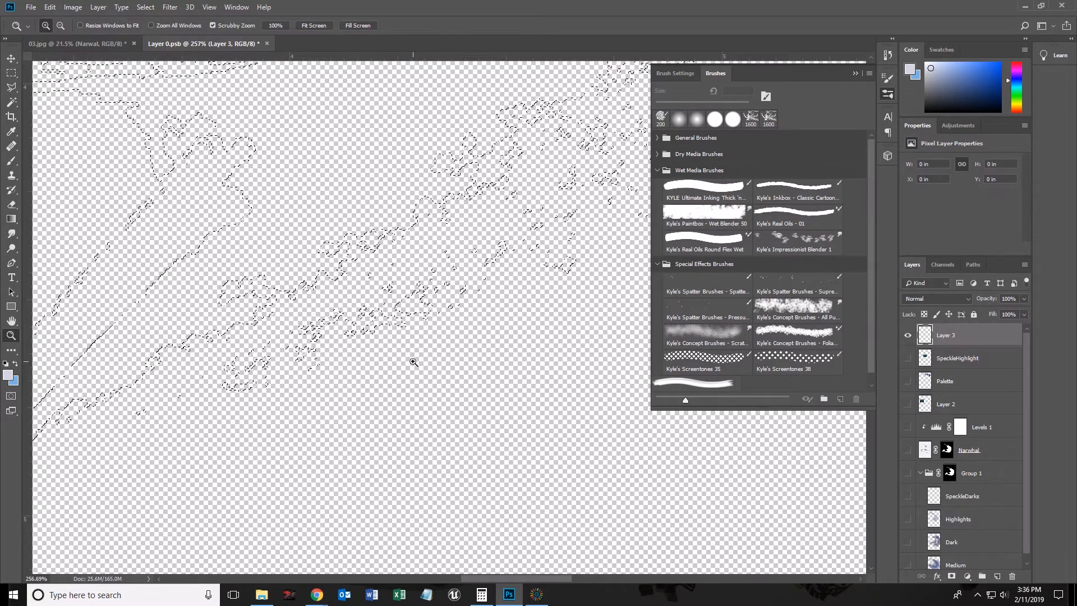
right_click(413, 316)
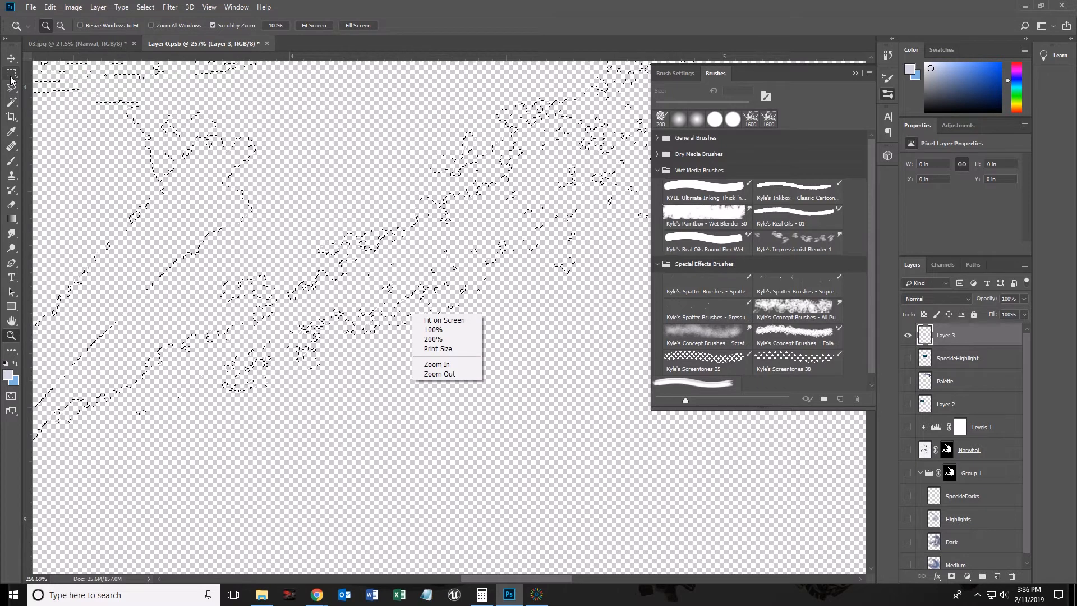
left_click(11, 101)
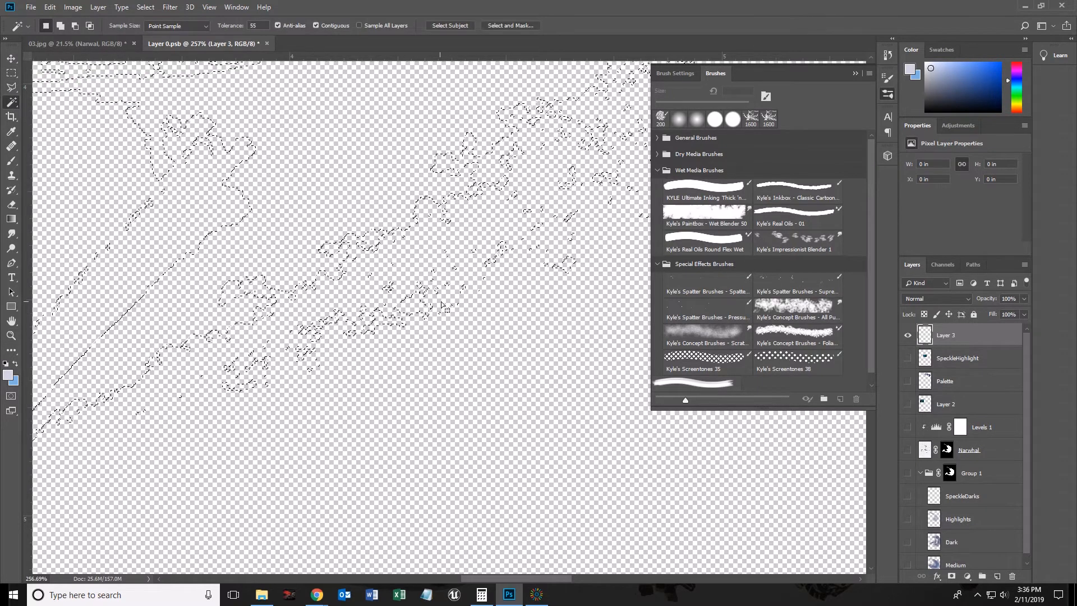
right_click(413, 305)
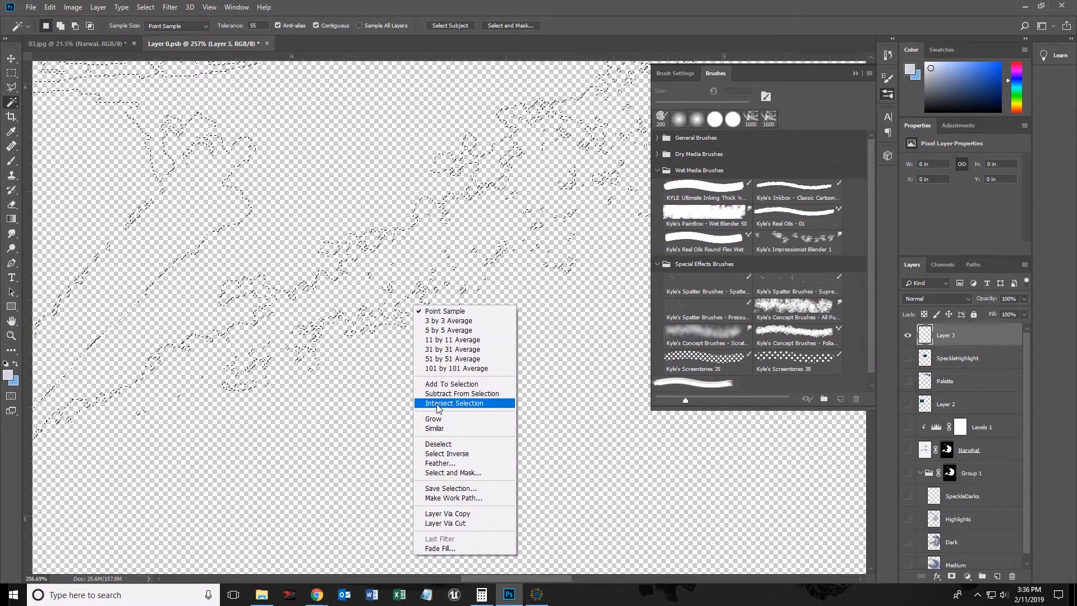
left_click(447, 454)
Fill the inverted selection with black in Normal mode at 100% opacity and deselect it
left_click(50, 7)
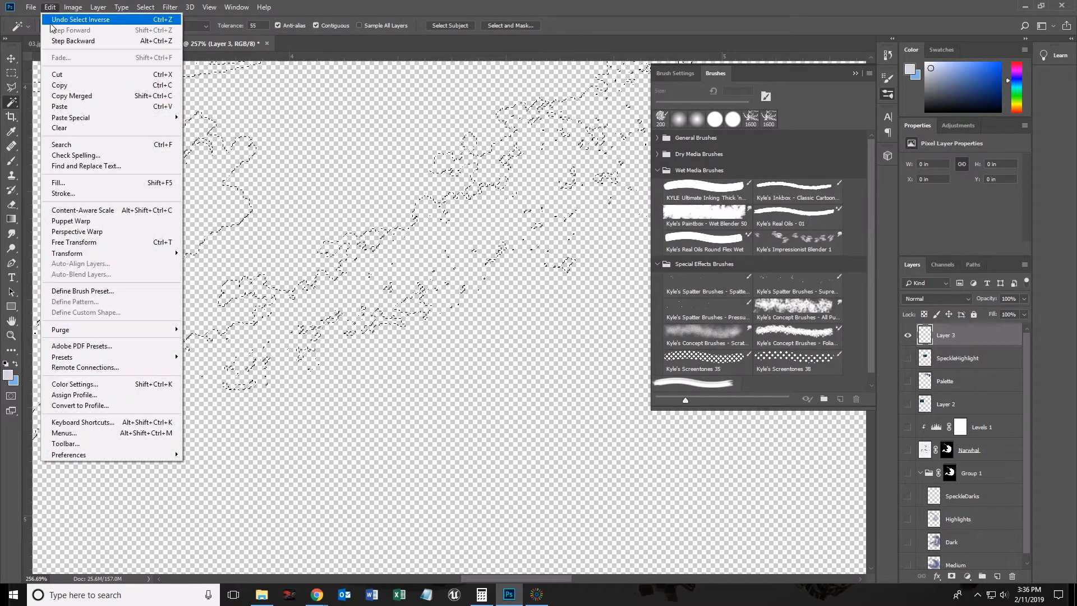
left_click(58, 182)
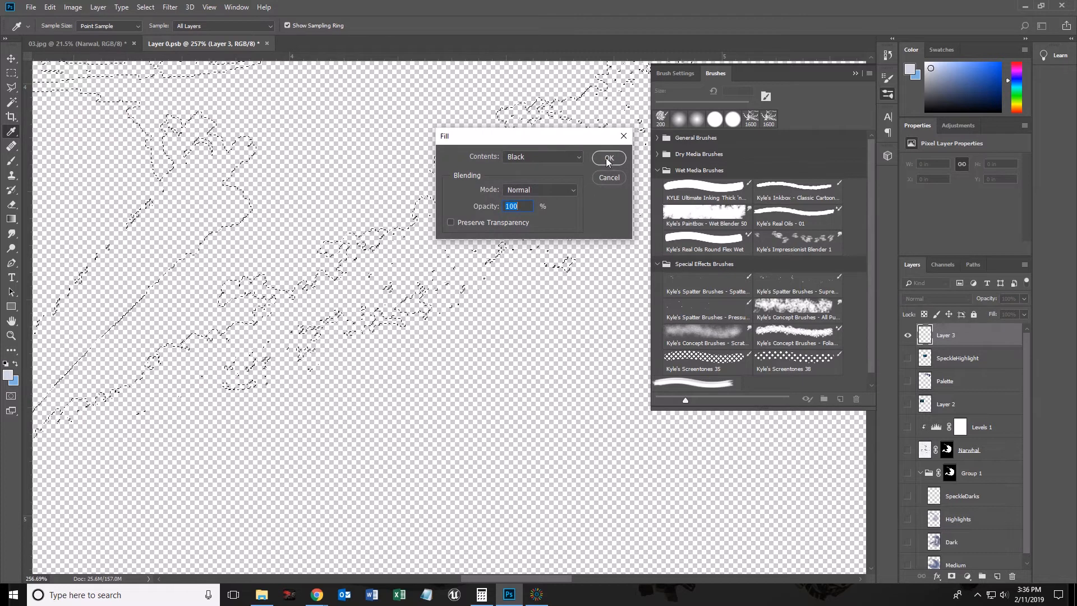
left_click(609, 157)
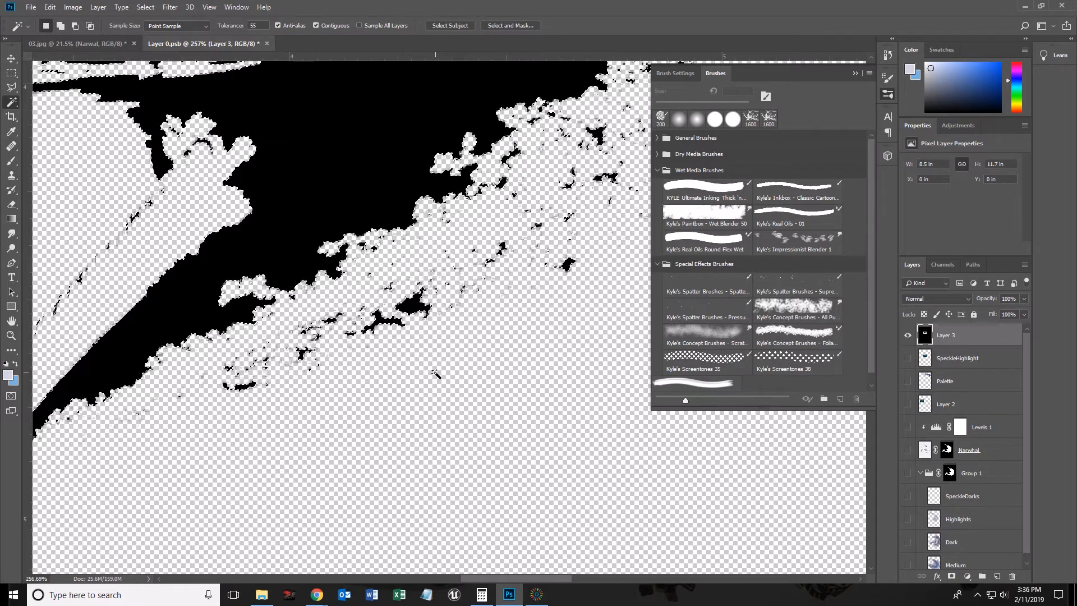
key("z")
left_click_drag(458, 363, 390, 367)
key("ctrl+d")
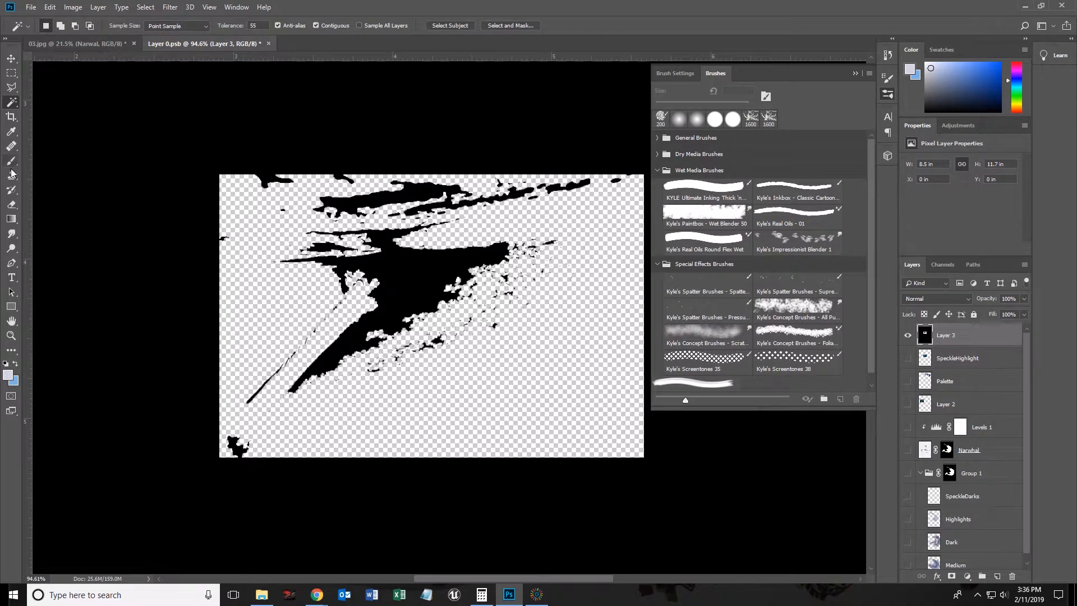
Erase the black shapes above, left of and below the central speckle cluster with a 250 px eraser
left_click(11, 205)
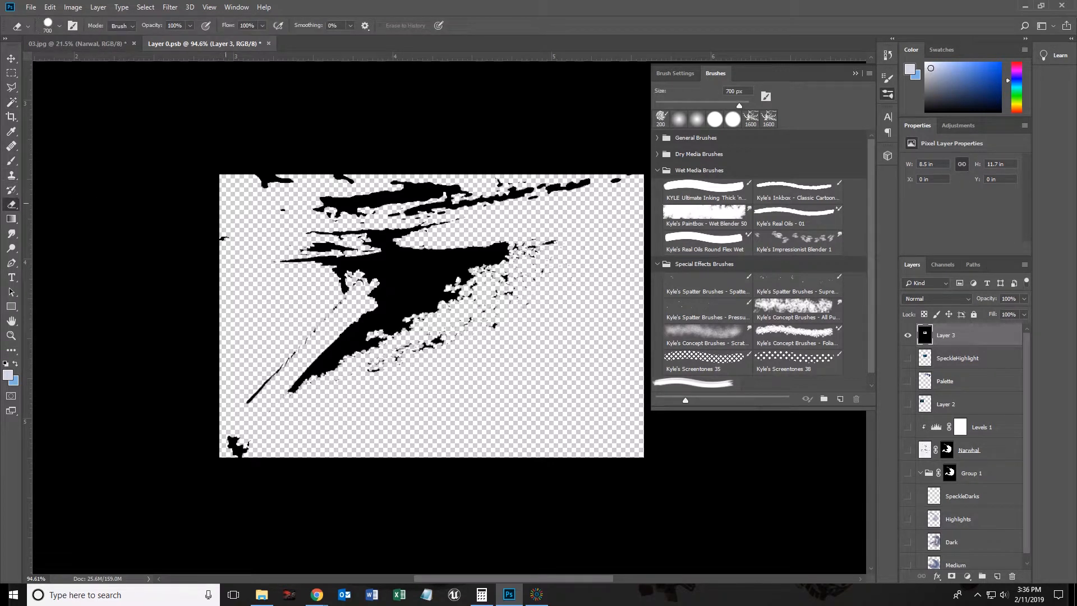
key("bracketleft")
mouse_move(224, 196)
left_mouse_down()
mouse_move(393, 129)
mouse_move(419, 105)
mouse_move(544, 102)
left_mouse_up()
mouse_move(534, 247)
left_mouse_down()
mouse_move(393, 270)
mouse_move(315, 348)
mouse_move(320, 224)
left_mouse_up()
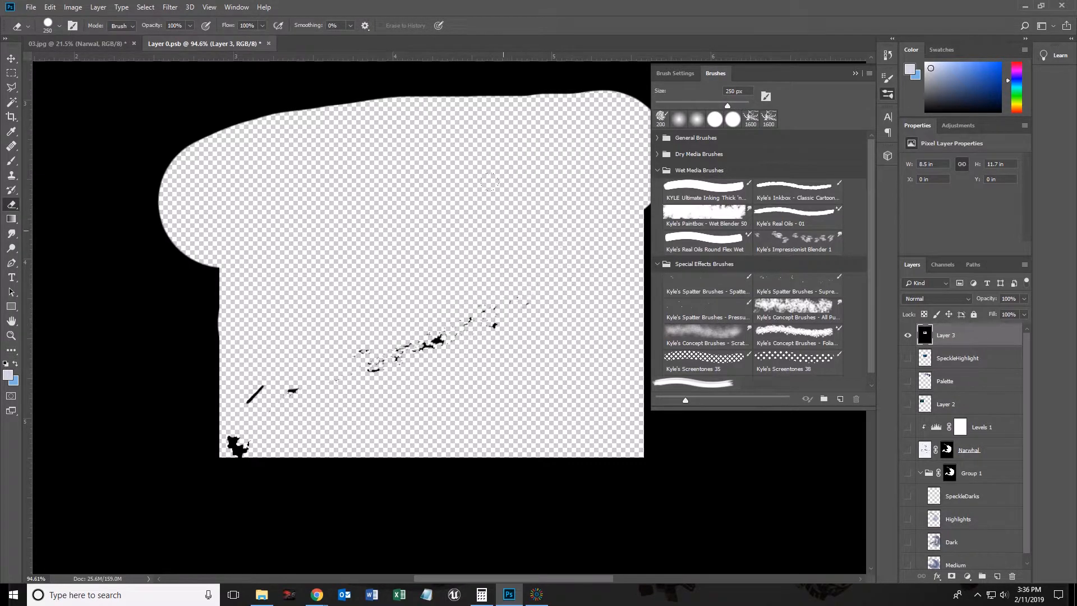
mouse_move(224, 273)
left_mouse_down()
mouse_move(271, 258)
mouse_move(220, 253)
mouse_move(161, 357)
mouse_move(227, 419)
mouse_move(146, 123)
left_mouse_up()
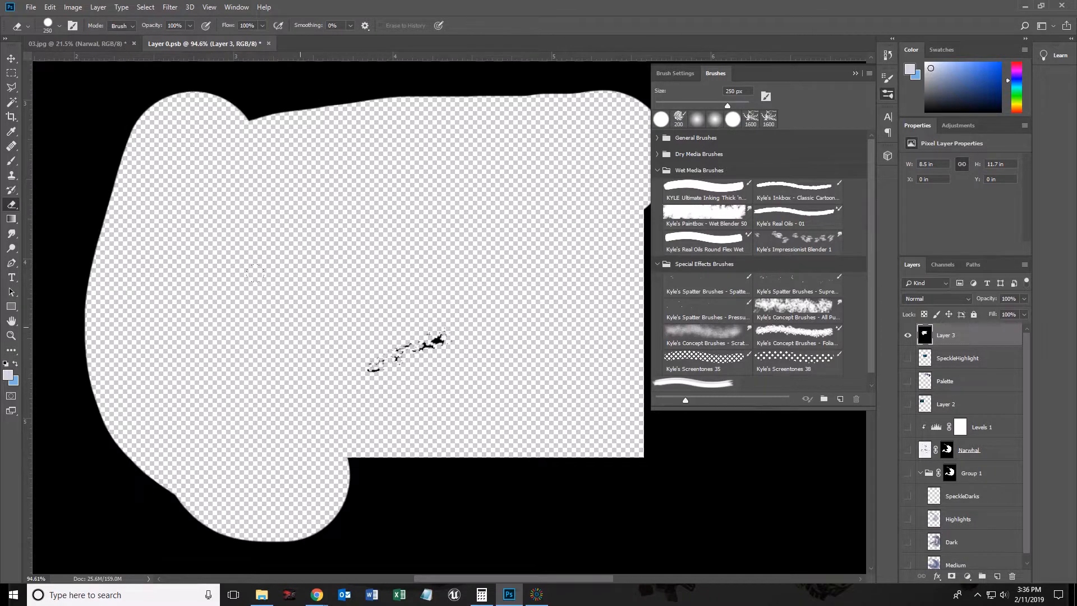
Erase the remaining black around the page with an 800 px eraser, keeping only the small speckle cluster
scroll(216, 265, "down", 6)
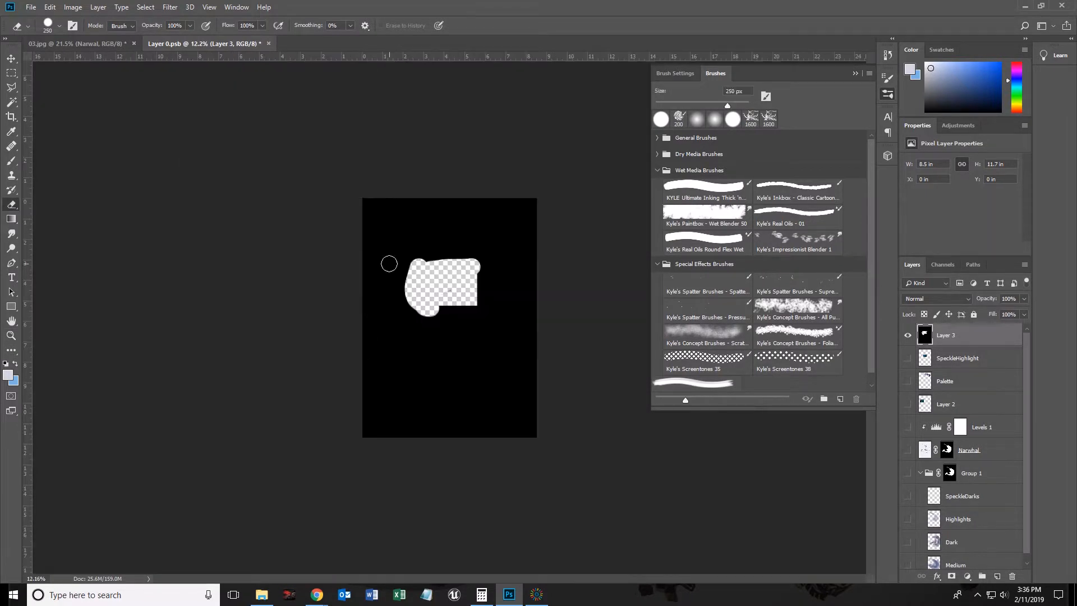
key("]")
mouse_move(375, 247)
left_mouse_down()
mouse_move(373, 227)
mouse_move(316, 173)
left_mouse_up()
mouse_move(510, 269)
left_mouse_down()
mouse_move(522, 426)
mouse_move(469, 325)
mouse_move(370, 393)
mouse_move(370, 347)
mouse_move(447, 294)
mouse_move(324, 308)
mouse_move(393, 266)
left_mouse_up()
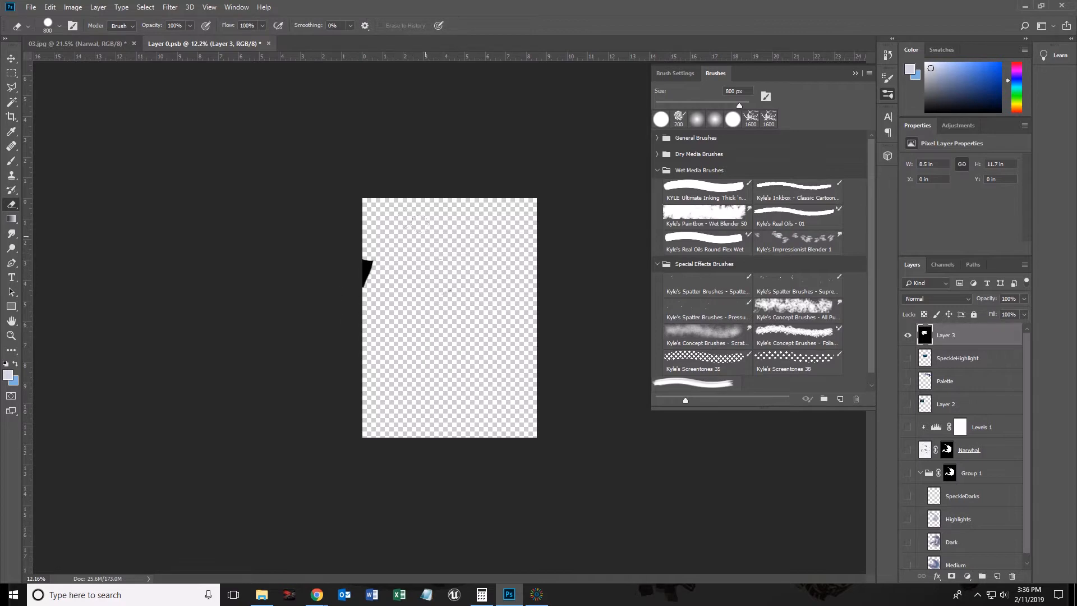
key("z")
left_click_drag(451, 258, 535, 272)
key("space")
mouse_move(440, 445)
left_mouse_down()
mouse_move(417, 398)
mouse_move(505, 401)
left_mouse_up()
key("z")
right_click(944, 336)
left_click(881, 197)
left_click(639, 204)
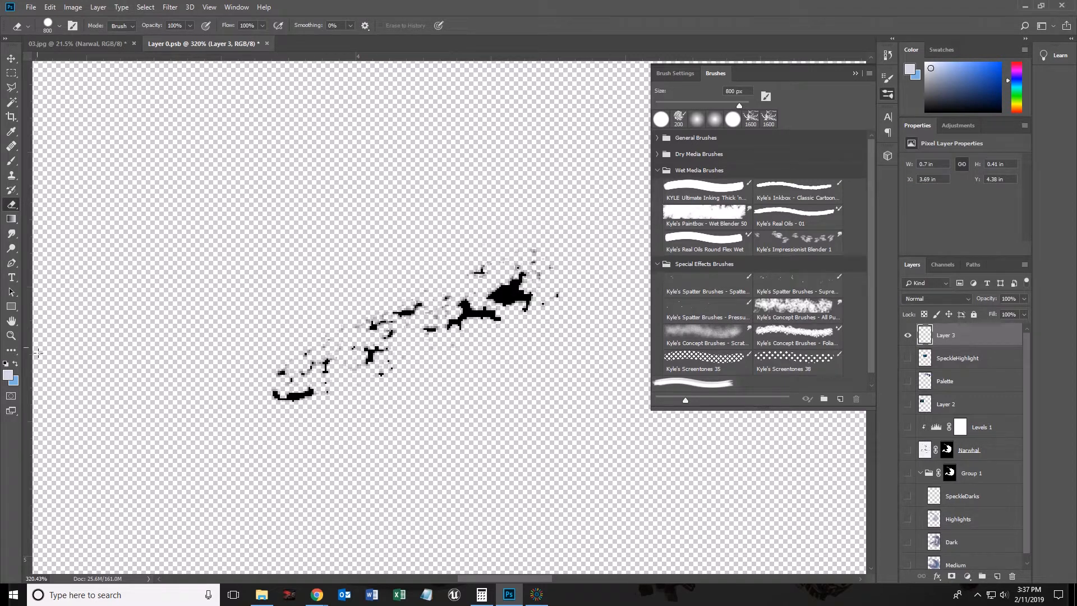
Duplicate the speckle cluster twice with the Move tool and rotate the newest copy about 150° so it overlaps the others
left_click(8, 61)
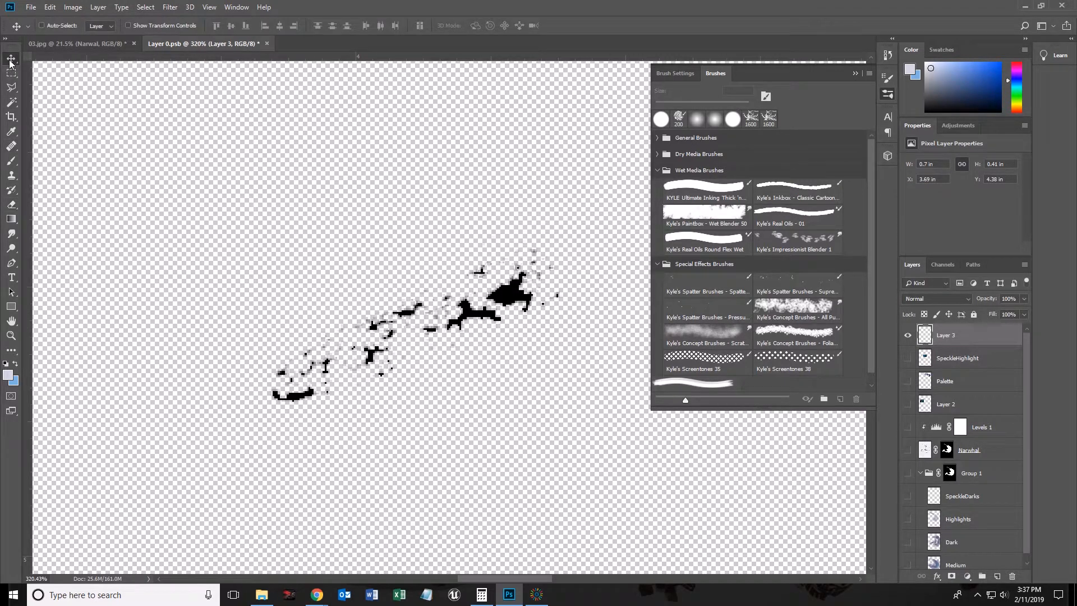
left_click_drag(511, 299, 445, 226)
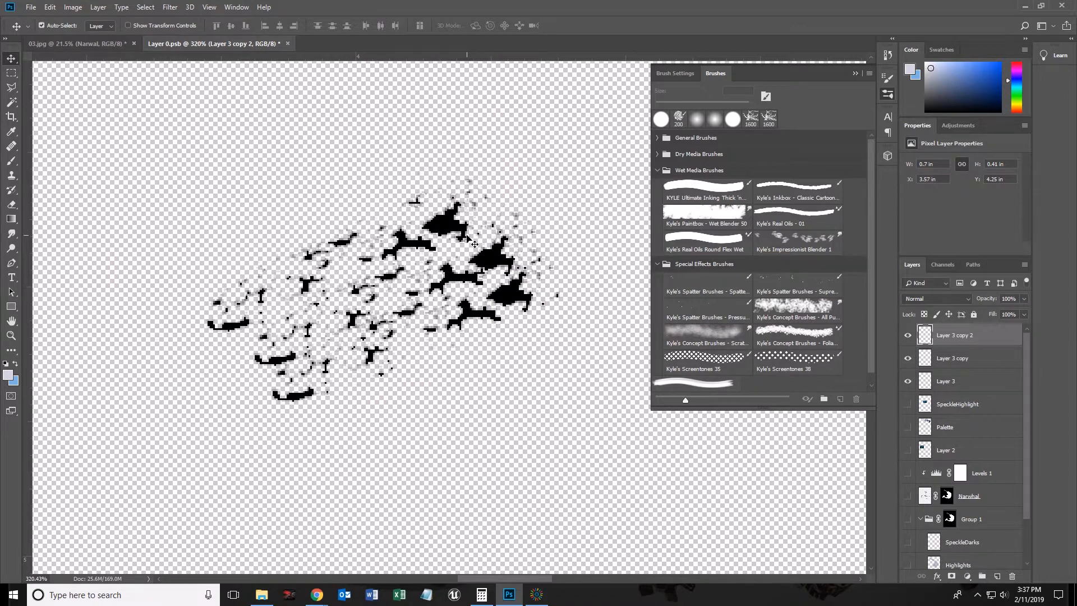
key("ctrl+t")
left_click_drag(505, 145, 328, 475)
left_click_drag(305, 197, 359, 228)
left_click_drag(566, 174, 601, 296)
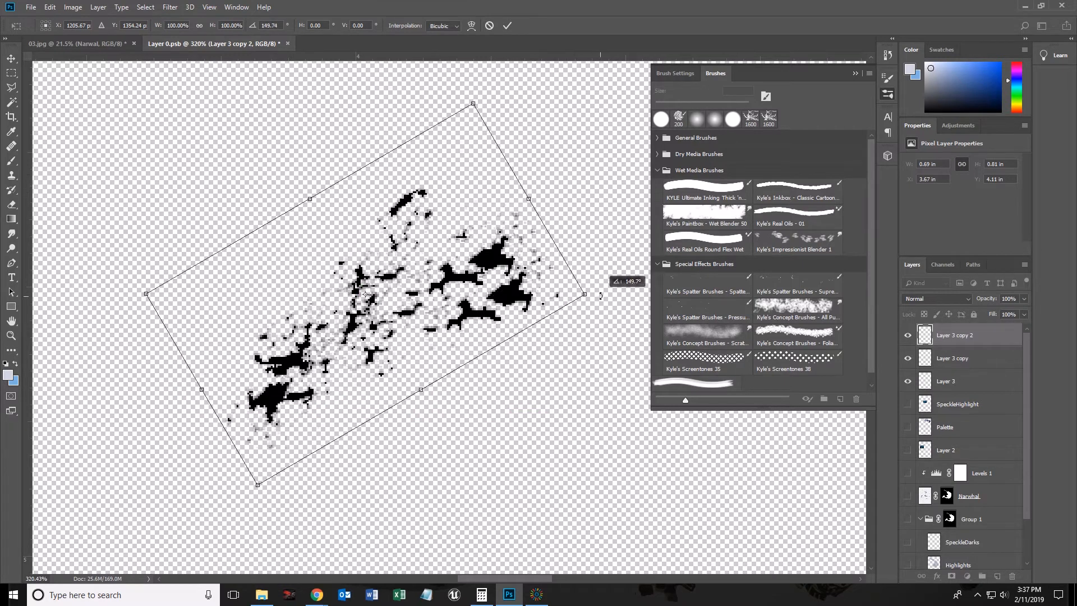
left_click_drag(364, 318, 423, 323)
key("Return")
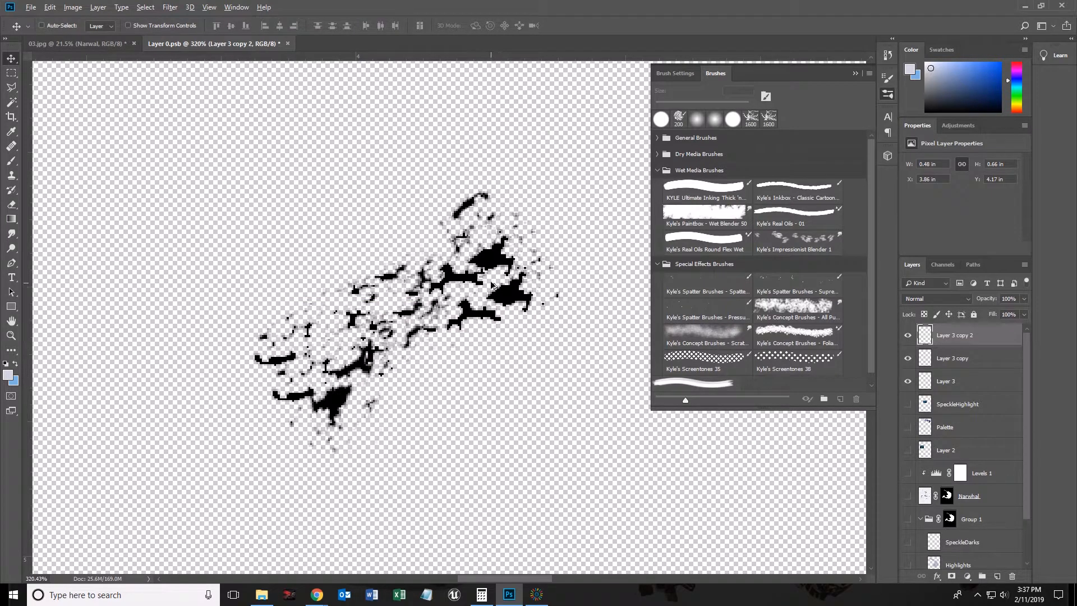
Place three more copies of the rotated speckle cluster around the others to build a denser patch
left_click_drag(501, 269, 563, 254)
left_click_drag(477, 331, 440, 253)
left_click_drag(440, 253, 360, 258)
left_click_drag(499, 296, 640, 222)
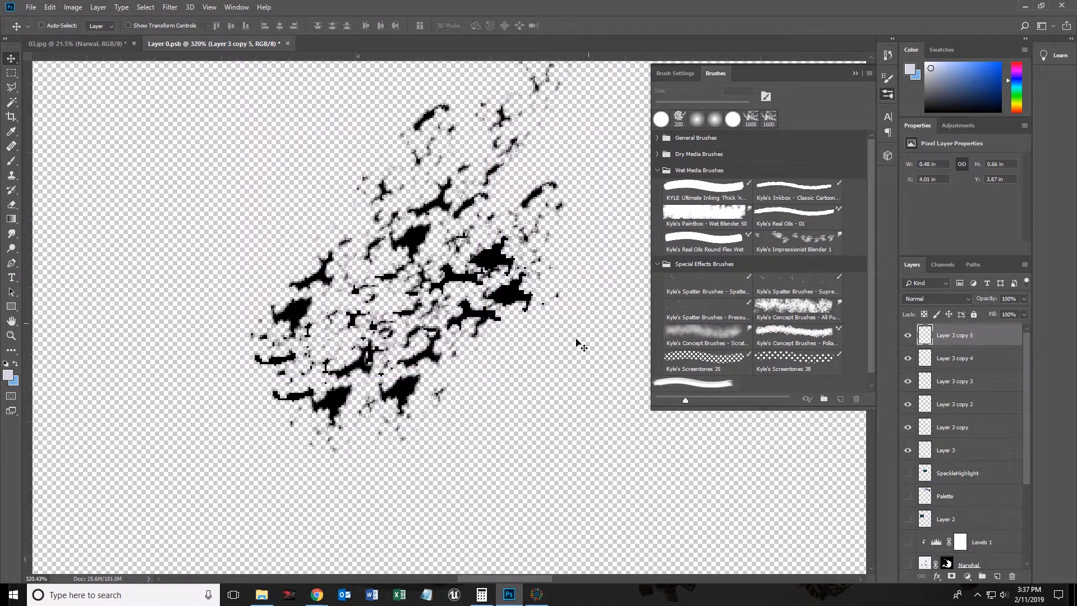
Select a circle about 89 px wide with the Elliptical Marquee and nudge its outline over the densest speckles
right_click(12, 76)
left_click(56, 84)
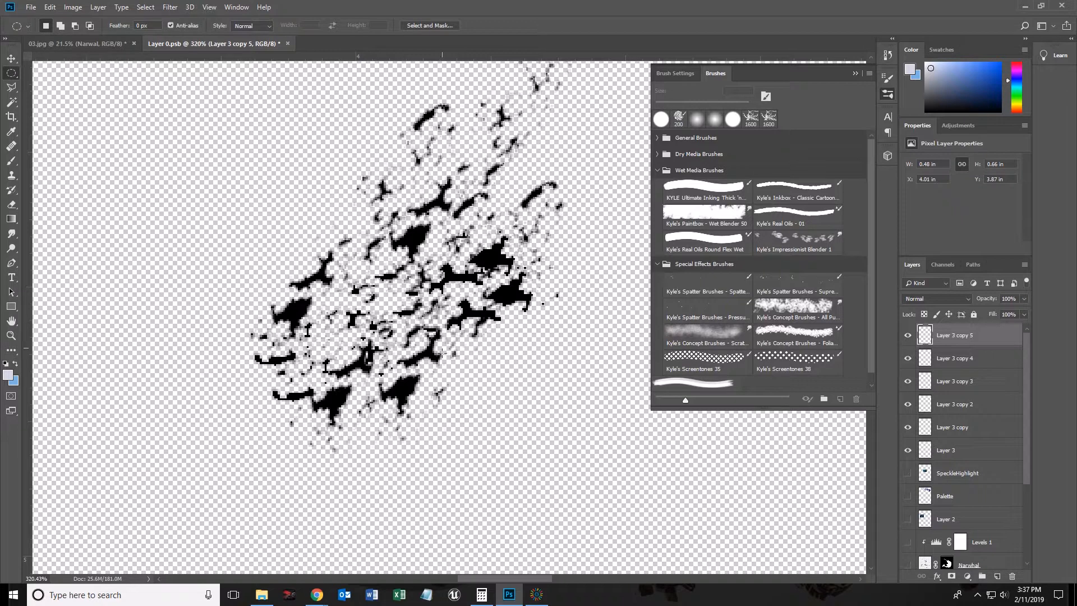
left_click_drag(408, 273, 570, 428)
key("Up")
key("Up")
left_click_drag(480, 346, 478, 300)
key("Left")
key("Left")
key("Left")
key("Left")
key("Left")
key("Left")
key("Left")
key("Left")
key("Left")
key("Left")
key("Left")
key("Up")
key("Up")
key("Up")
key("Left")
key("Left")
key("Left")
key("Up")
key("Left")
key("Left")
key("Up")
key("Up")
key("Left")
key("Left")
key("Left")
key("Right")
key("Right")
key("Right")
Define the selected speckles as a brush preset named Narwhal01
left_click(50, 6)
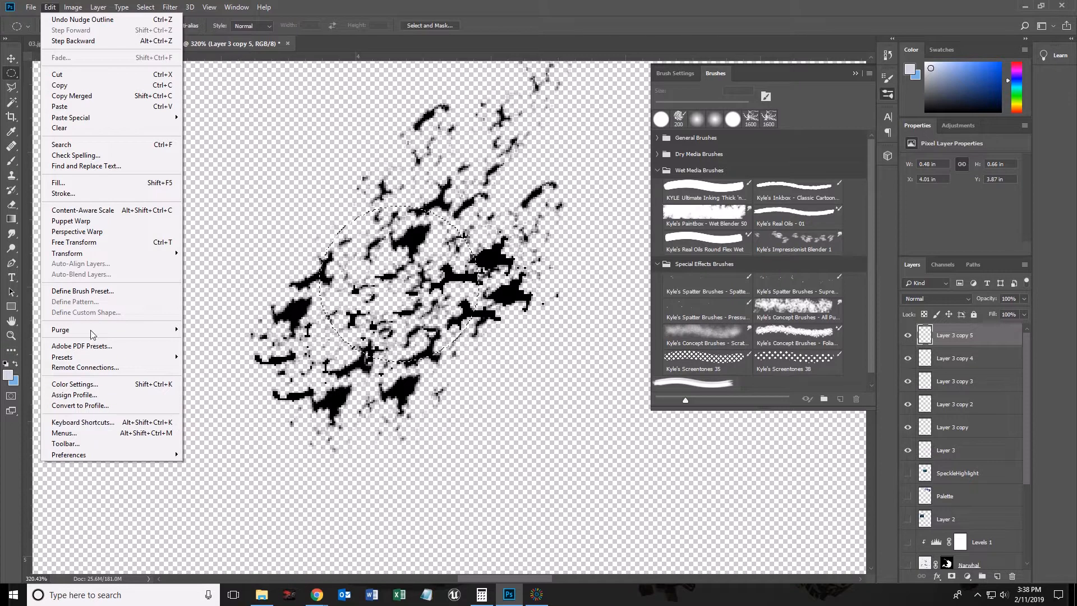
left_click(84, 292)
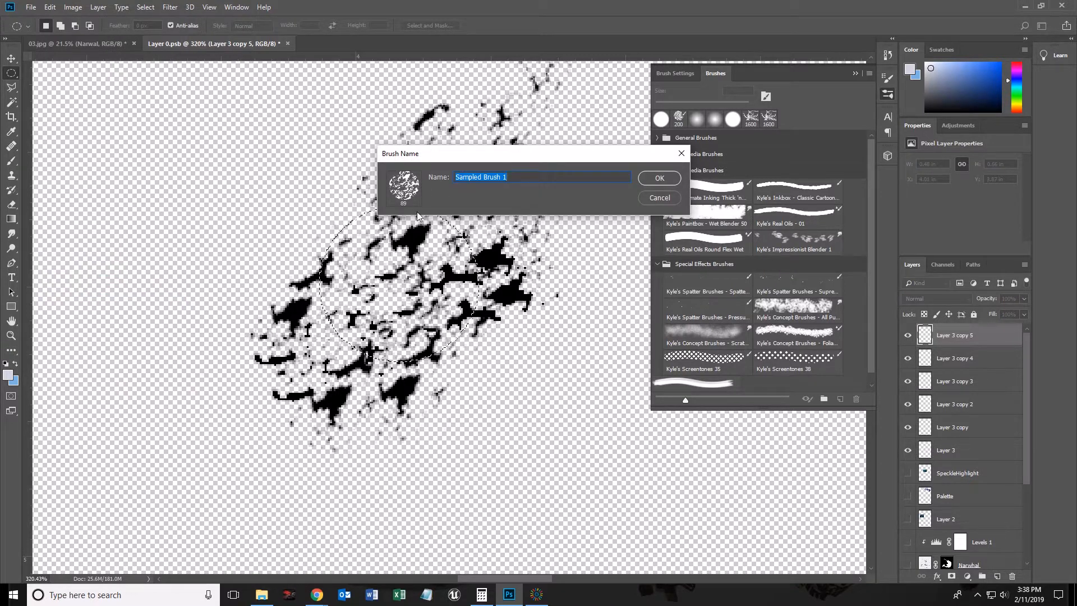
type("Narwh")
type("al-")
type("01")
key("Return")
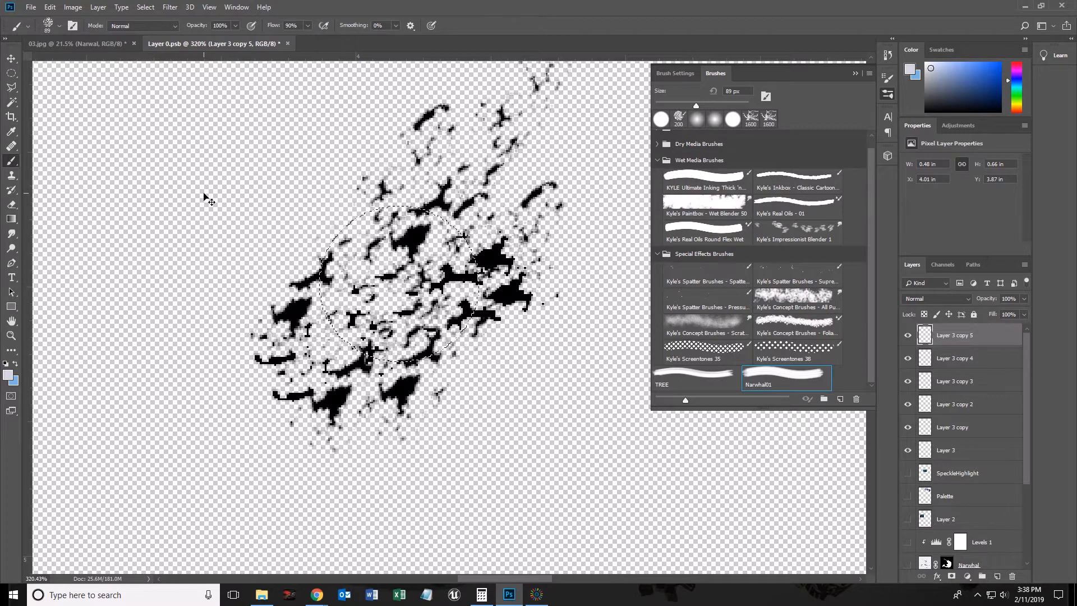
Try the Narwhal01 brush with a test stroke beside the speckles and undo it
left_click_drag(137, 130, 138, 275)
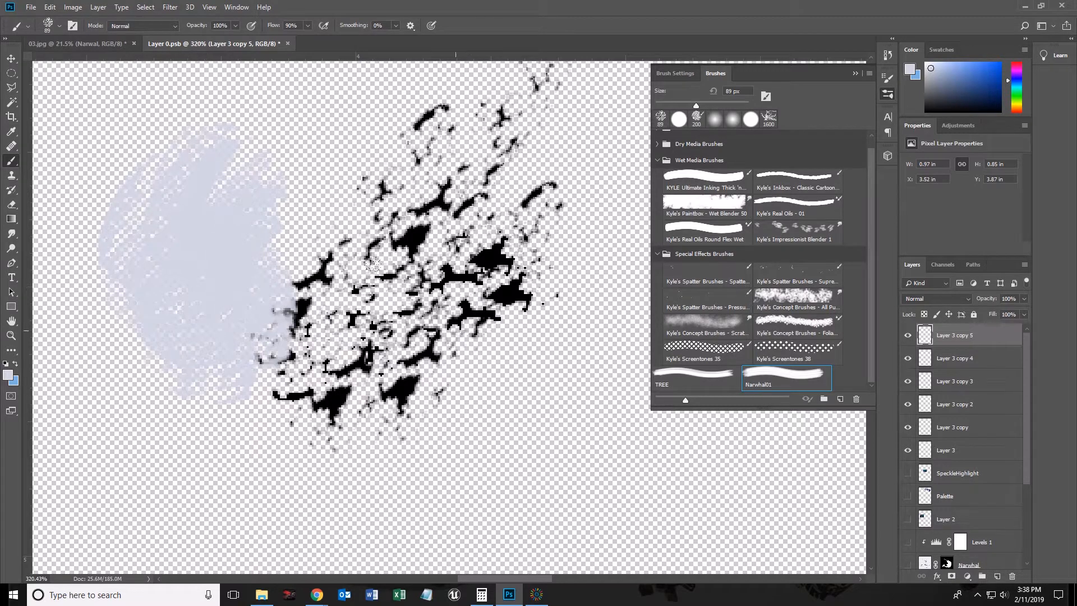
key("ctrl+z")
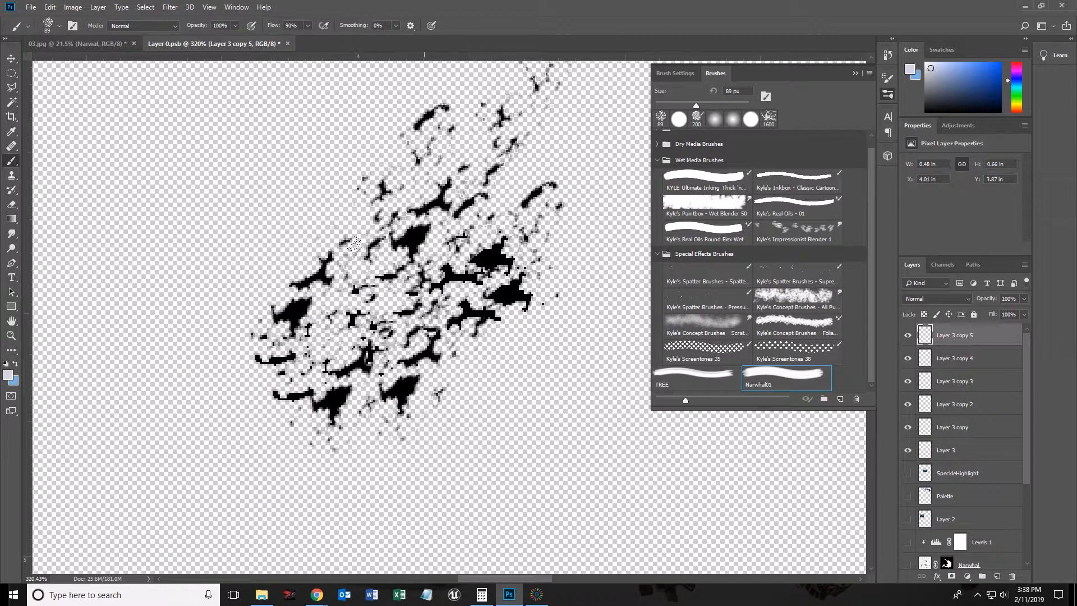
Hide Layer 3 and all its copies and show the Palette layer
scroll(455, 326, "down", 10)
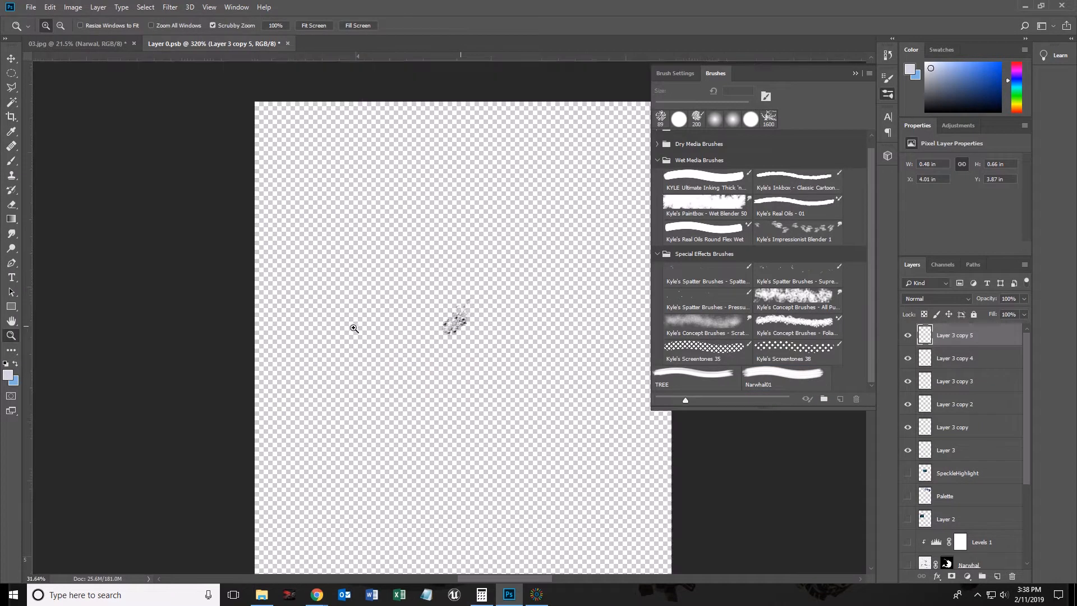
left_click(907, 336)
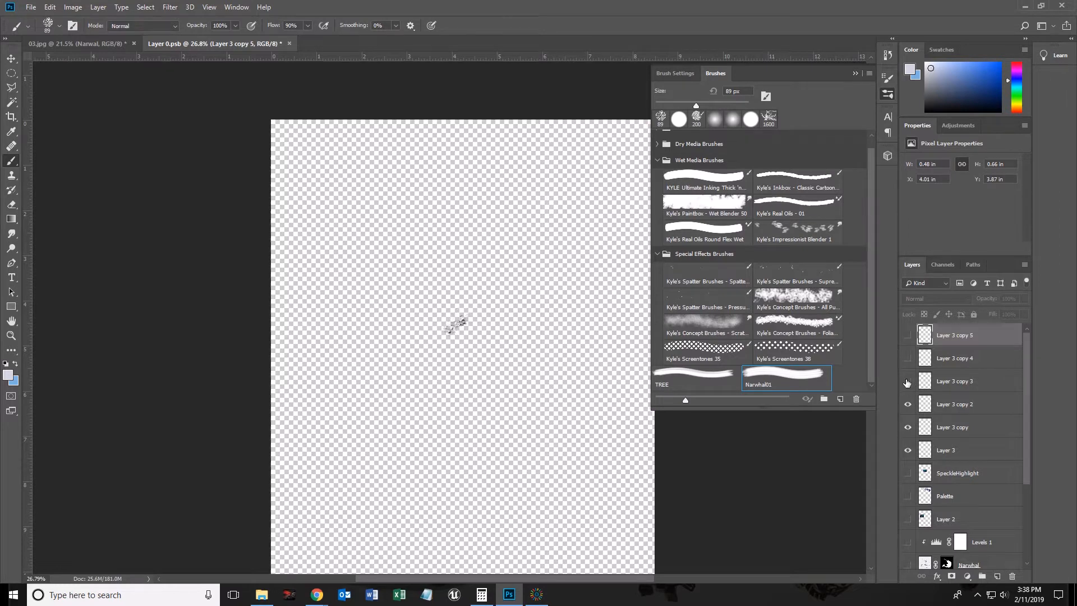
left_click(908, 474)
left_click(908, 473)
left_click(908, 496)
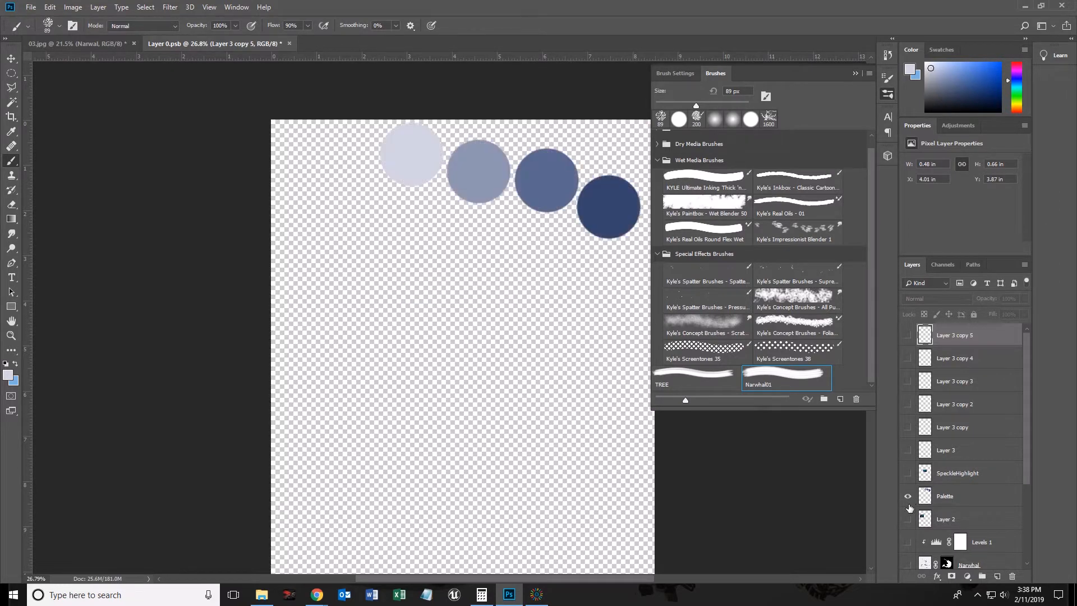
left_click(908, 518)
scroll(910, 494, "down", 3)
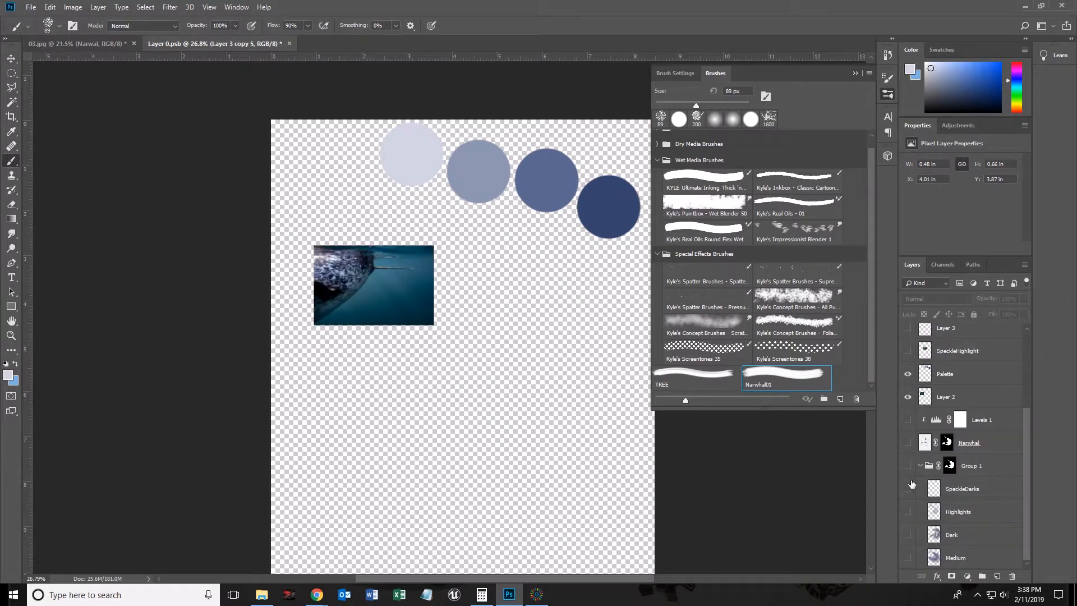
left_click(909, 397)
Show the Narwhal line art, the Levels 1 adjustment and the shading layers inside Group 1
left_click(909, 443)
left_click(908, 420)
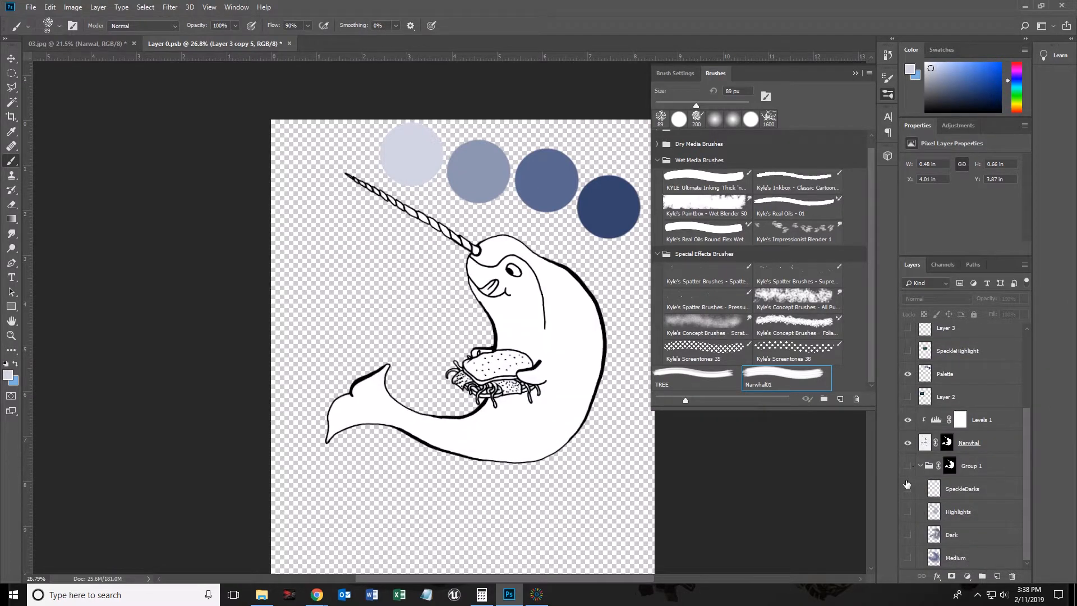
left_click(905, 493)
left_click(908, 512)
left_click(909, 558)
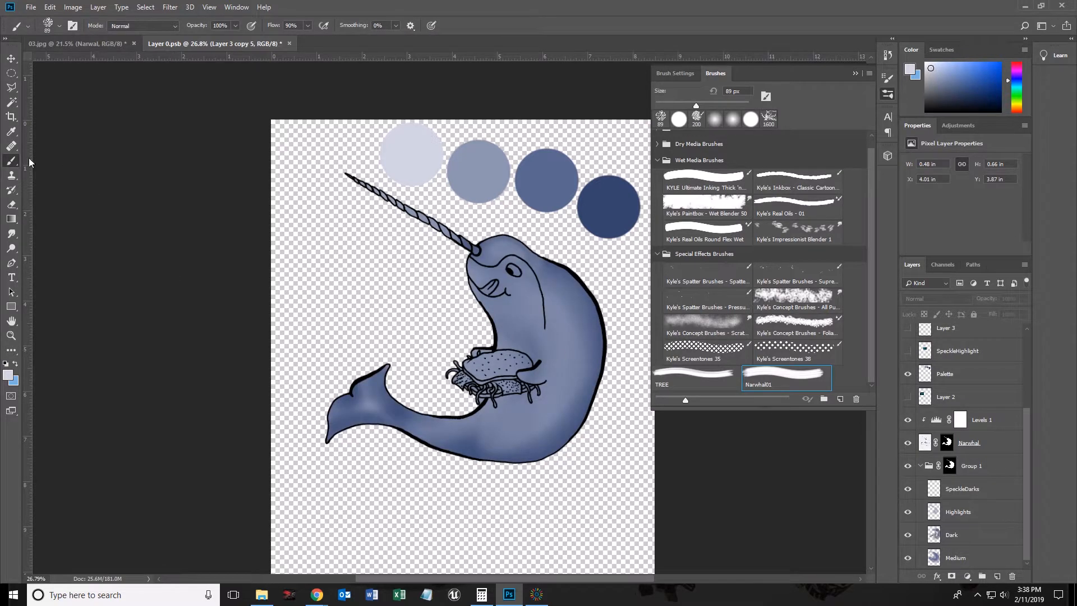
Make the Highlights layer active and enlarge the Narwhal01 brush to 400 px
left_click(972, 489)
left_click(972, 510)
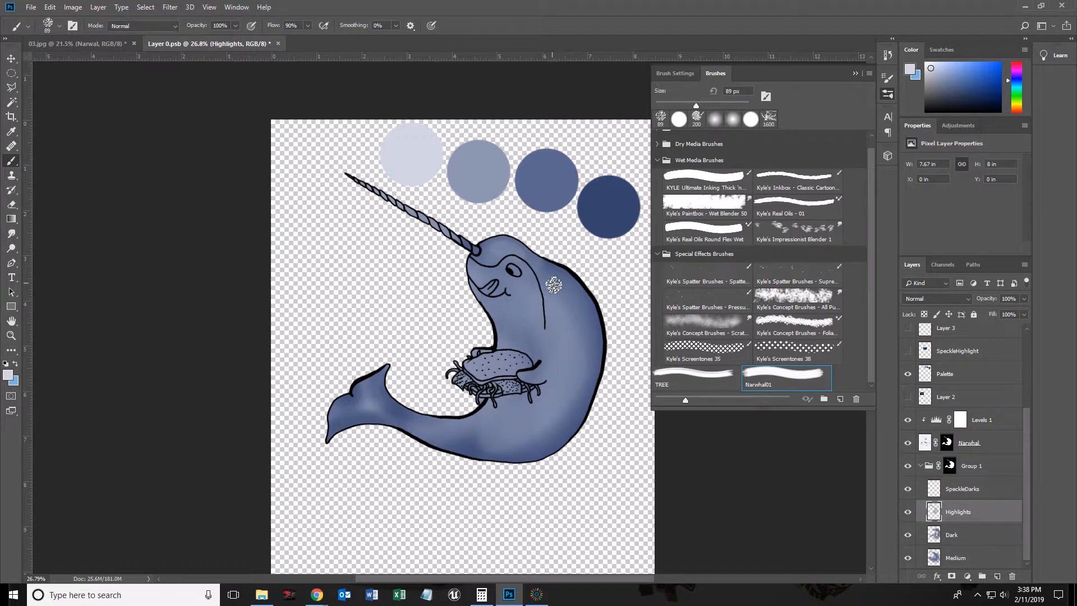
key("bracketright")
key("bracketright")
key("bracketright")
key("bracketright")
key("bracketright")
key("bracketright")
key("bracketright")
key("bracketright")
key("bracketright")
Try a light speckle stroke along the narwhal's back at 100% opacity and undo it
mouse_move(534, 266)
left_mouse_down()
mouse_move(566, 296)
mouse_move(522, 427)
mouse_move(449, 457)
left_mouse_up()
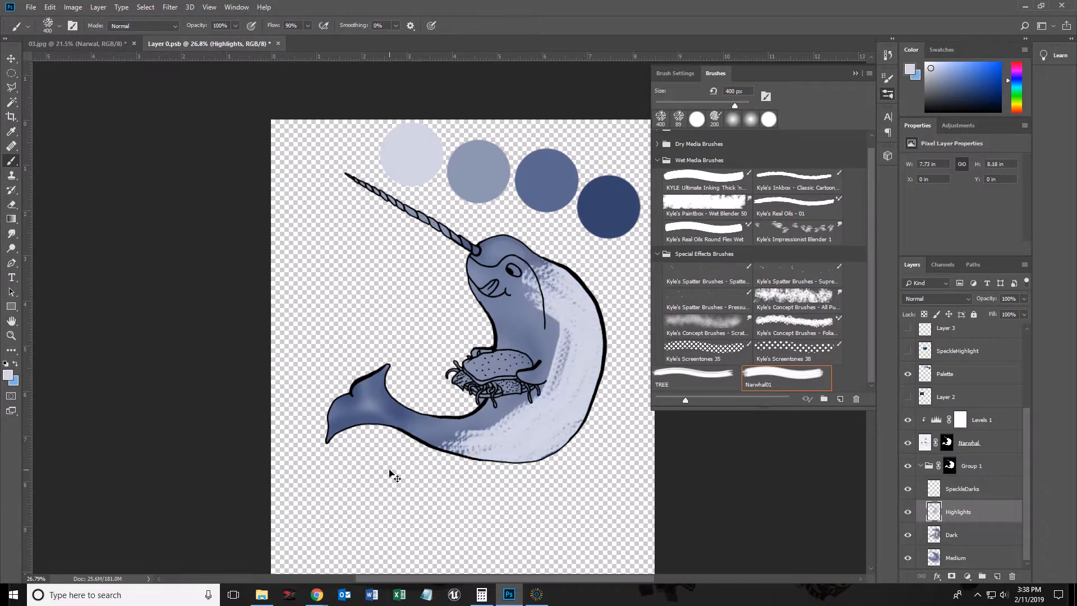
key("ctrl+z")
Lower the brush opacity to 17%, test a stroke down the narwhal's body and undo that stroke
left_click(235, 26)
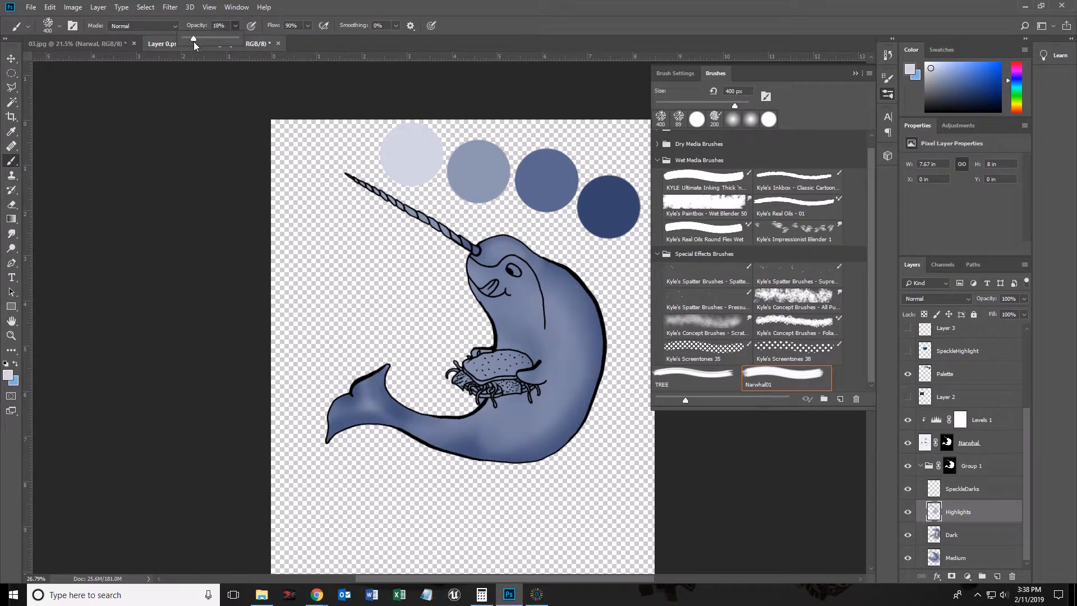
mouse_move(525, 263)
left_mouse_down()
mouse_move(548, 313)
mouse_move(518, 383)
mouse_move(433, 421)
left_mouse_up()
key("ctrl+z")
Enable Shape Dynamics with 73% size jitter and Scattering with 500% scatter and a count of 1 for the brush
left_click(675, 73)
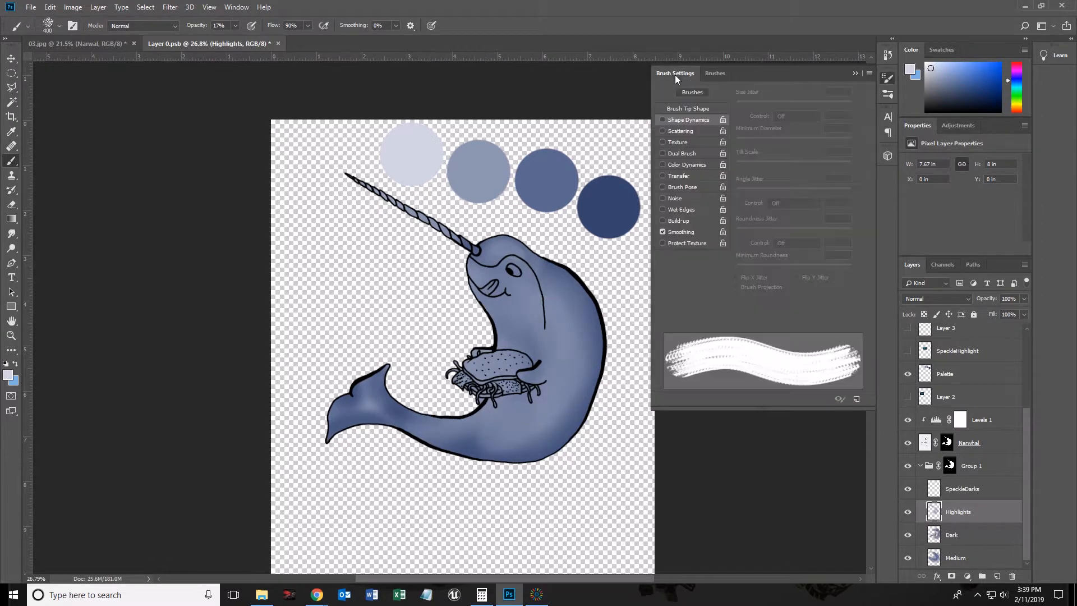
left_click(681, 120)
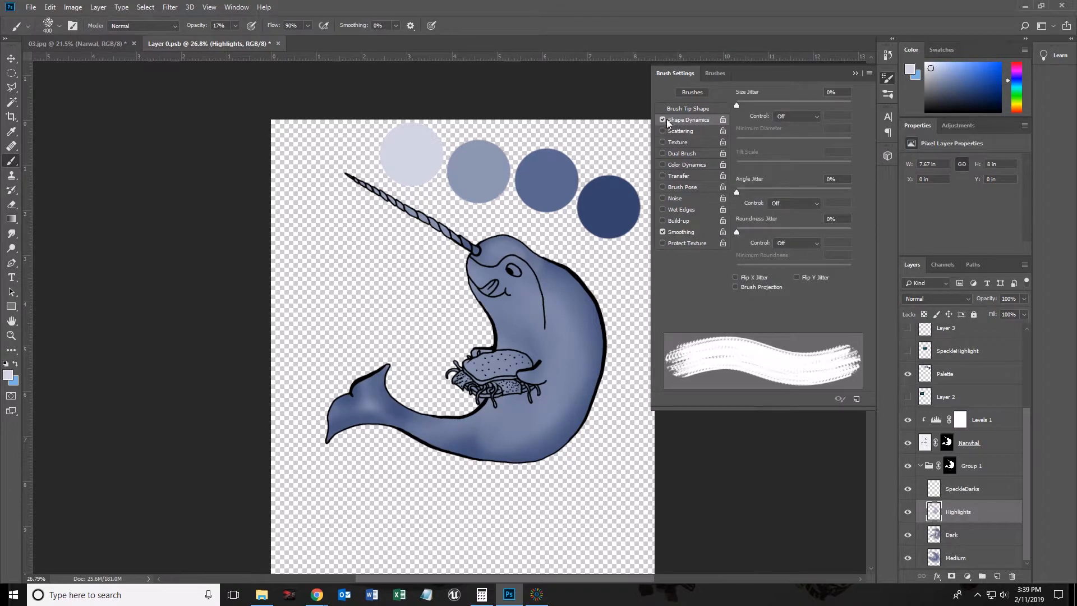
mouse_move(735, 106)
left_mouse_down()
mouse_move(844, 101)
mouse_move(821, 104)
left_mouse_up()
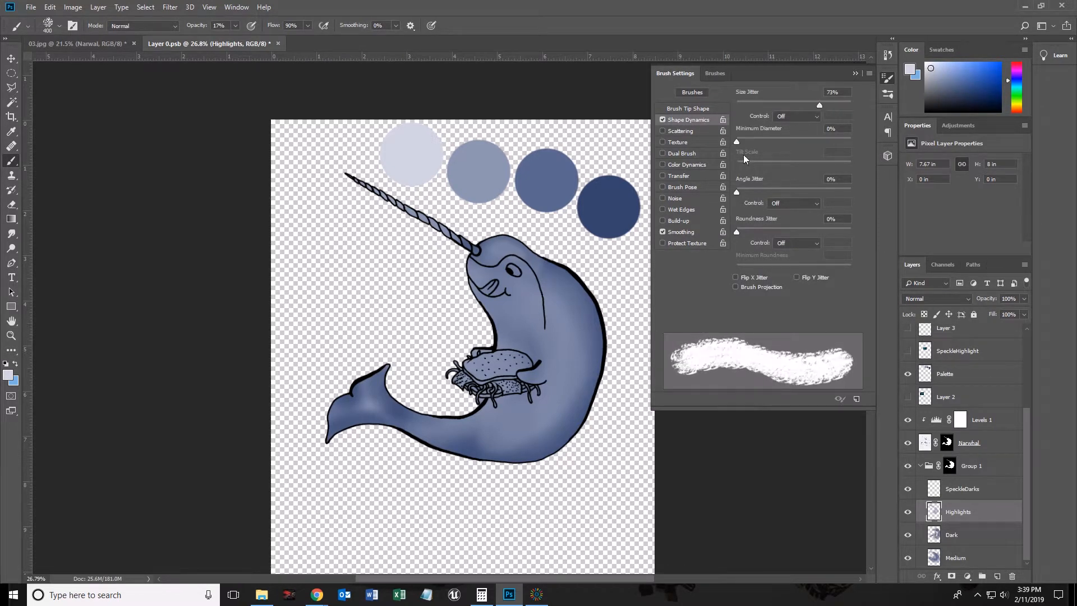
mouse_move(740, 139)
left_mouse_down()
mouse_move(846, 139)
mouse_move(726, 137)
mouse_move(751, 104)
mouse_move(877, 105)
mouse_move(793, 106)
left_mouse_up()
left_click(680, 133)
mouse_move(738, 145)
left_mouse_down()
mouse_move(767, 142)
mouse_move(715, 143)
left_mouse_up()
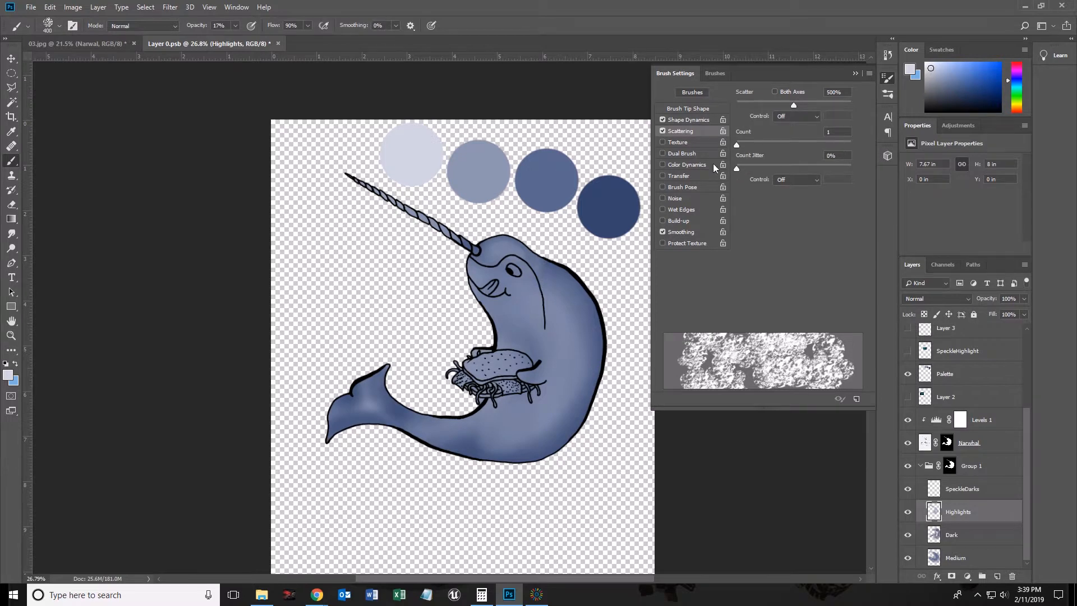
Try a smaller texture scale on the brush, turn Texture off, and undo a test stroke down the narwhal's body
left_click(679, 142)
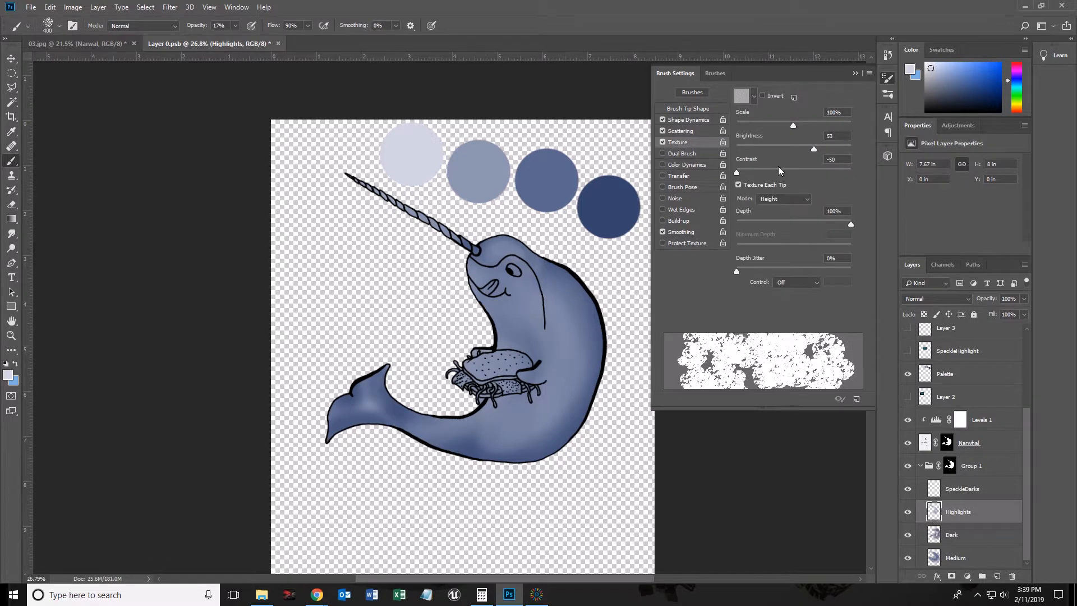
left_click_drag(793, 126, 766, 125)
left_click(664, 144)
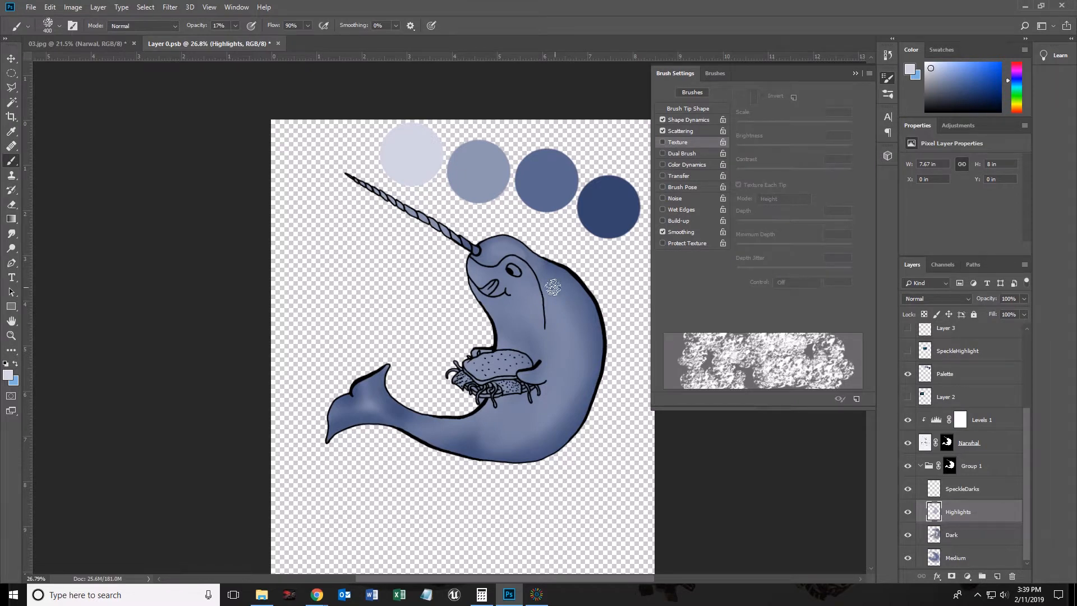
mouse_move(546, 272)
left_mouse_down()
mouse_move(572, 322)
mouse_move(575, 390)
mouse_move(553, 432)
left_mouse_up()
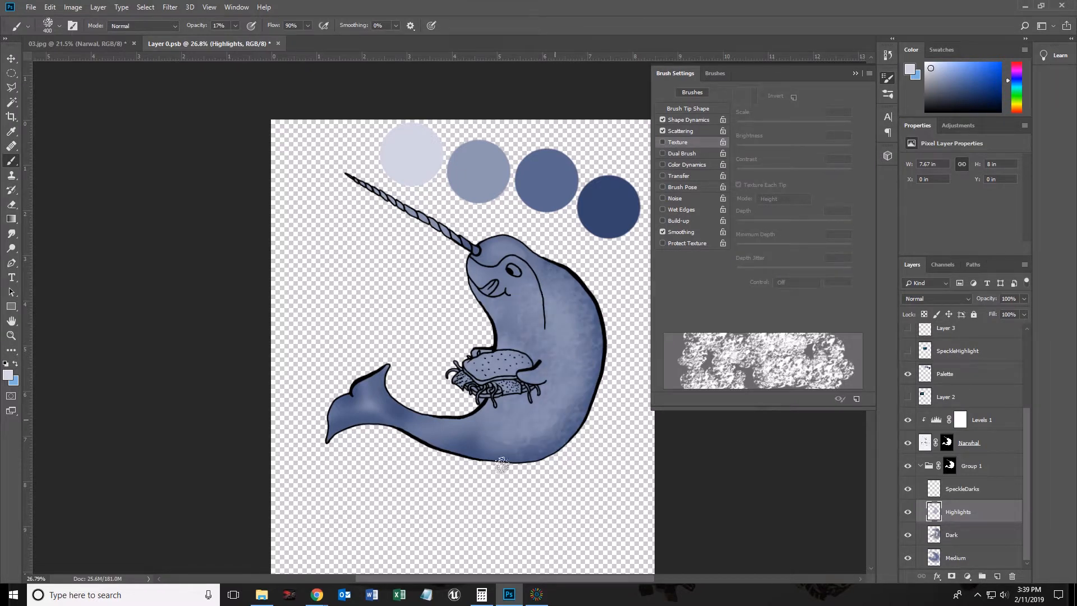
key("ctrl+z")
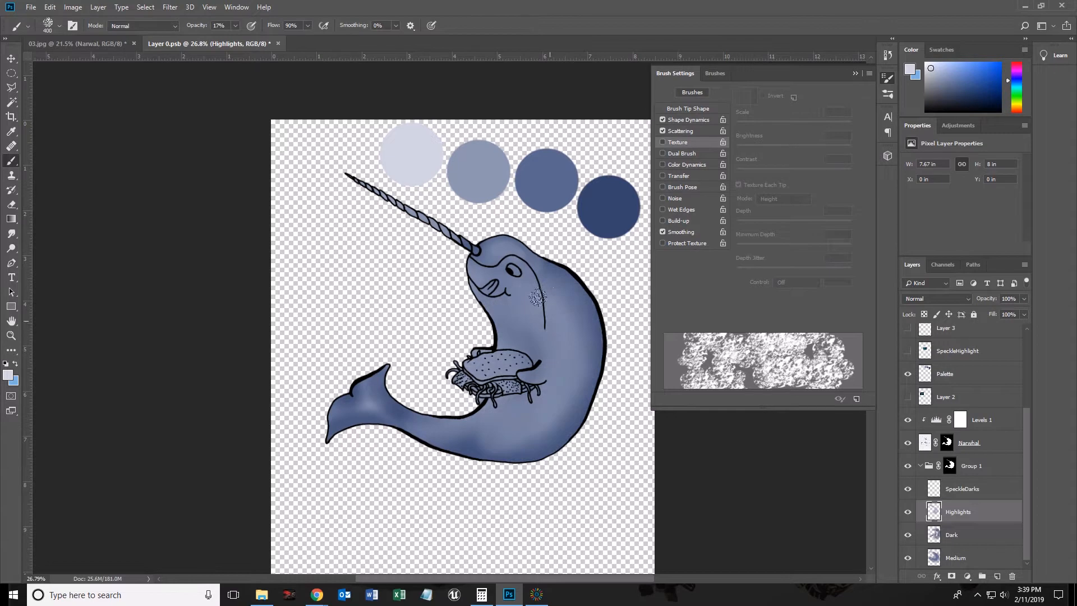
Enlarge the brush to 700 px and paint faint light speckles over the narwhal's body and tail
key("bracketright")
key("bracketright")
key("bracketright")
mouse_move(533, 263)
left_mouse_down()
mouse_move(544, 348)
mouse_move(367, 426)
left_mouse_up()
mouse_move(500, 447)
left_mouse_down()
mouse_move(310, 378)
mouse_move(312, 418)
left_mouse_up()
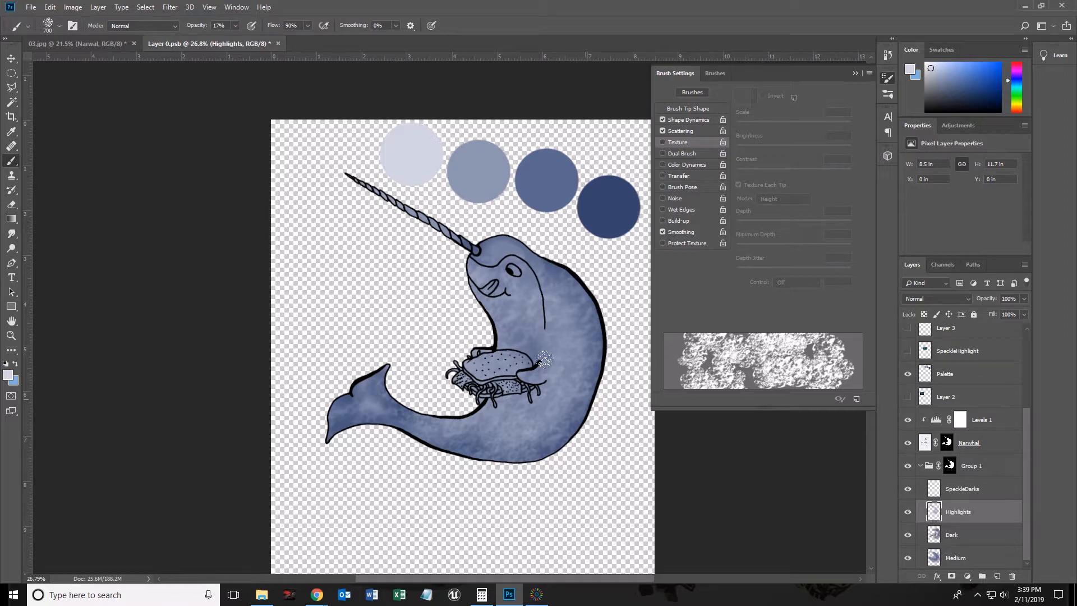
Reduce the brush to 500 px, set its scatter to 529% and collapse the brush settings
key("bracketleft")
key("bracketleft")
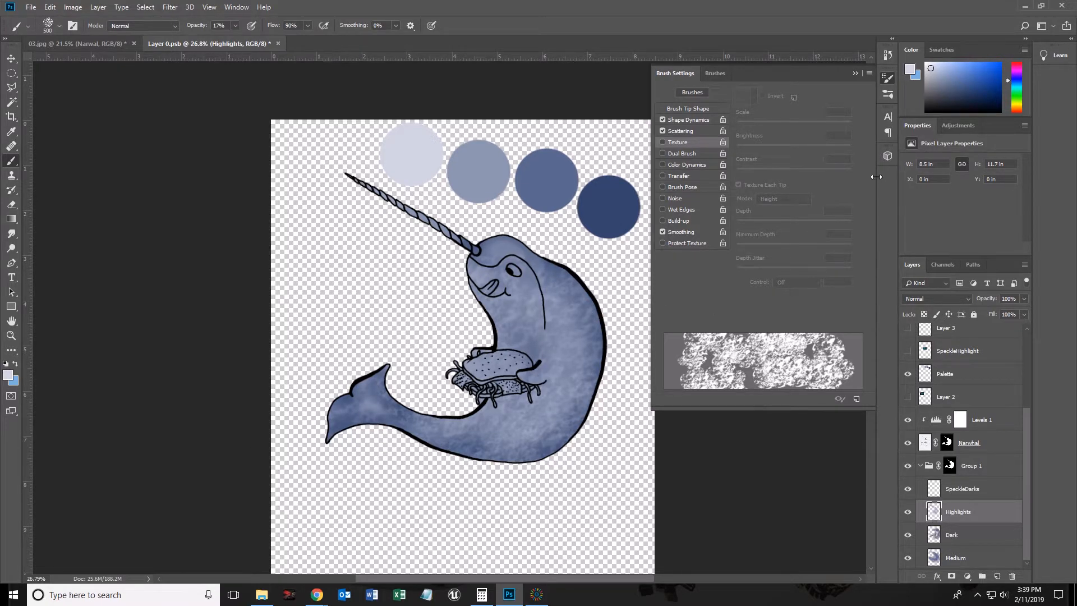
left_click(682, 132)
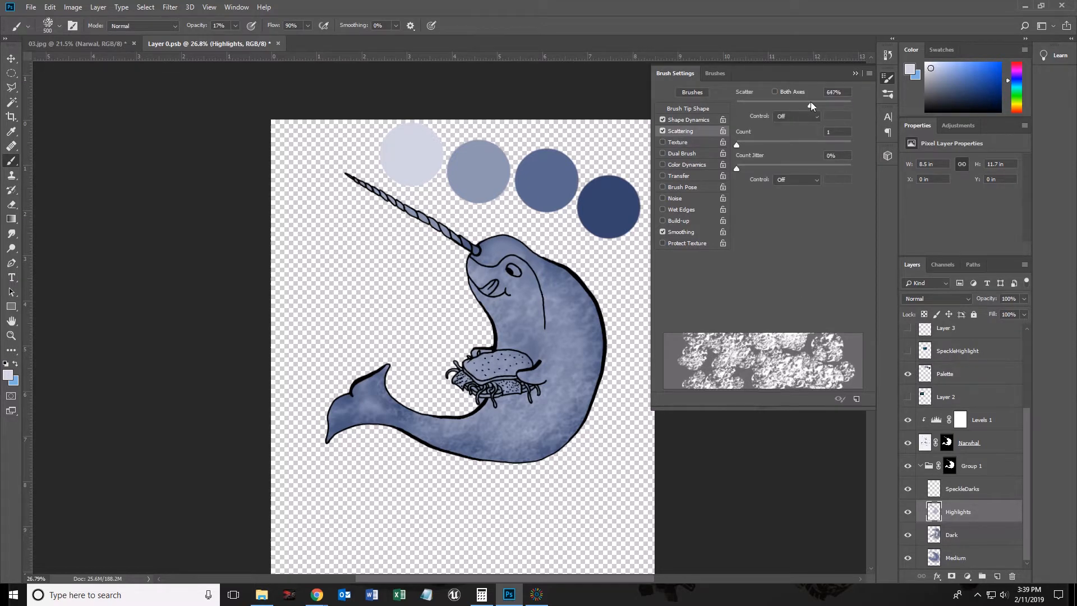
left_click_drag(794, 104, 797, 105)
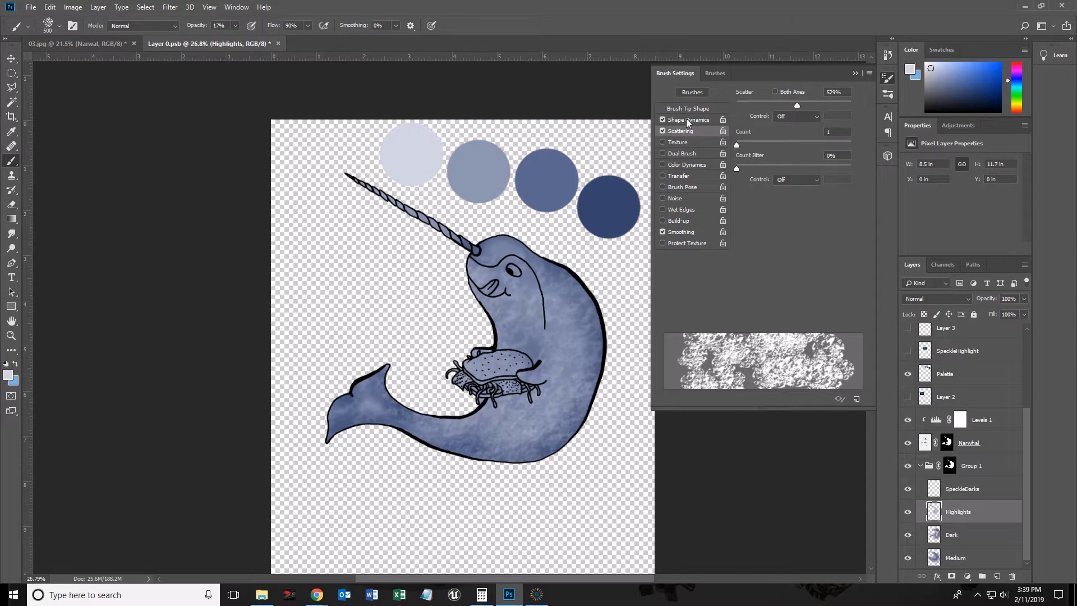
left_click(856, 72)
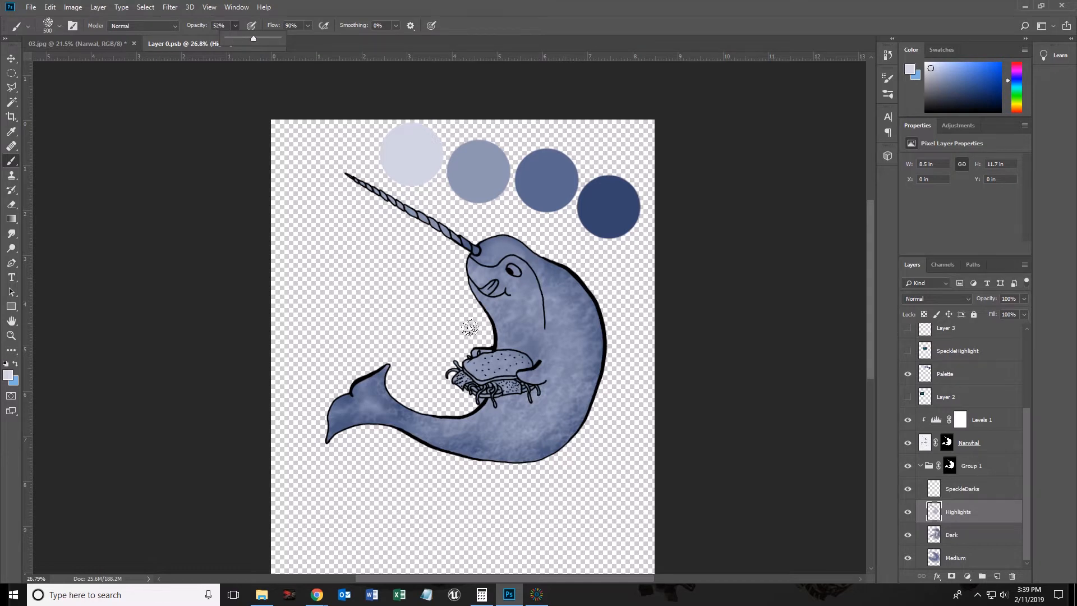
Paint stronger light speckles over the narwhal's back, body and tail at 52% brush opacity
left_click_drag(544, 282, 508, 424)
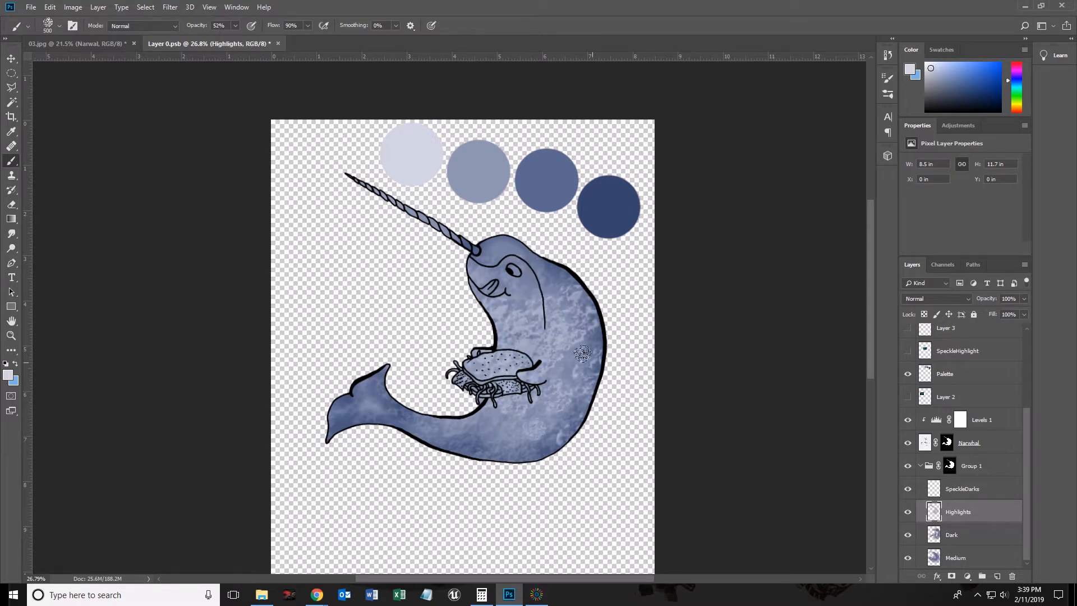
left_click_drag(583, 354, 366, 473)
mouse_move(554, 257)
left_mouse_down()
mouse_move(498, 245)
mouse_move(512, 253)
mouse_move(503, 498)
left_mouse_up()
left_click_drag(463, 450, 299, 487)
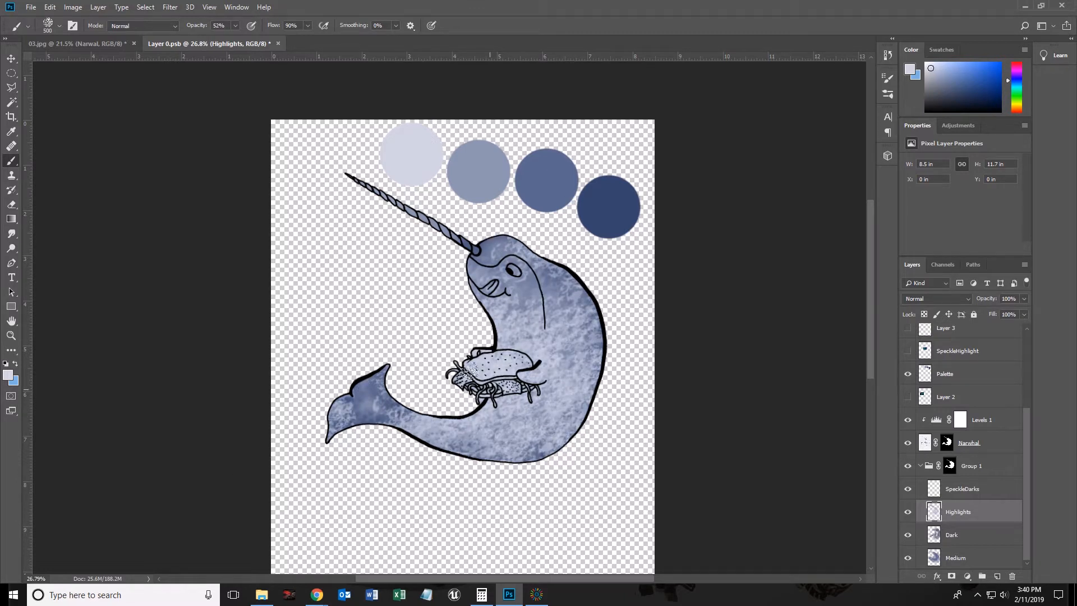
Try erasing the highlight speckles along the belly with a hard eraser, compare before and after, and undo the erasure
left_click(11, 204)
mouse_move(494, 264)
left_mouse_down()
mouse_move(482, 359)
mouse_move(381, 415)
left_mouse_up()
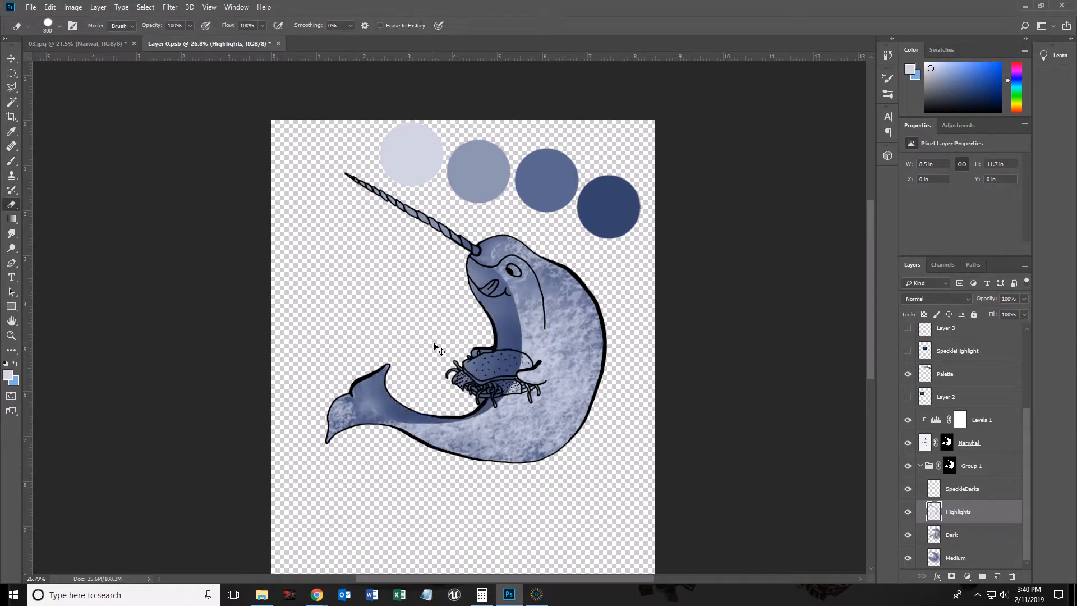
key("ctrl+z")
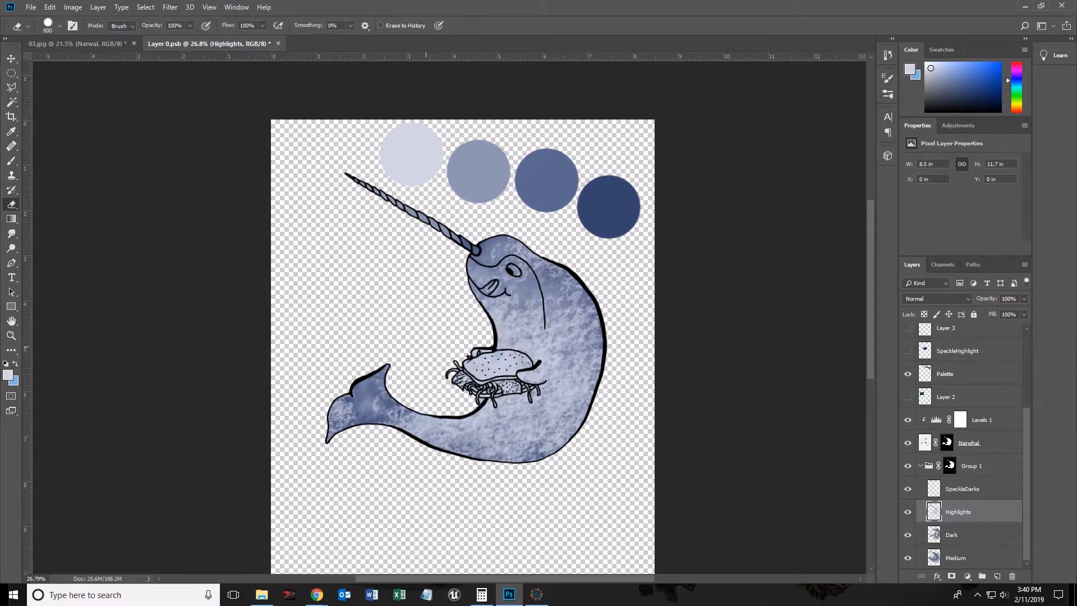
key("ctrl+shift+z")
key("ctrl+z")
Set the eraser to a 487 px diameter with 0% hardness
left_click_drag(429, 345, 449, 371)
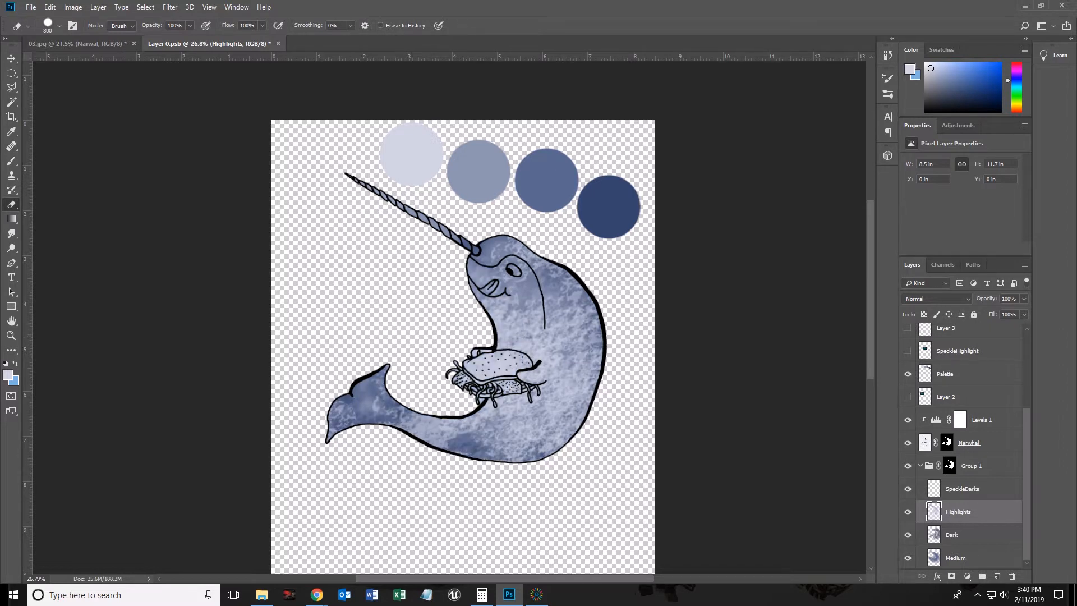
mouse_move(418, 326)
left_mouse_down()
mouse_move(419, 345)
mouse_move(434, 66)
mouse_move(410, 57)
left_mouse_up()
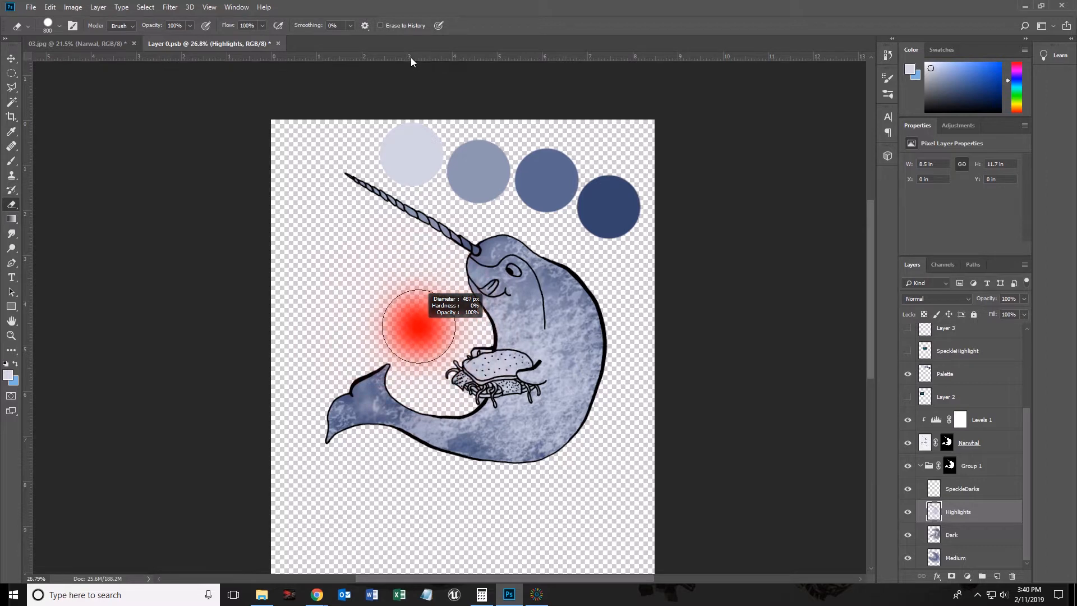
Try erasing the highlight speckles from the belly, face and inner tail at 100% opacity and undo the erasures
mouse_move(477, 303)
left_mouse_down()
mouse_move(393, 399)
mouse_move(443, 429)
left_mouse_up()
mouse_move(449, 321)
left_mouse_down()
mouse_move(438, 365)
mouse_move(474, 293)
mouse_move(505, 402)
mouse_move(472, 426)
mouse_move(537, 373)
left_mouse_up()
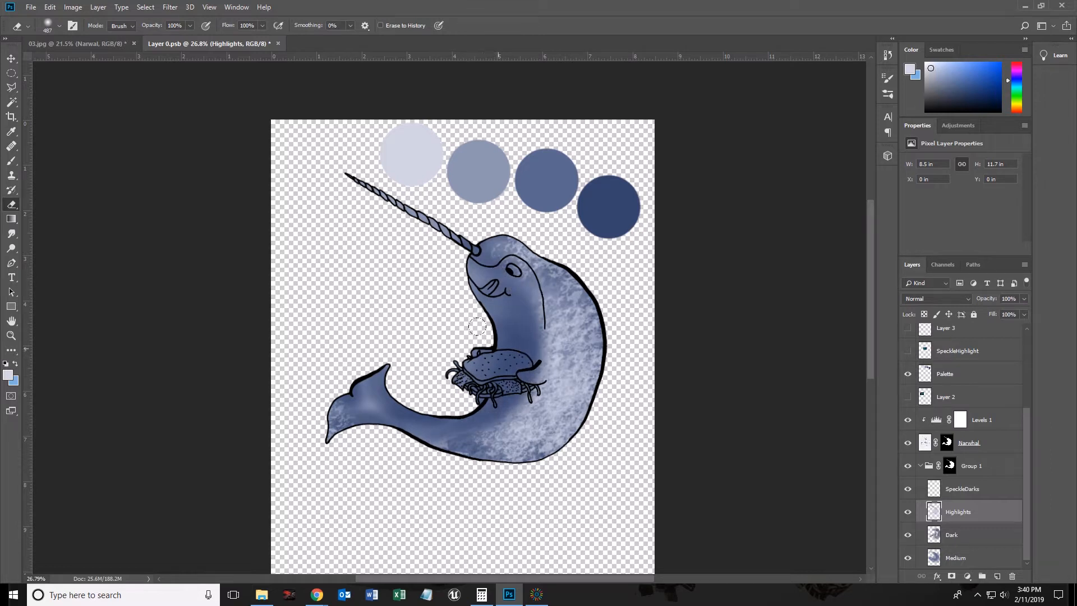
mouse_move(436, 287)
left_mouse_down()
mouse_move(543, 365)
mouse_move(353, 374)
mouse_move(283, 357)
left_mouse_up()
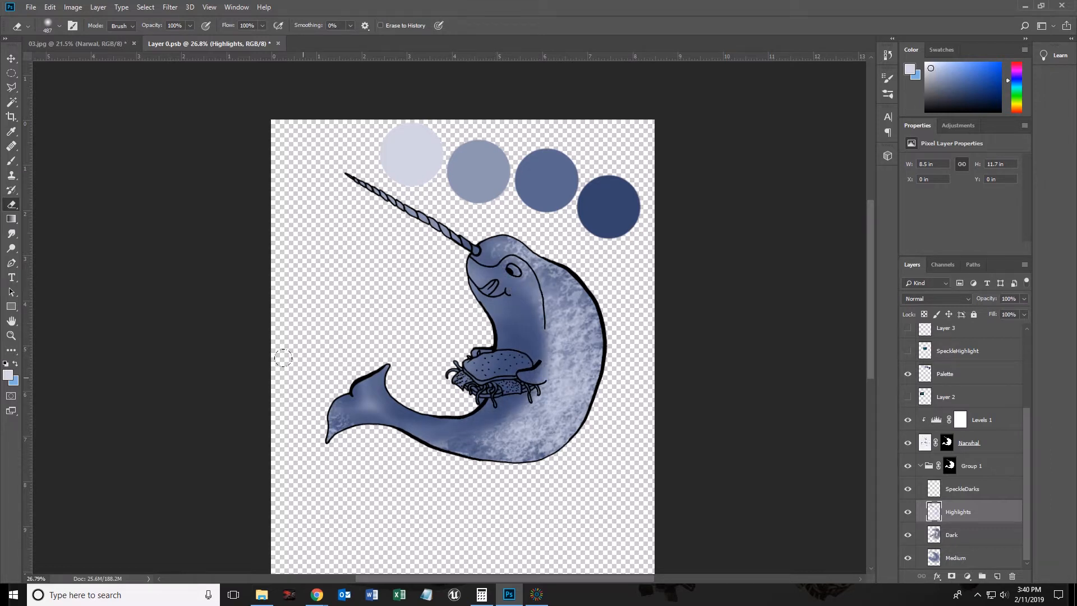
key("ctrl+z")
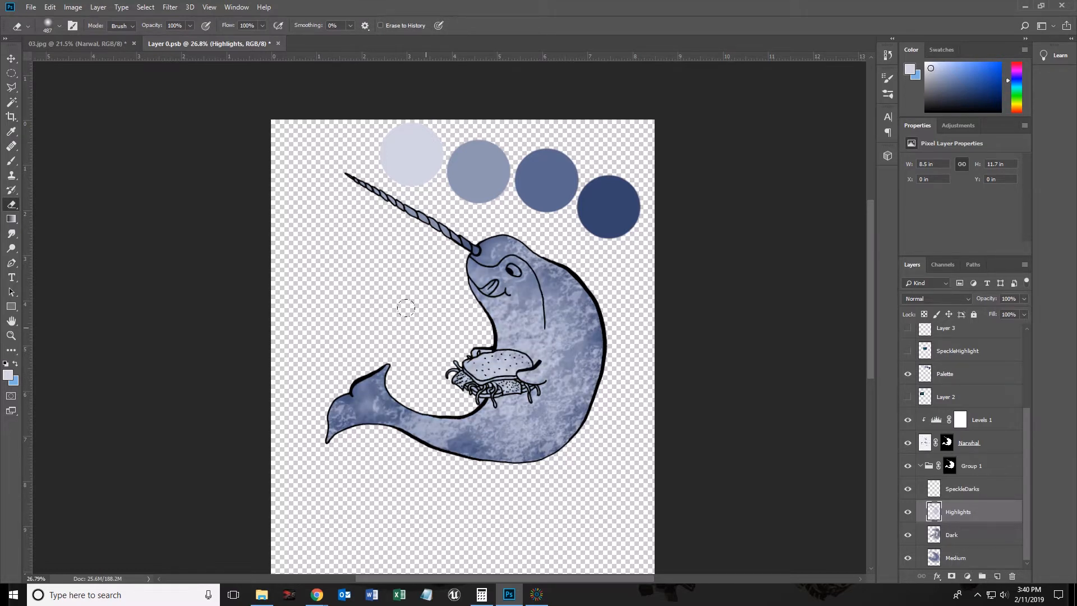
Lower the eraser opacity to 36%, enlarge it to 900 px and fade the highlight speckles along the belly and tail
left_click(190, 26)
left_click_drag(159, 38, 157, 38)
left_click(365, 274)
mouse_move(382, 277)
left_mouse_down()
mouse_move(410, 284)
mouse_move(421, 302)
mouse_move(424, 285)
mouse_move(432, 313)
mouse_move(494, 388)
mouse_move(460, 415)
mouse_move(527, 381)
mouse_move(547, 352)
mouse_move(444, 284)
left_mouse_up()
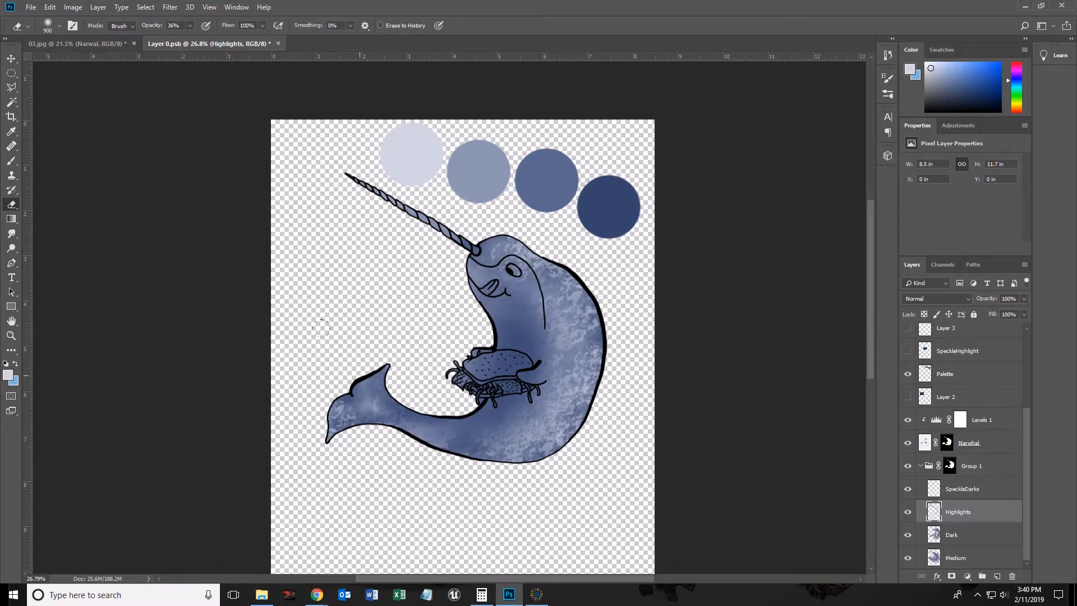
On the SpeckleDarks layer, paint 800 px speckles in the darkest palette blue over the belly, and lightly erase the excess along the back
left_click(970, 487)
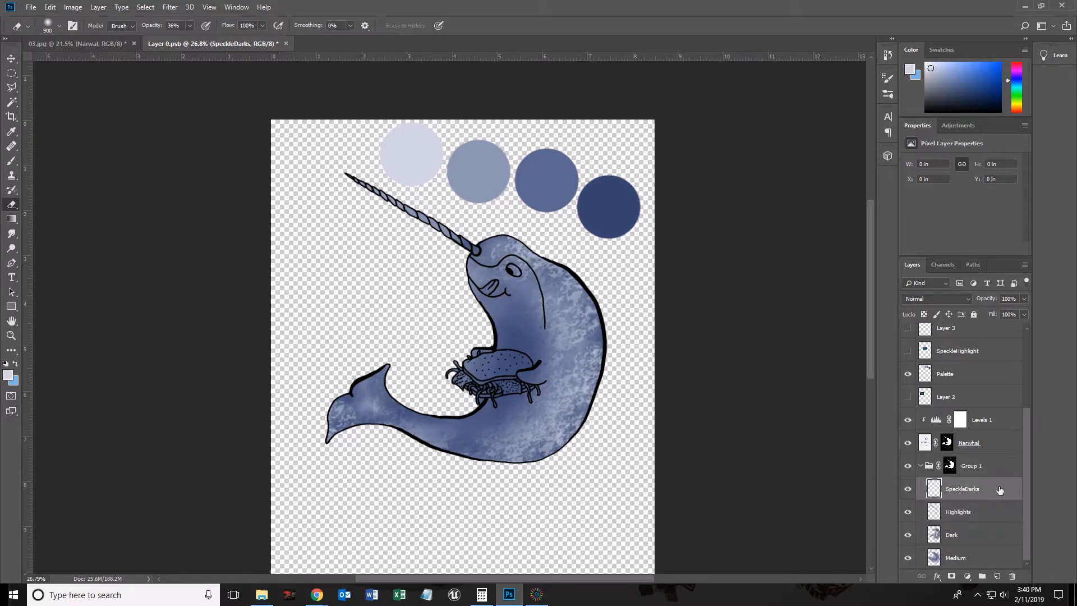
left_click(11, 161)
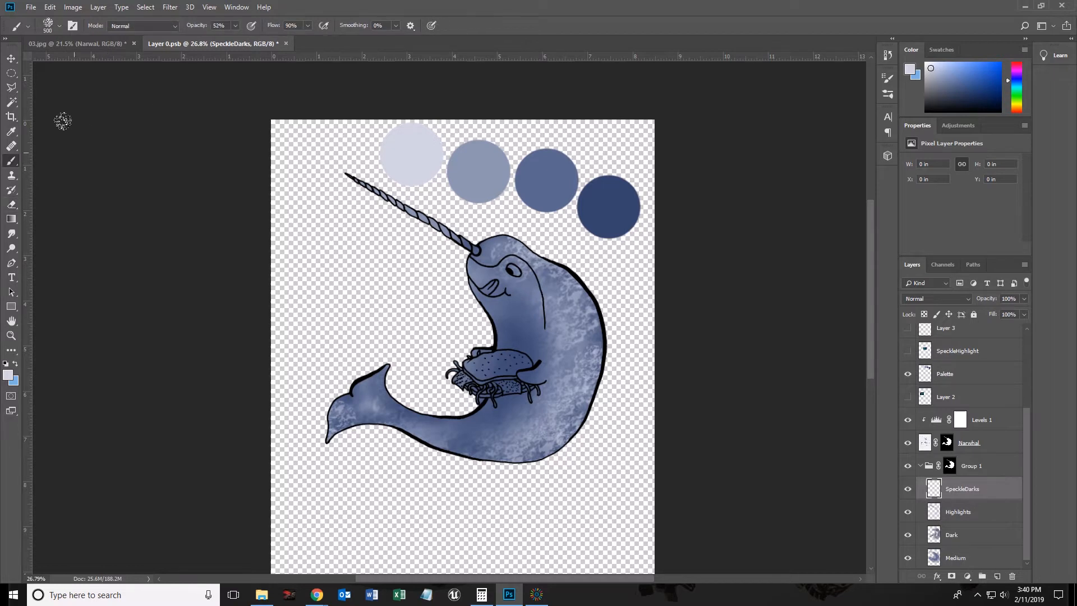
key("bracketright")
key("bracketright")
key("bracketright")
left_click(547, 189, "alt")
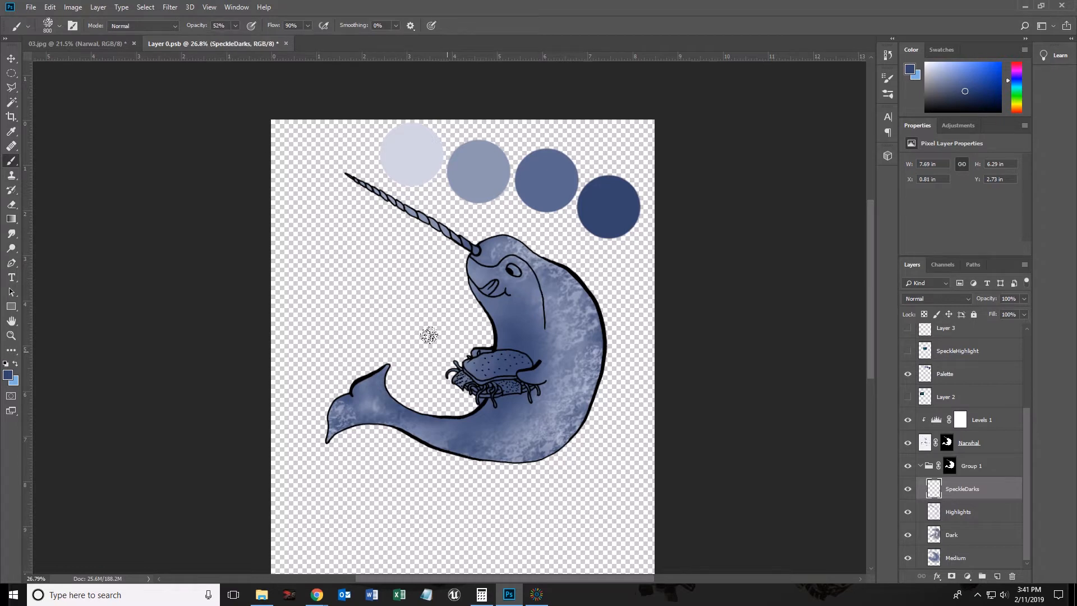
mouse_move(455, 305)
left_mouse_down()
mouse_move(378, 325)
mouse_move(375, 303)
left_mouse_up()
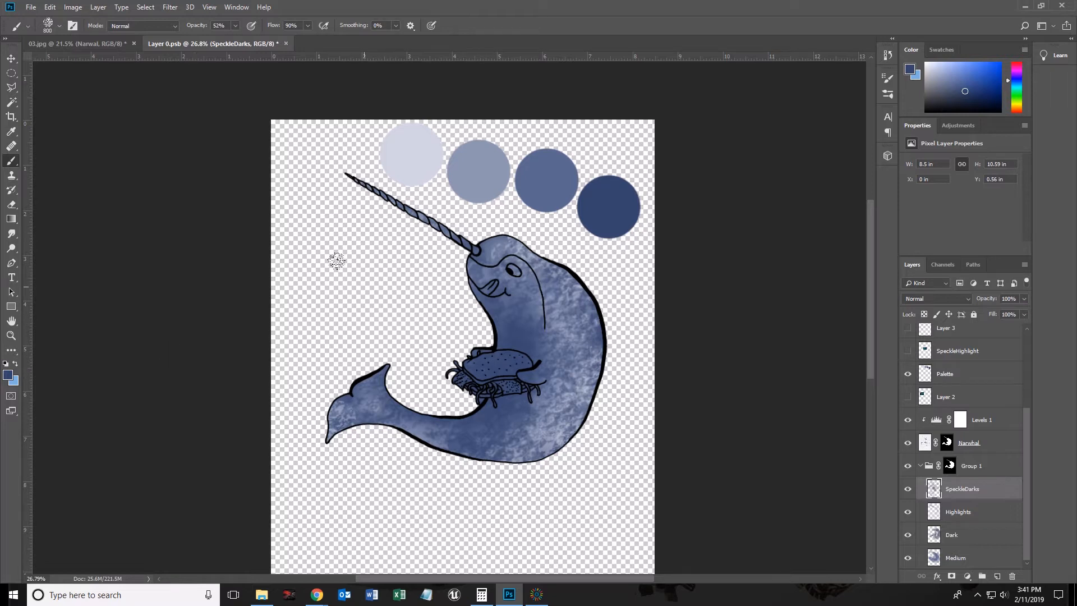
left_click(12, 204)
left_click_drag(602, 294, 583, 351)
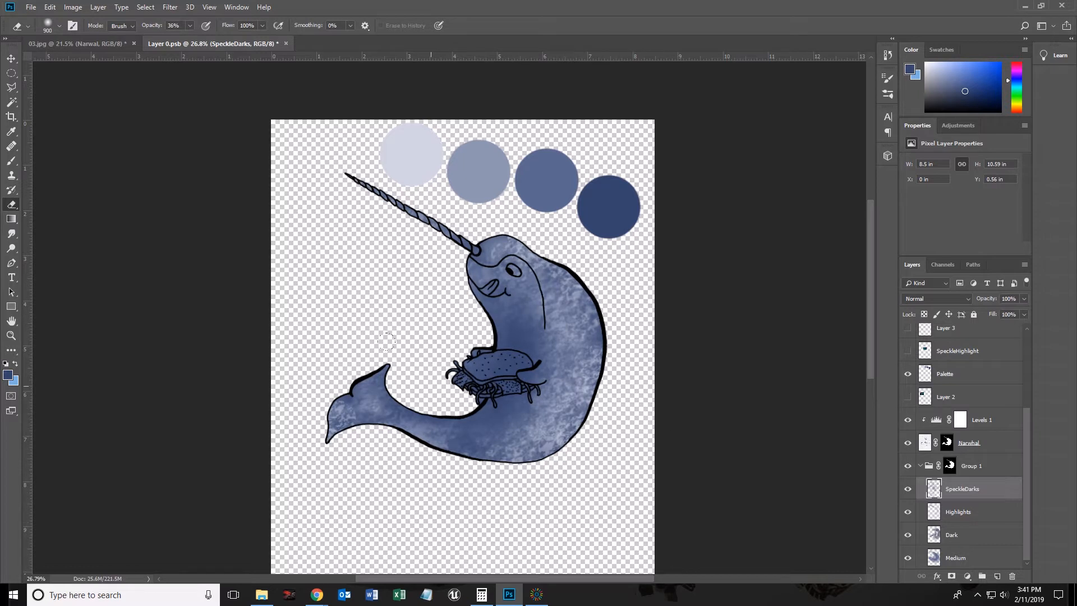
Darken the brush colour to #152445 and add 1200 px dark speckles around the narwhal's belly and face
left_click(11, 161)
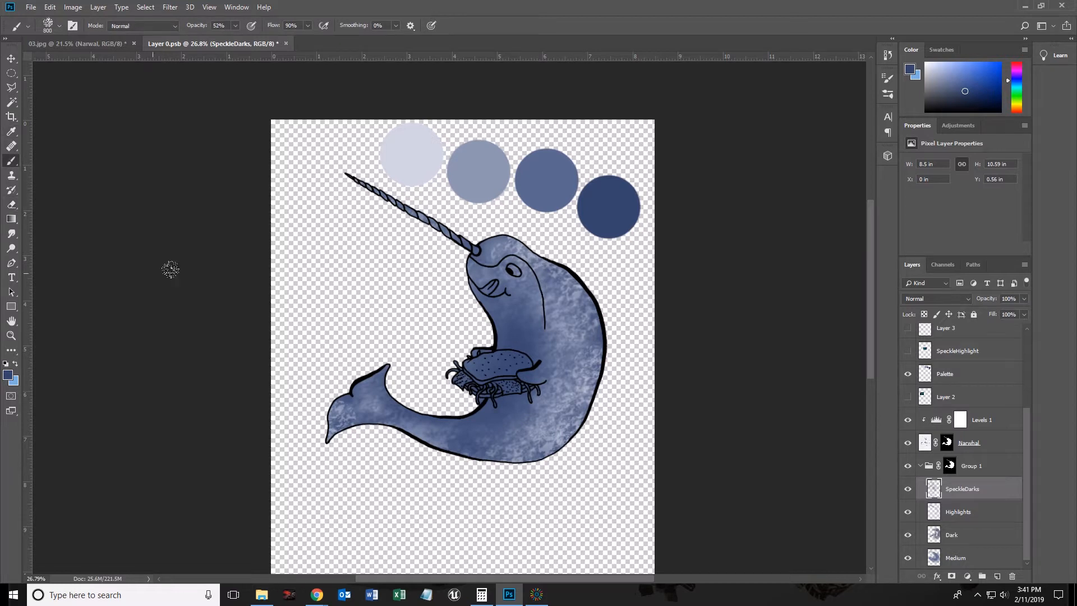
left_click(8, 374)
left_click_drag(519, 273, 519, 280)
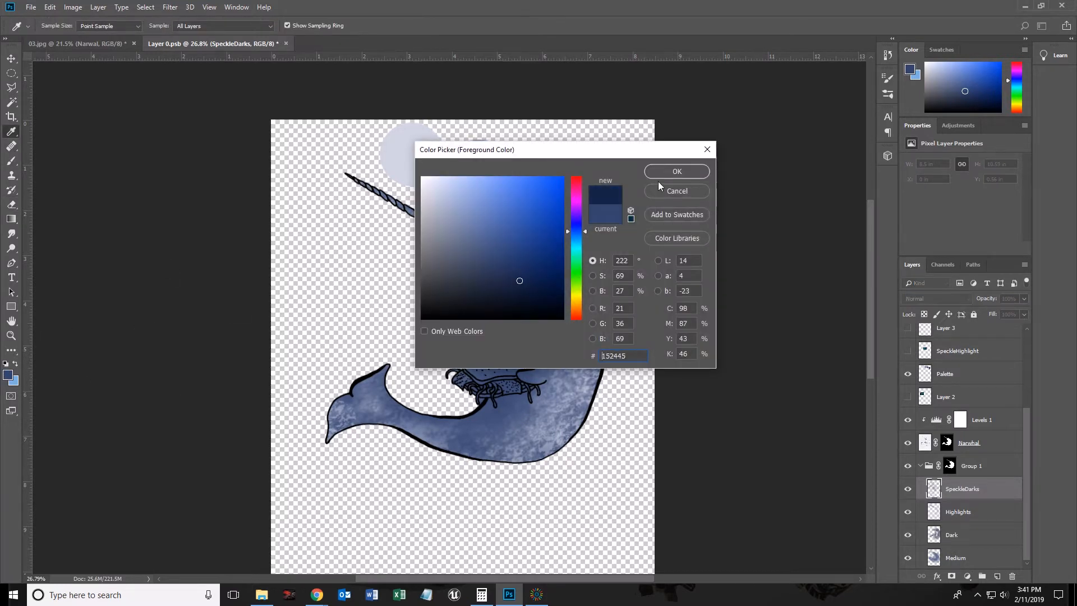
left_click(662, 172)
key("bracketright")
key("bracketright")
key("bracketright")
key("bracketright")
left_click(419, 317)
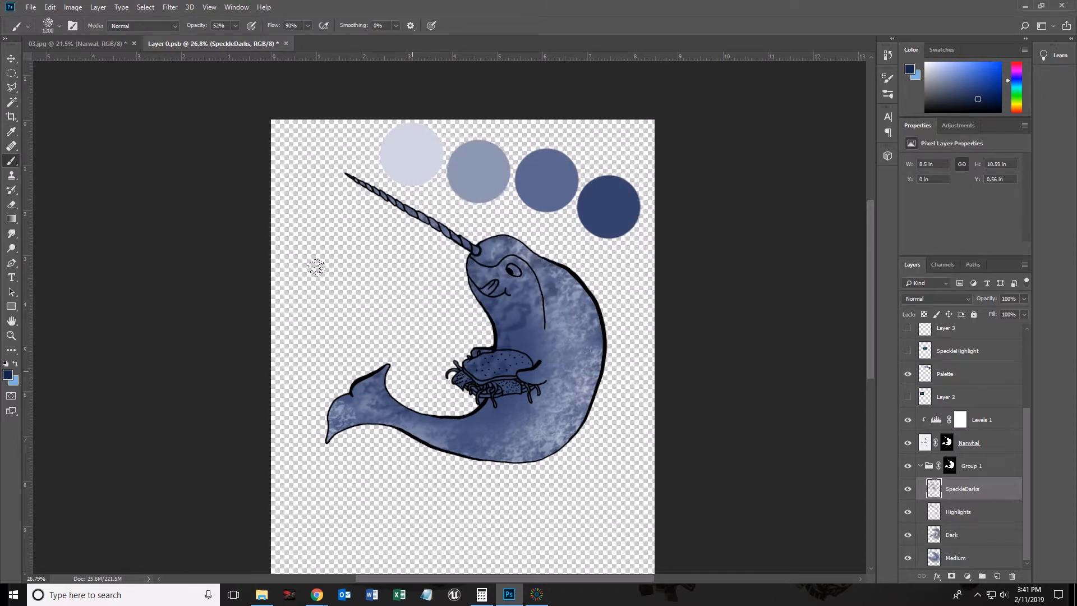
left_click(417, 310)
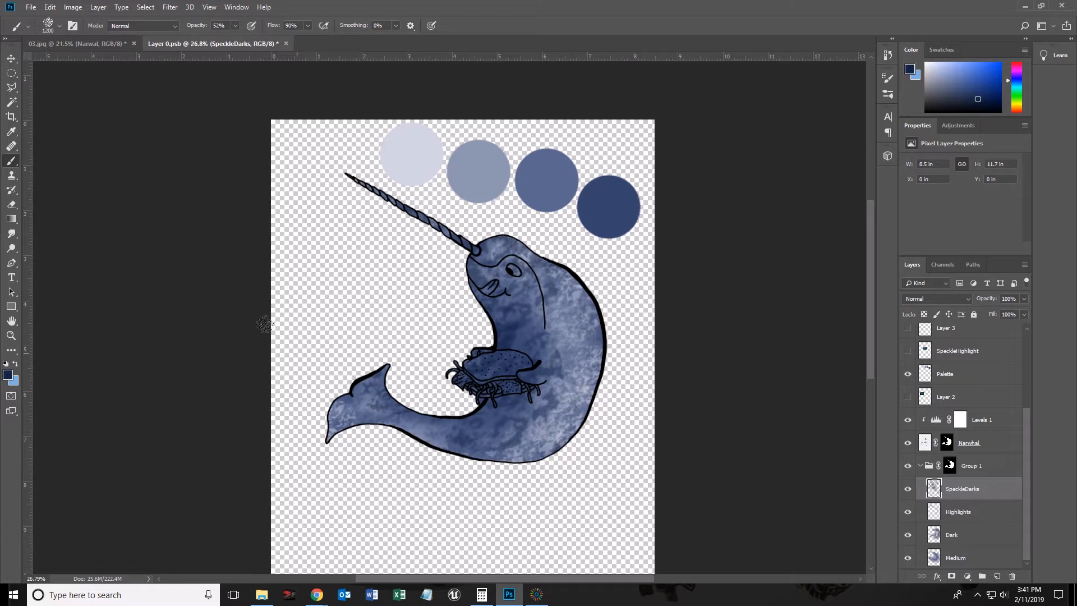
Fade the dark speckles along the narwhal's back and lower body with the 900 px eraser at 36% opacity
left_click(12, 204)
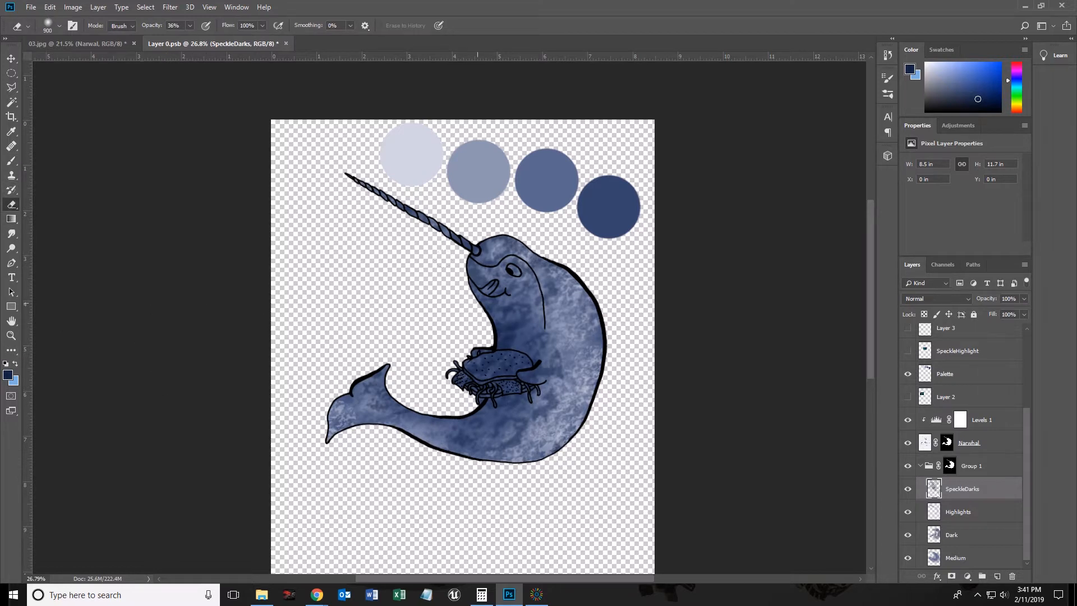
left_click_drag(540, 260, 551, 396)
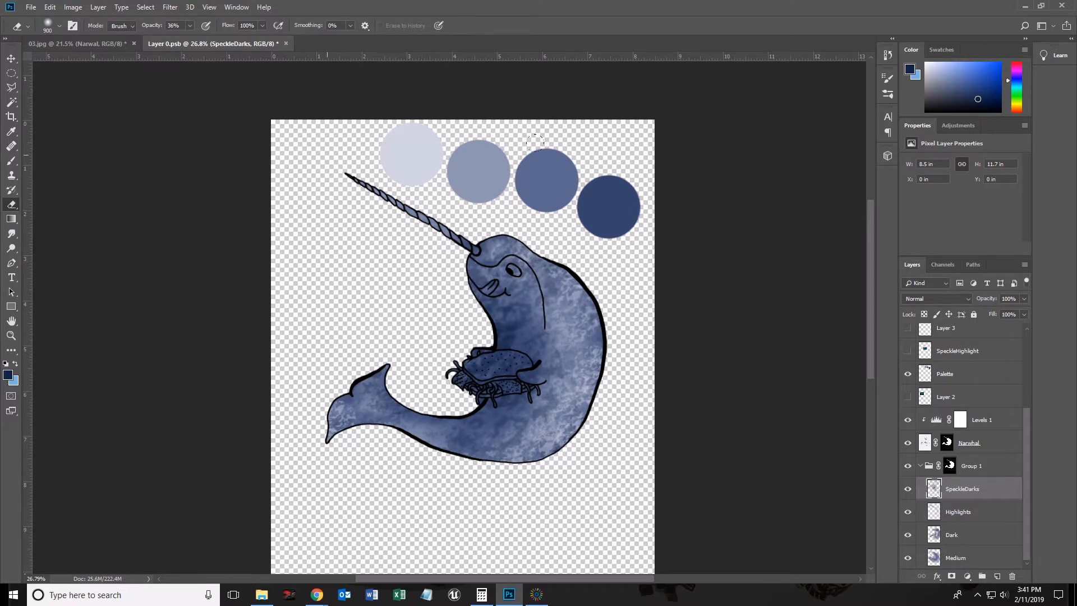
left_click_drag(603, 356, 340, 457)
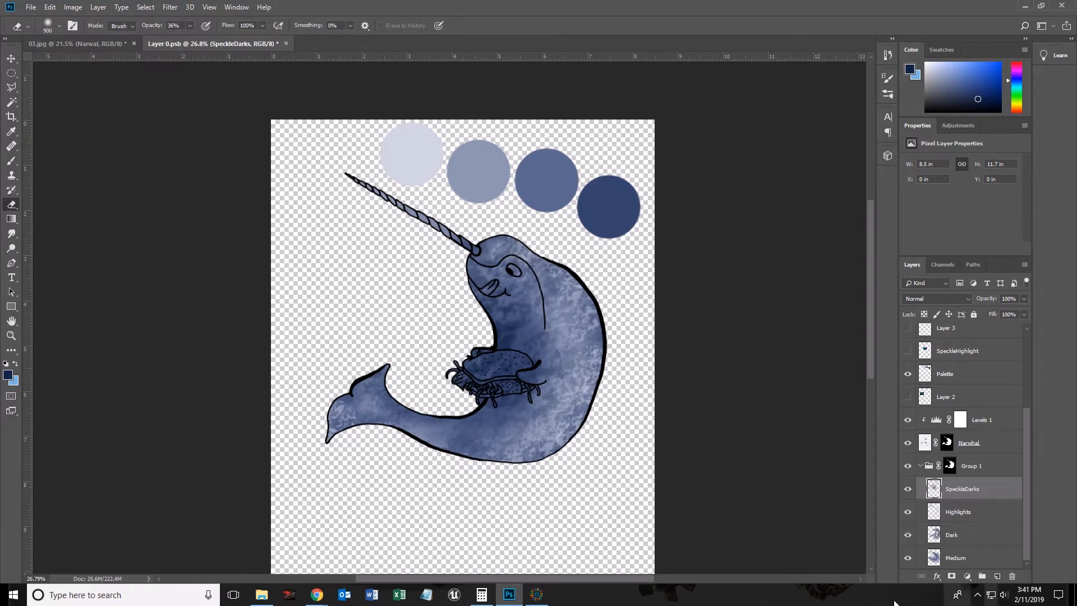
left_click(528, 598)
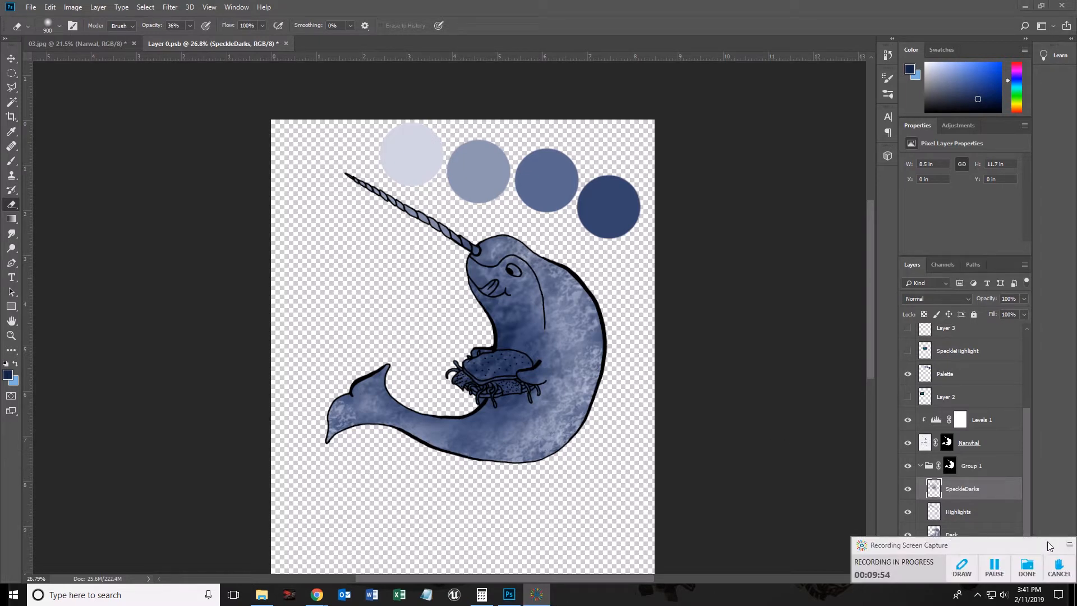
left_click(1069, 545)
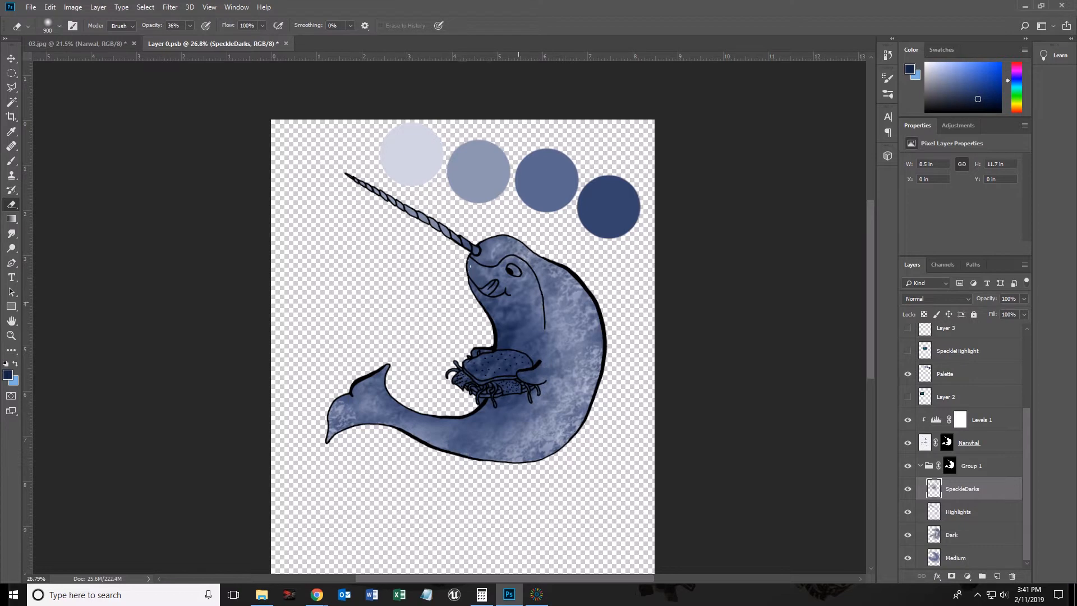
Make Highlights the active layer and switch the eraser to the hard round tip
left_click(989, 539)
left_click(981, 515)
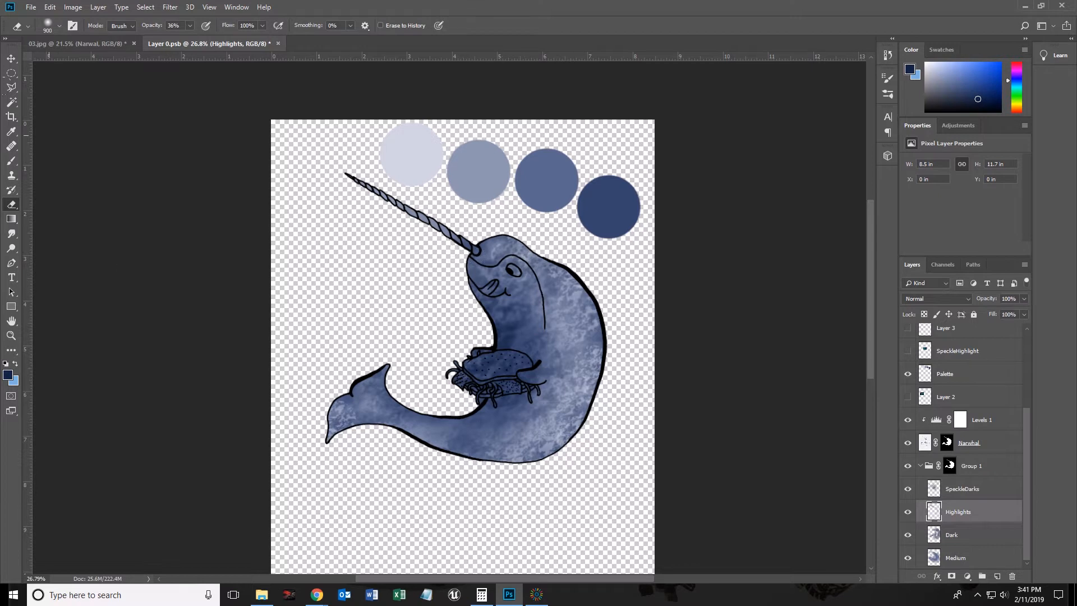
left_click(59, 26)
scroll(102, 149, "up", 5)
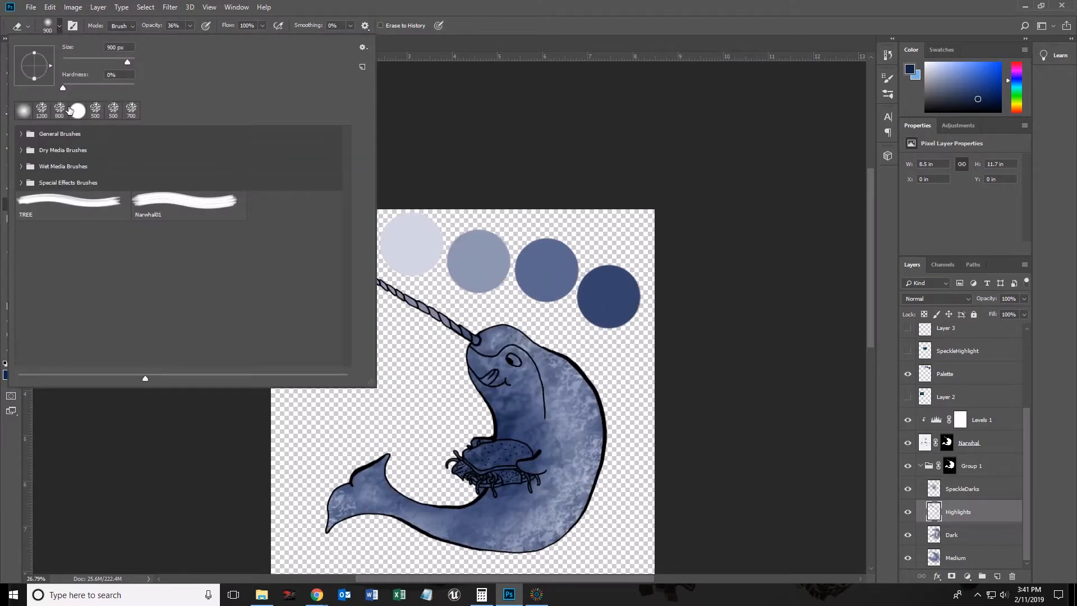
double_click(75, 110)
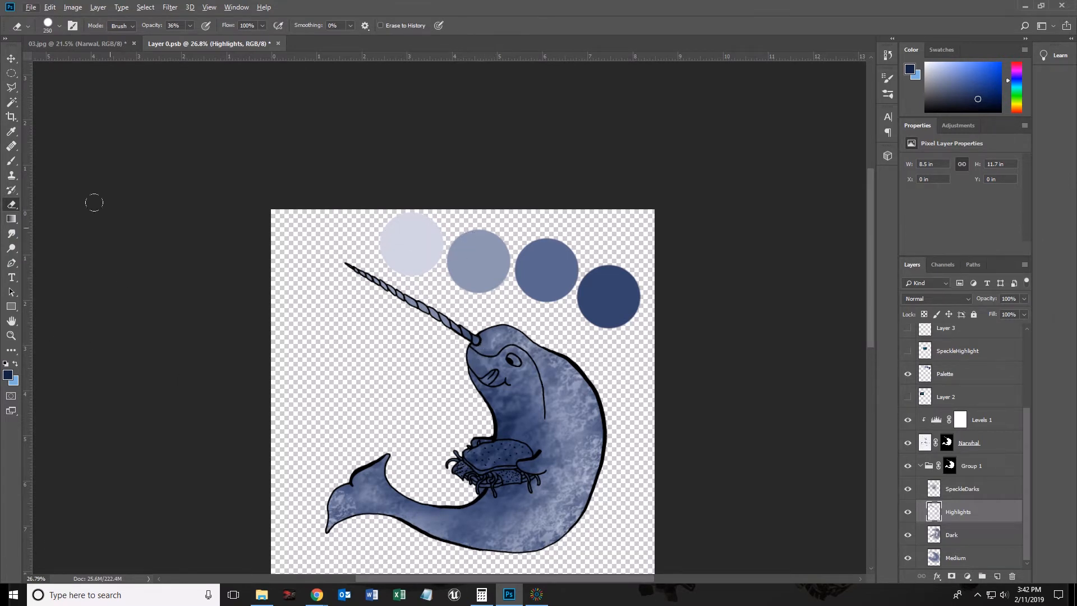
With a soft round brush of about 500 px, paint the lightest palette colour over the narwhal's face and chest on the Highlights layer
left_click(11, 163)
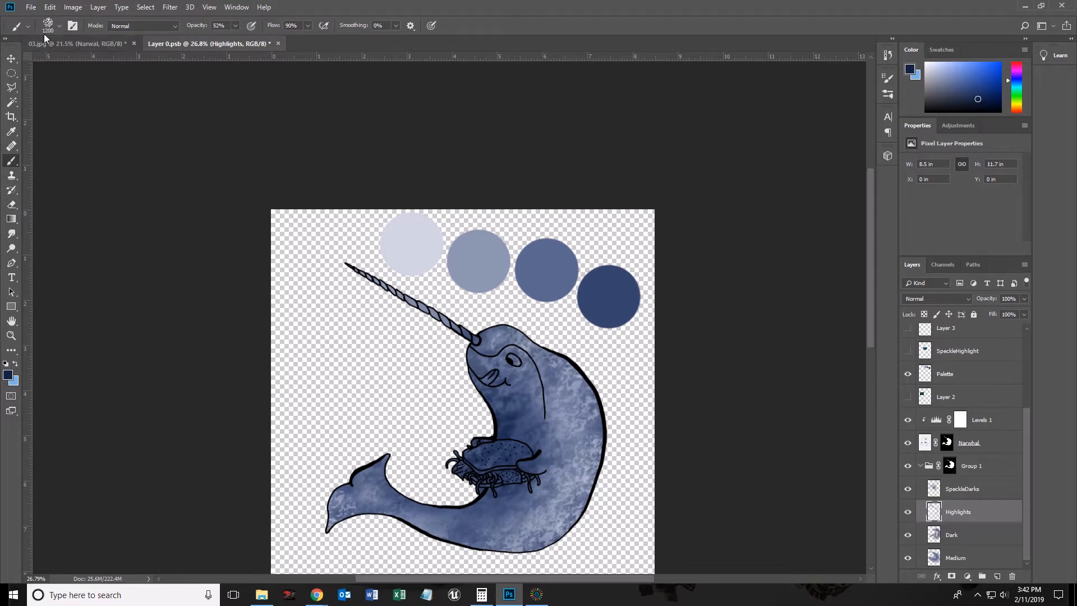
left_click(58, 27)
double_click(25, 115)
left_click(475, 255, "alt")
left_click(411, 242, "alt")
mouse_move(490, 355)
left_mouse_down()
mouse_move(519, 384)
mouse_move(470, 353)
mouse_move(497, 397)
mouse_move(487, 404)
left_mouse_up()
key("bracketleft")
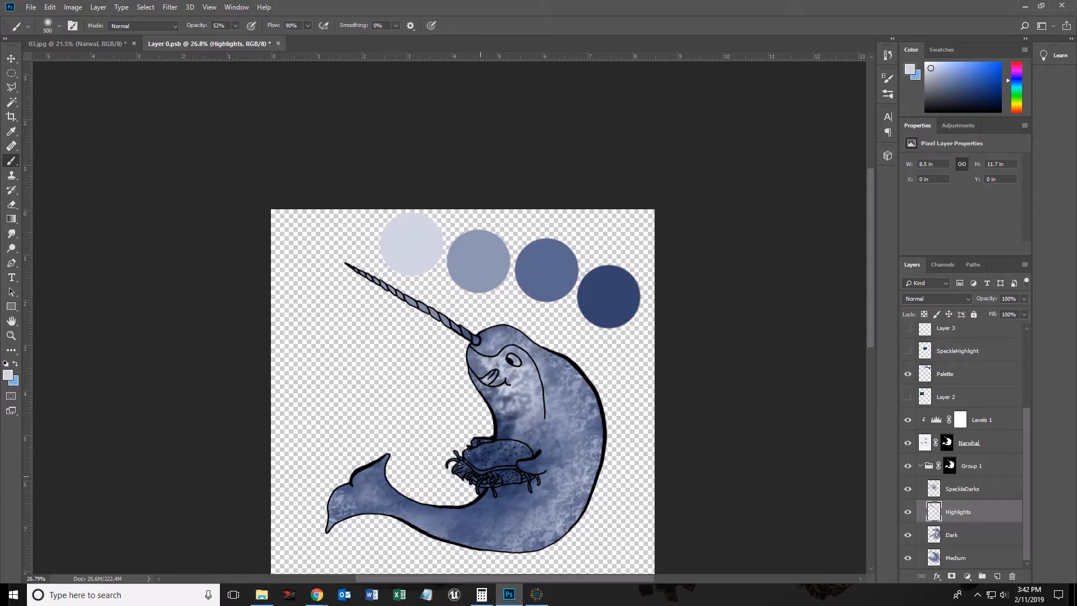
left_click_drag(494, 447, 613, 450)
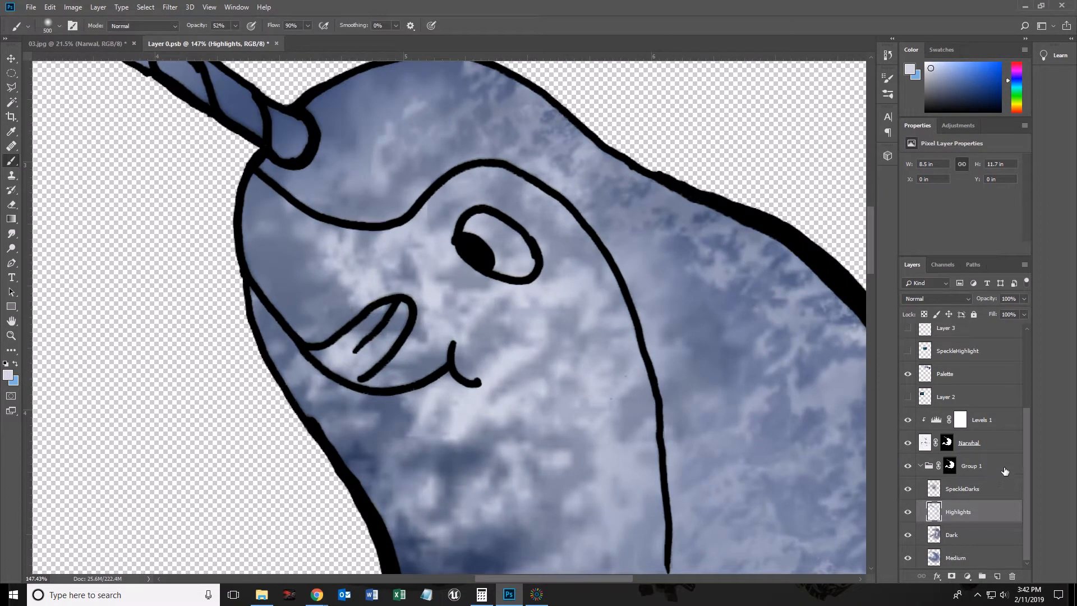
Add a new layer above SpeckleDarks and fill the eye with the lightest palette colour using a hard brush of about 49 px
left_click(992, 496)
left_click(996, 577)
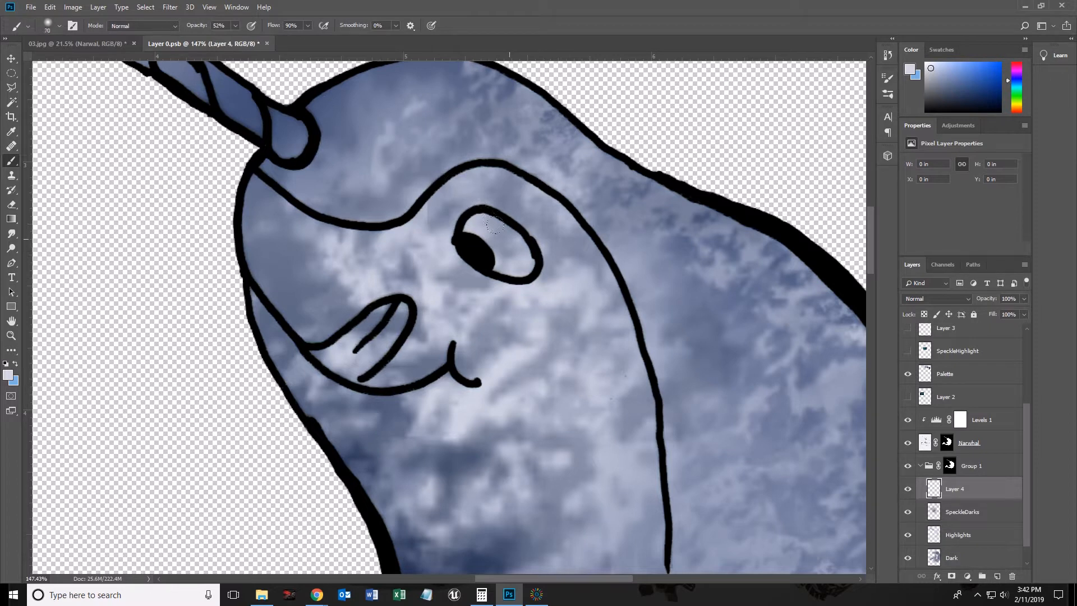
mouse_move(506, 240)
left_mouse_down()
mouse_move(416, 227)
mouse_move(540, 229)
mouse_move(441, 230)
mouse_move(437, 221)
left_mouse_up()
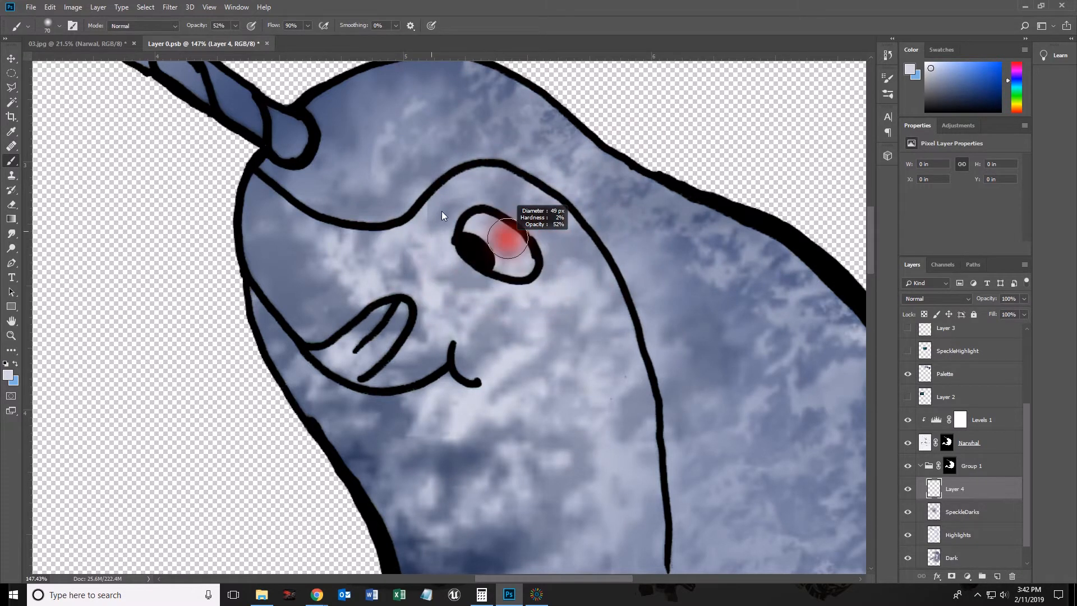
mouse_move(436, 61)
left_mouse_down()
mouse_move(484, 342)
mouse_move(472, 417)
left_mouse_up()
mouse_move(473, 236)
left_mouse_down()
mouse_move(497, 236)
mouse_move(519, 264)
mouse_move(493, 224)
left_mouse_up()
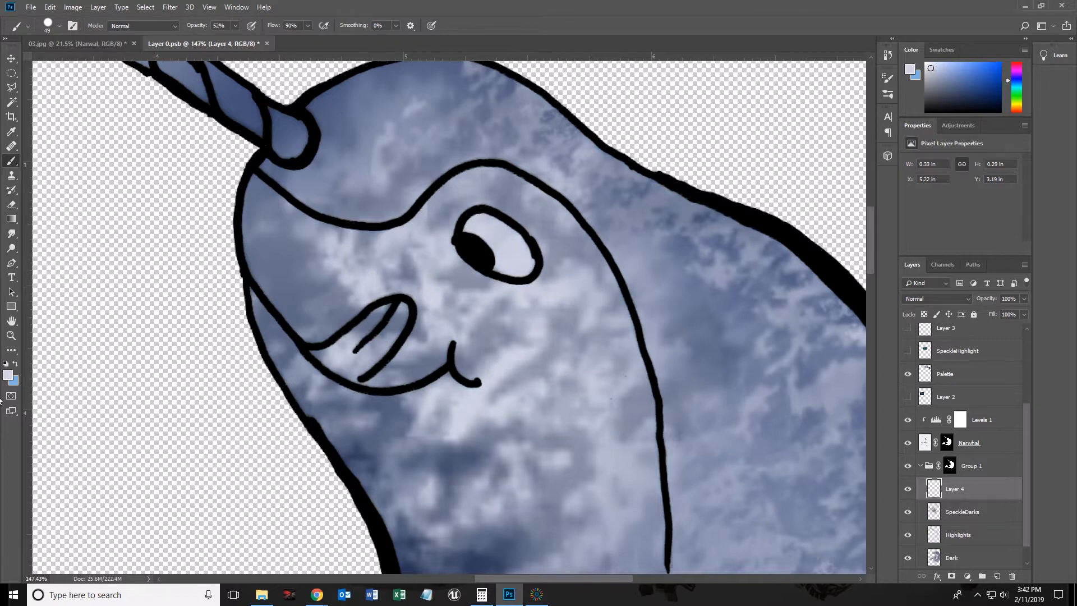
Change the brush colour to white #ffffff, raise the brush opacity to 100% and repaint the white of the eye
left_click(8, 374)
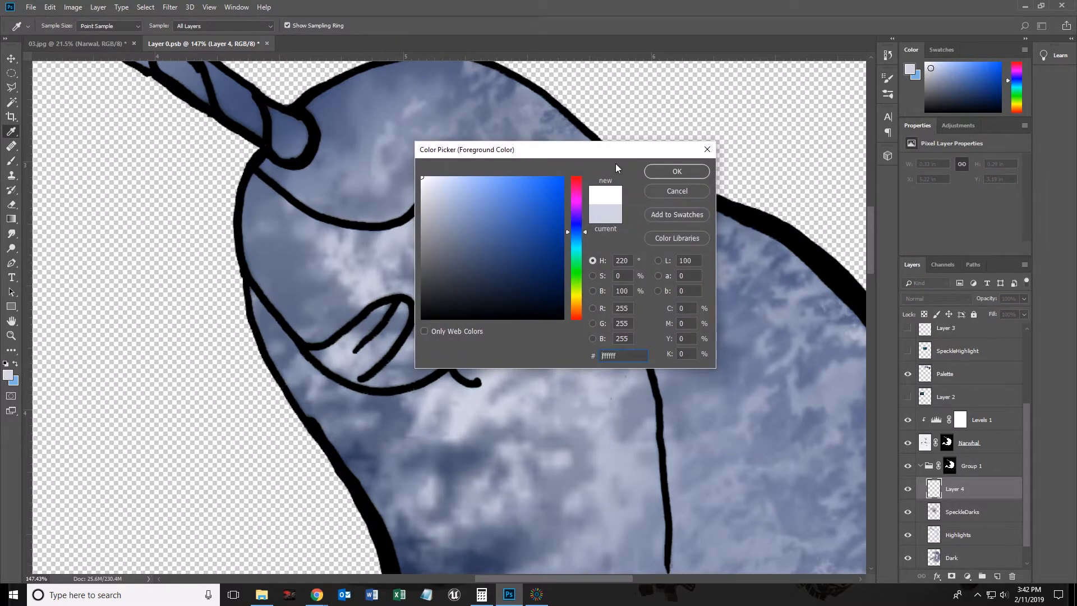
left_click(658, 176)
mouse_move(471, 222)
left_mouse_down()
mouse_move(503, 248)
mouse_move(489, 231)
left_mouse_up()
left_click(235, 26)
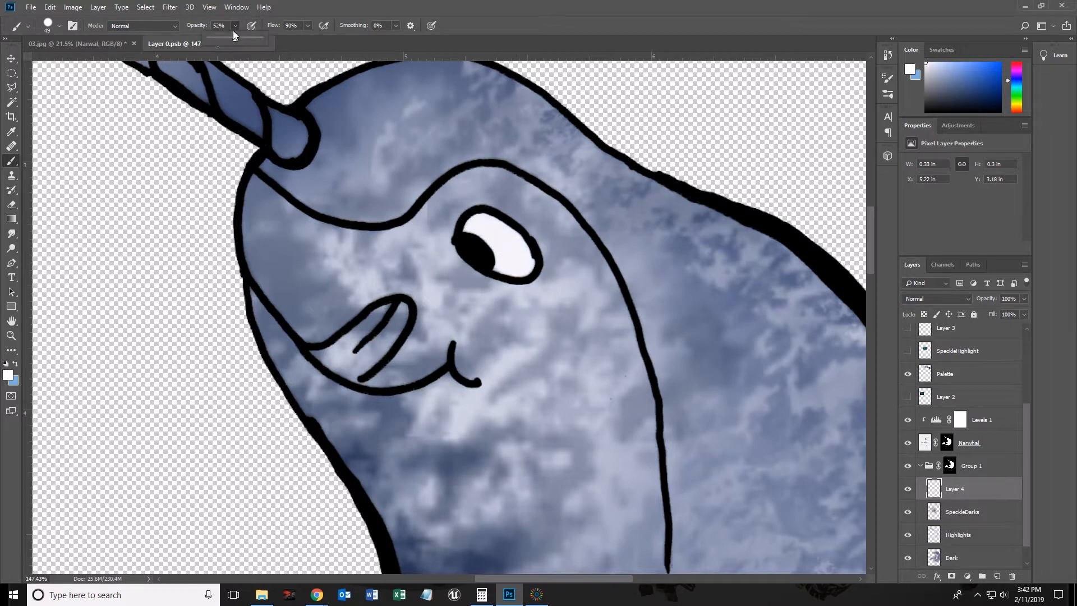
left_click_drag(245, 43, 330, 164)
left_click_drag(473, 220, 500, 247)
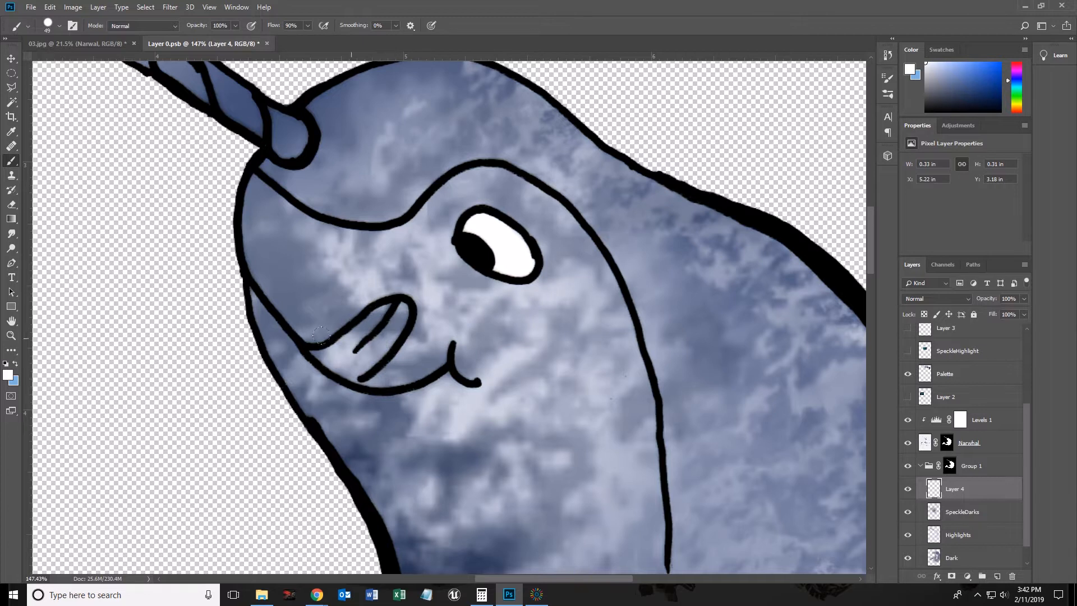
Try filling the narwhal's tongue with a bright, fully saturated red
left_click(8, 375)
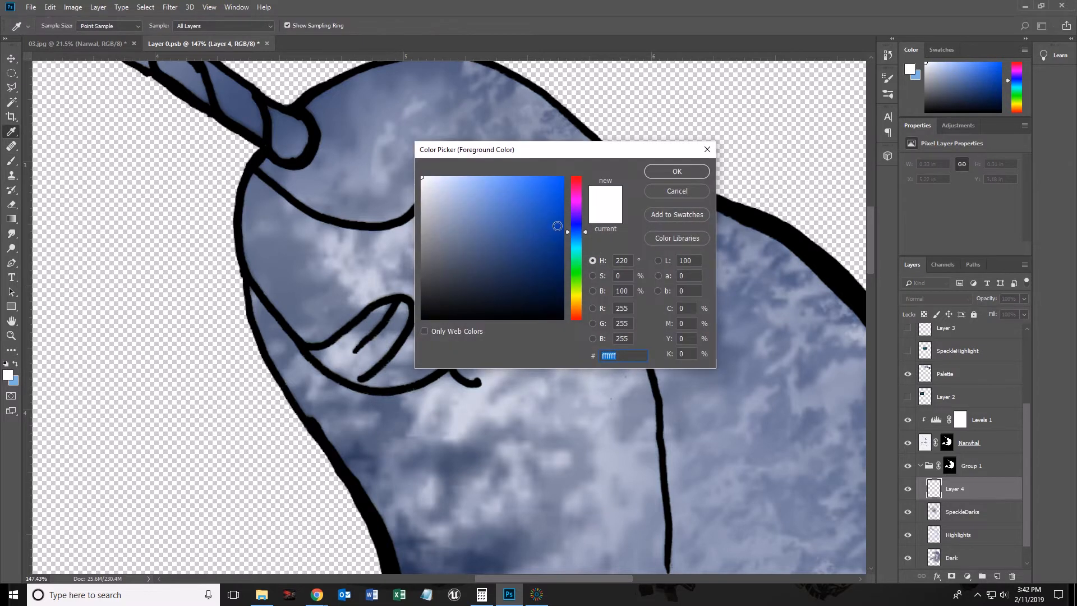
left_click(577, 191)
left_click(551, 202)
left_click_drag(577, 191, 577, 176)
left_click(558, 184)
left_click(678, 171)
key("b")
mouse_move(403, 308)
left_mouse_down()
mouse_move(339, 360)
mouse_move(318, 346)
left_mouse_up()
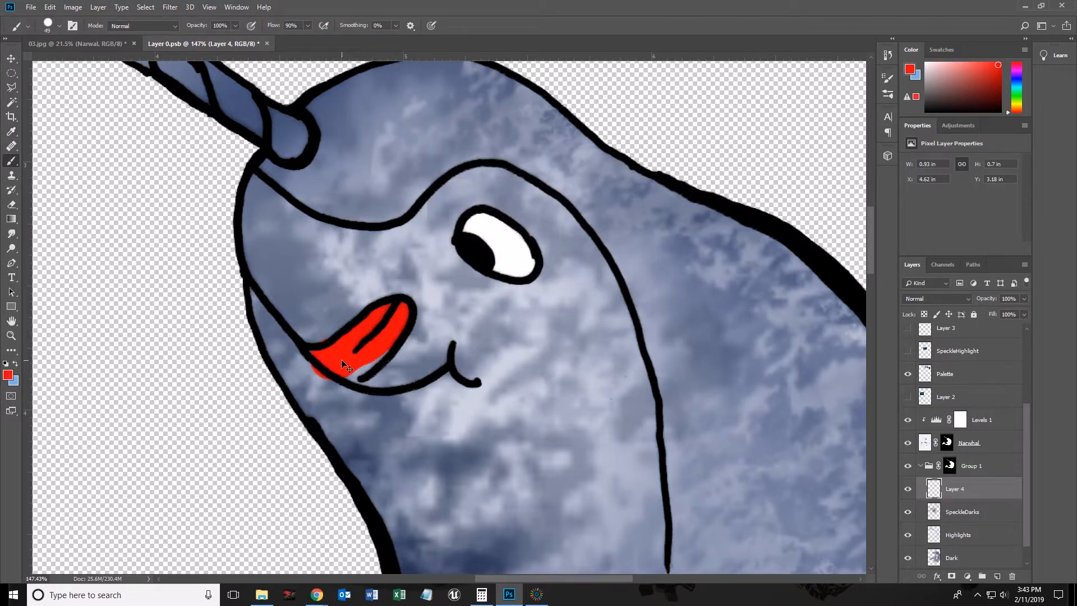
key("ctrl+z")
Choose a muted red and fill the narwhal's tongue, shrinking the brush to 9 px for the edges
left_click(7, 376)
left_click_drag(524, 208, 525, 217)
left_click(649, 172)
key("b")
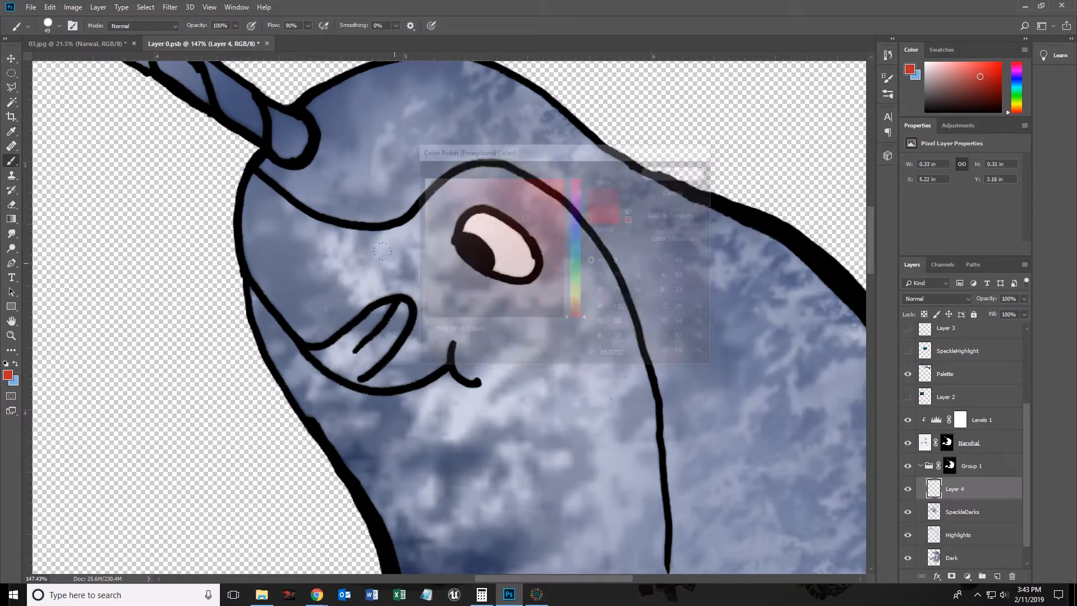
mouse_move(394, 307)
left_mouse_down()
mouse_move(351, 362)
mouse_move(328, 357)
mouse_move(388, 311)
mouse_move(351, 357)
mouse_move(353, 343)
mouse_move(315, 356)
mouse_move(361, 385)
left_mouse_up()
key("bracketleft")
key("bracketleft")
key("bracketleft")
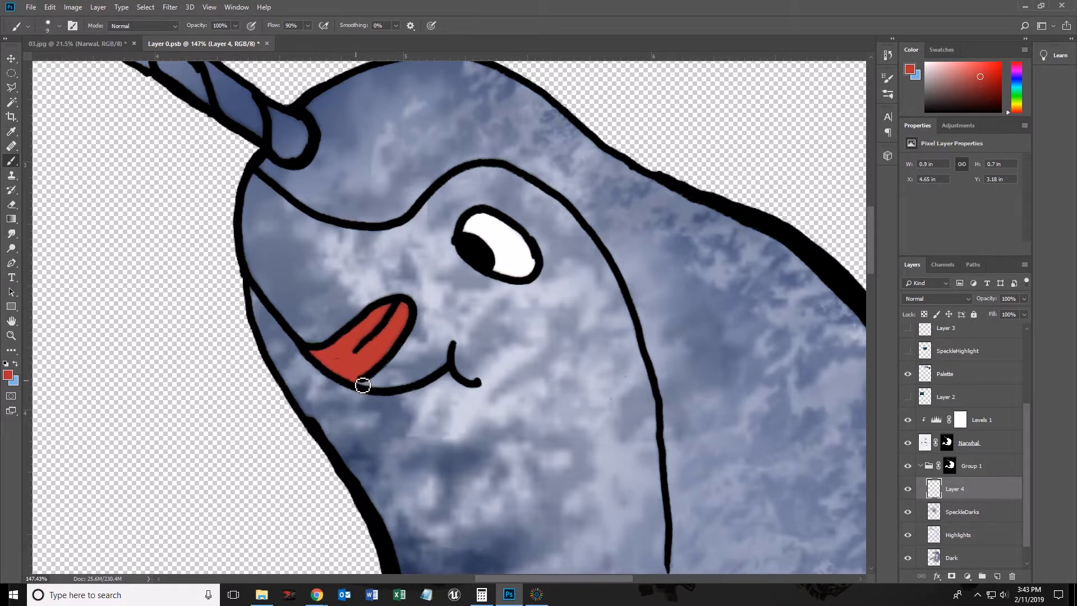
Set the brush colour to white #ffffff, enlarge the brush to about 100 px and fill the sandwich's bun and fillings
key("z")
mouse_move(502, 391)
left_mouse_down()
mouse_move(416, 392)
mouse_move(493, 382)
left_mouse_up()
key("b")
scroll(444, 371, "down", 3)
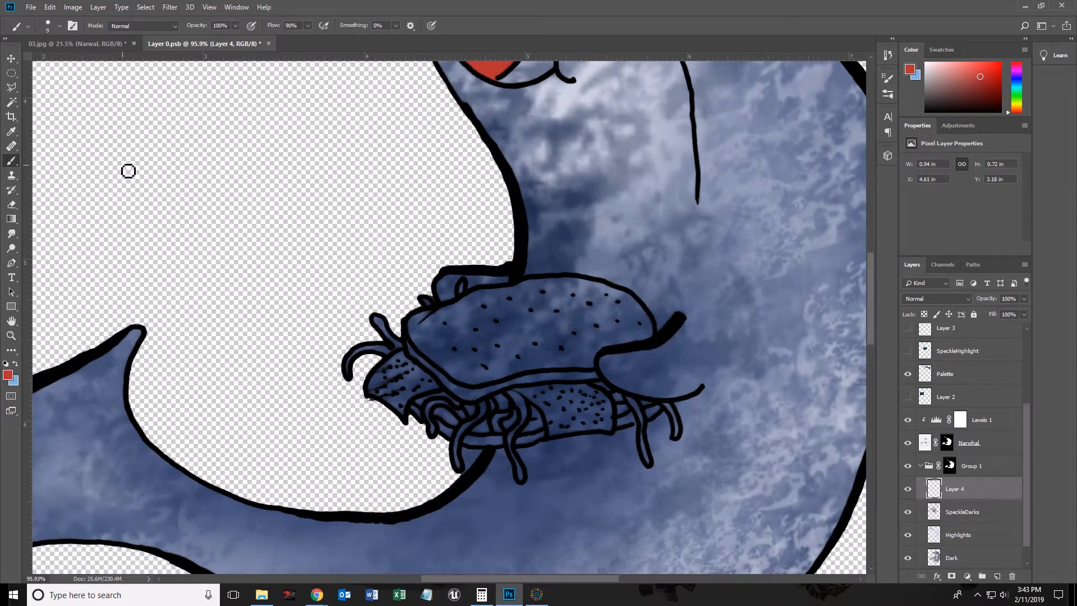
left_click(8, 375)
left_click_drag(475, 280, 350, 125)
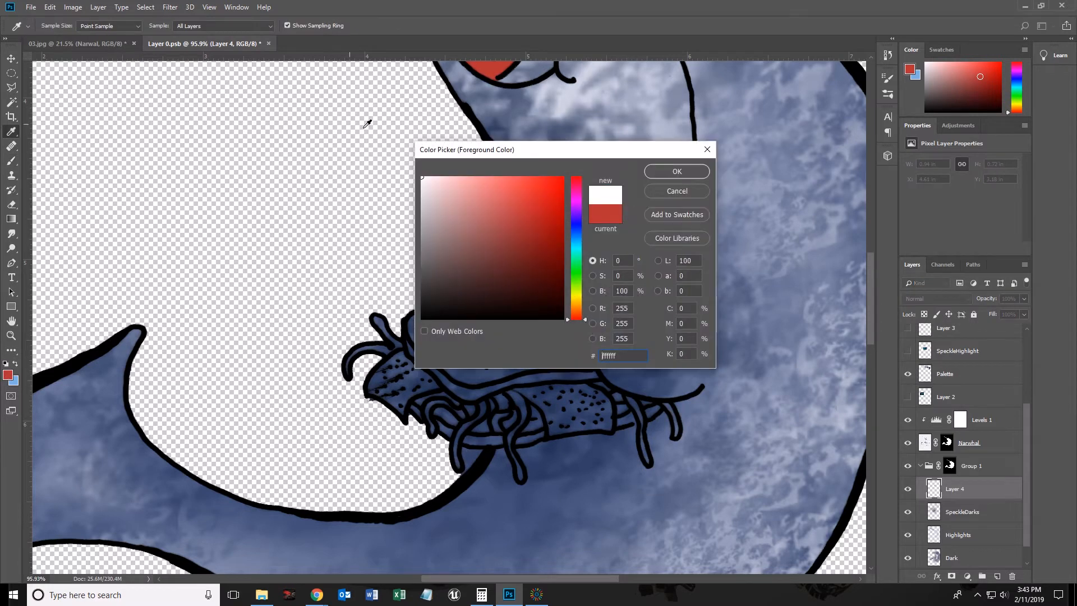
left_click(665, 173)
key("bracketright")
key("bracketright")
key("bracketright")
key("bracketright")
mouse_move(565, 331)
left_mouse_down()
mouse_move(526, 317)
mouse_move(602, 297)
mouse_move(532, 286)
mouse_move(472, 297)
mouse_move(414, 322)
mouse_move(377, 388)
mouse_move(398, 397)
mouse_move(411, 375)
mouse_move(458, 377)
mouse_move(408, 390)
mouse_move(440, 415)
mouse_move(426, 439)
mouse_move(451, 390)
mouse_move(462, 454)
mouse_move(448, 450)
mouse_move(441, 394)
mouse_move(449, 427)
mouse_move(438, 436)
mouse_move(648, 410)
mouse_move(633, 412)
mouse_move(576, 367)
mouse_move(591, 394)
mouse_move(558, 386)
mouse_move(575, 423)
mouse_move(519, 395)
mouse_move(505, 386)
mouse_move(522, 383)
mouse_move(456, 318)
mouse_move(506, 333)
mouse_move(490, 317)
mouse_move(394, 344)
mouse_move(499, 303)
mouse_move(599, 302)
left_mouse_up()
key("bracketleft")
key("bracketright")
key("bracketright")
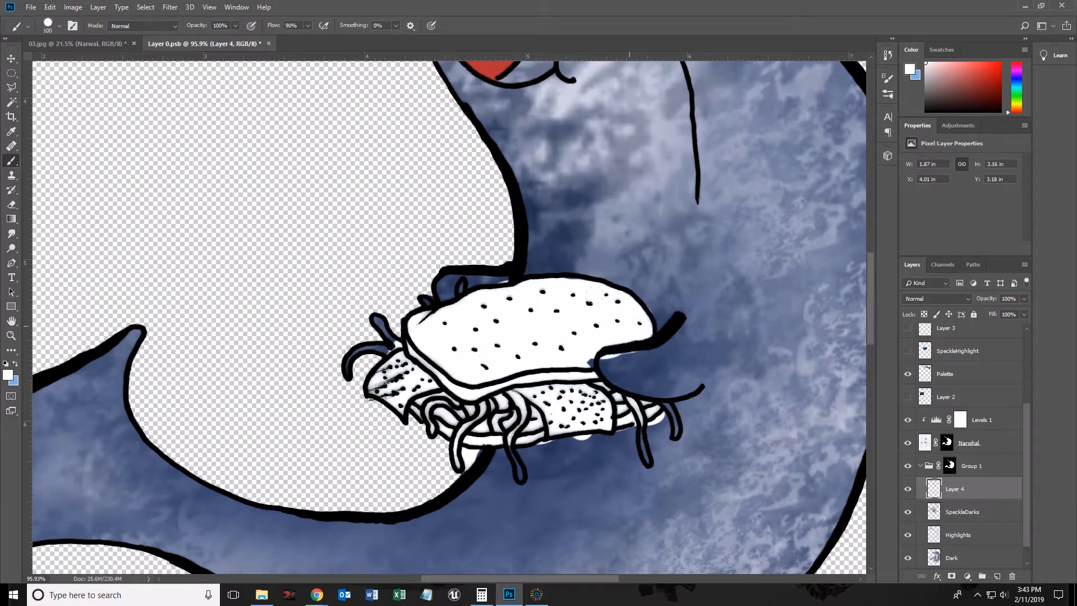
Paint white over the strands hanging out at the sandwich's far end and along its underside
mouse_move(488, 287)
left_mouse_down()
mouse_move(395, 322)
mouse_move(332, 320)
left_mouse_up()
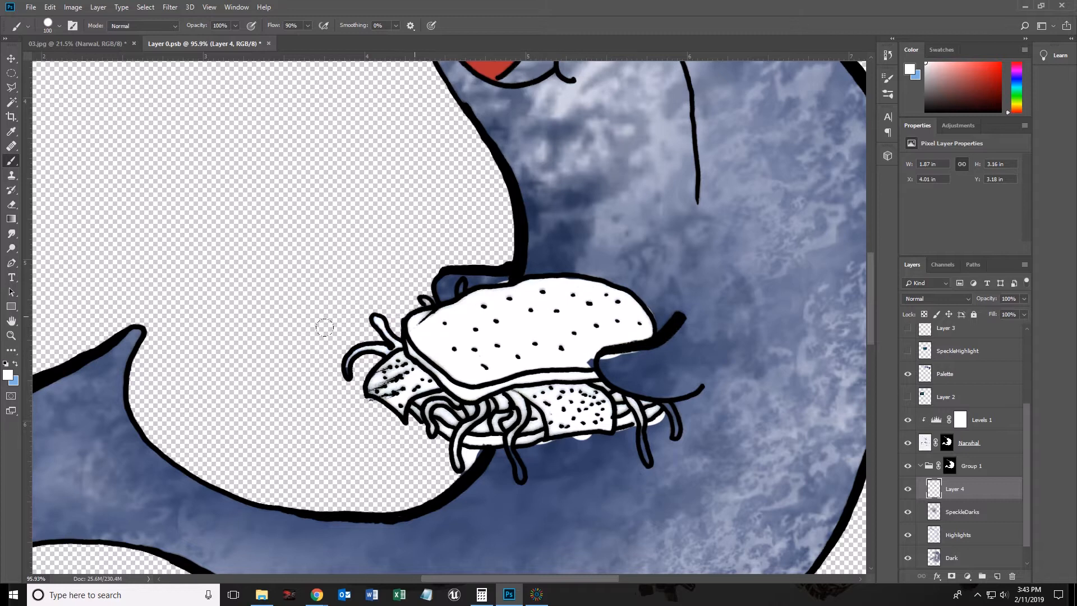
left_click_drag(520, 470, 523, 473)
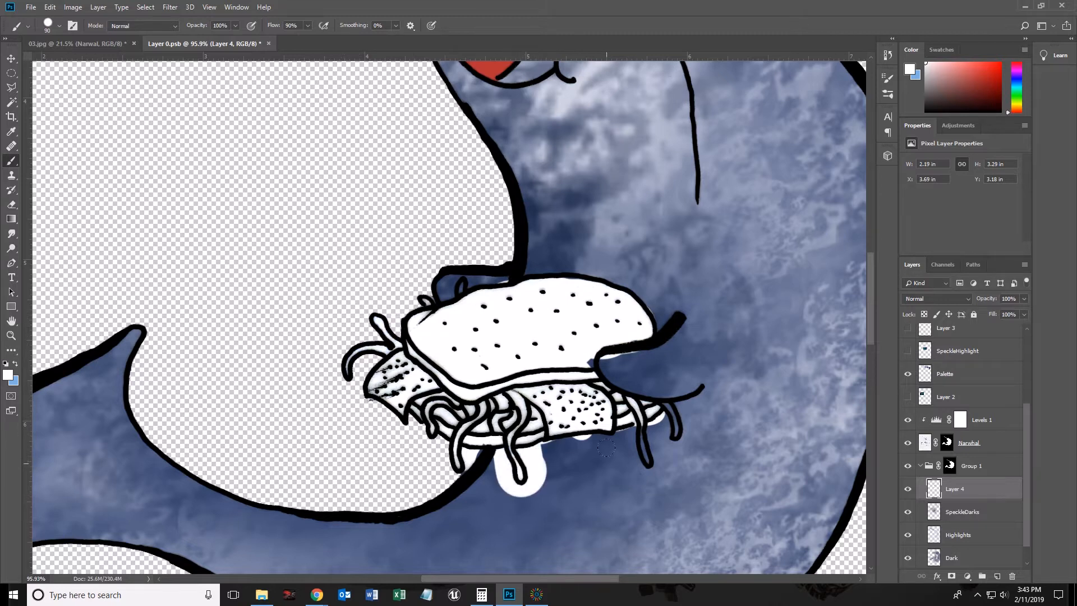
left_click_drag(645, 448, 655, 458)
left_click_drag(670, 421, 678, 427)
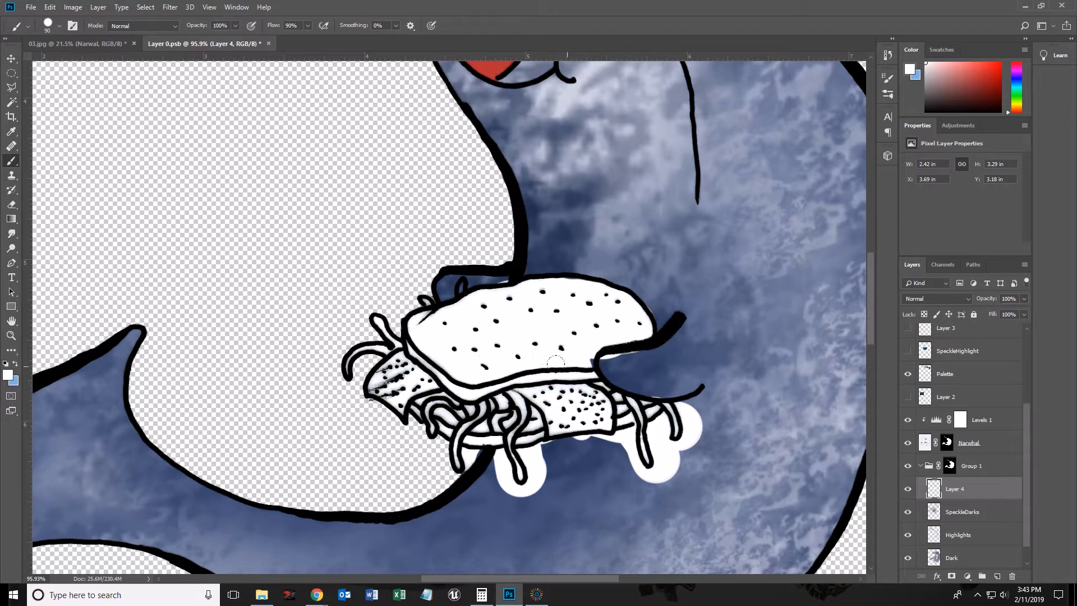
Raise the eraser opacity to 100% and erase the white overspill along the underside of the sandwich
left_click(11, 205)
key("bracketleft")
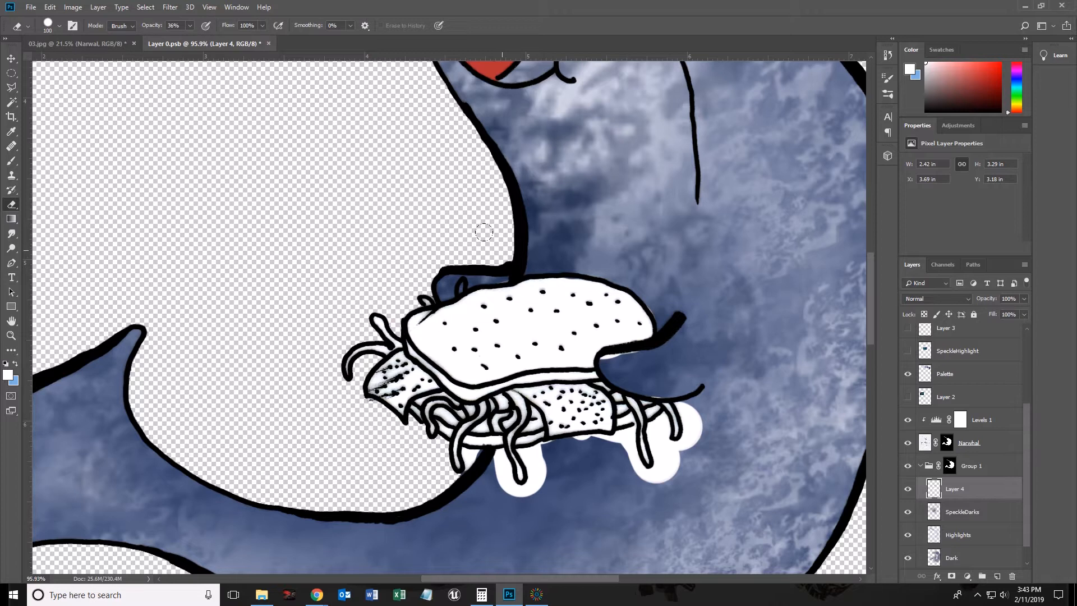
left_click(190, 26)
left_click_drag(194, 39, 247, 43)
left_click(485, 236)
mouse_move(482, 454)
left_mouse_down()
mouse_move(507, 491)
mouse_move(524, 490)
mouse_move(539, 453)
mouse_move(526, 452)
mouse_move(638, 433)
mouse_move(620, 445)
mouse_move(633, 435)
mouse_move(634, 476)
mouse_move(625, 446)
mouse_move(642, 478)
mouse_move(659, 484)
mouse_move(689, 437)
mouse_move(683, 403)
mouse_move(697, 440)
mouse_move(689, 469)
mouse_move(668, 483)
mouse_move(667, 419)
mouse_move(655, 432)
mouse_move(661, 465)
mouse_move(654, 429)
mouse_move(660, 478)
mouse_move(650, 477)
mouse_move(641, 443)
mouse_move(668, 427)
mouse_move(641, 402)
left_mouse_up()
Adjust the eraser size and clean the white overspill off the flipper and the bun edge beside it
key("bracketleft")
key("bracketleft")
key("bracketleft")
key("bracketright")
key("bracketright")
key("bracketright")
key("bracketleft")
key("bracketleft")
key("bracketleft")
key("bracketright")
key("bracketright")
key("bracketright")
key("bracketright")
mouse_move(616, 367)
left_mouse_down()
mouse_move(667, 348)
mouse_move(648, 306)
left_mouse_up()
Reduce the eraser to 20 px and remove the remaining white around the strands hanging below the sandwich
key("bracketleft")
key("bracketleft")
key("bracketleft")
mouse_move(470, 456)
left_mouse_down()
mouse_move(472, 476)
mouse_move(476, 453)
mouse_move(502, 457)
mouse_move(511, 474)
left_mouse_up()
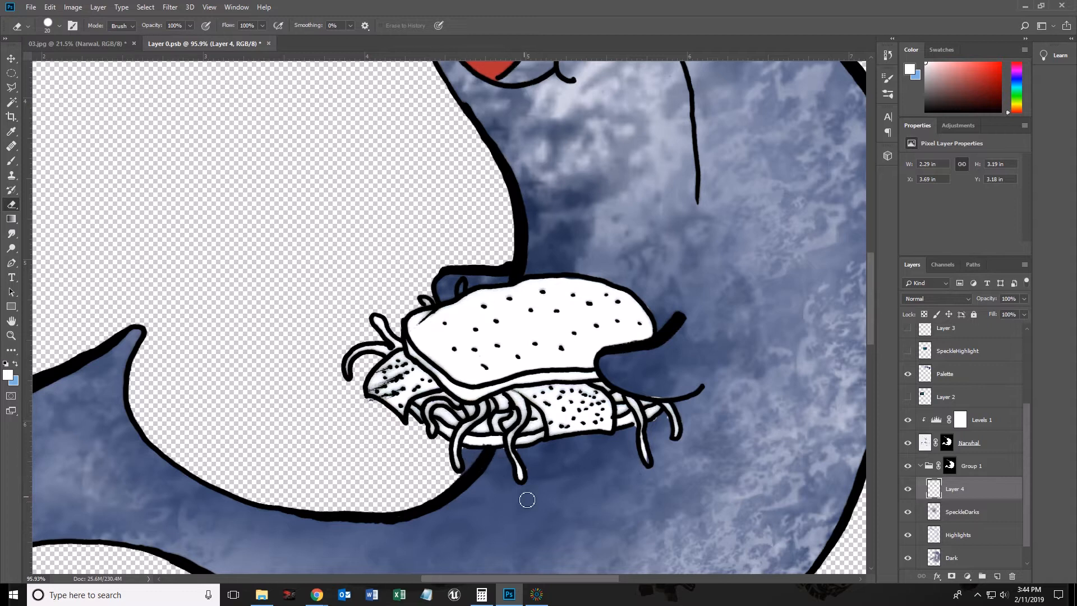
Hide the Palette layer, then close Layer 0.psb and save its changes
scroll(562, 515, "down", 5)
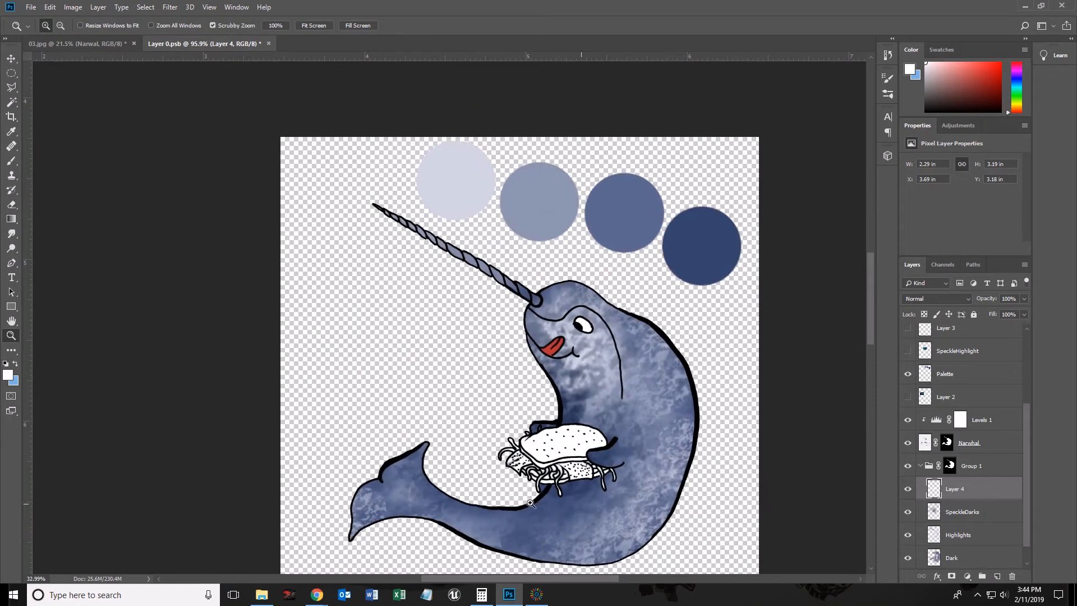
scroll(918, 361, "up", 3)
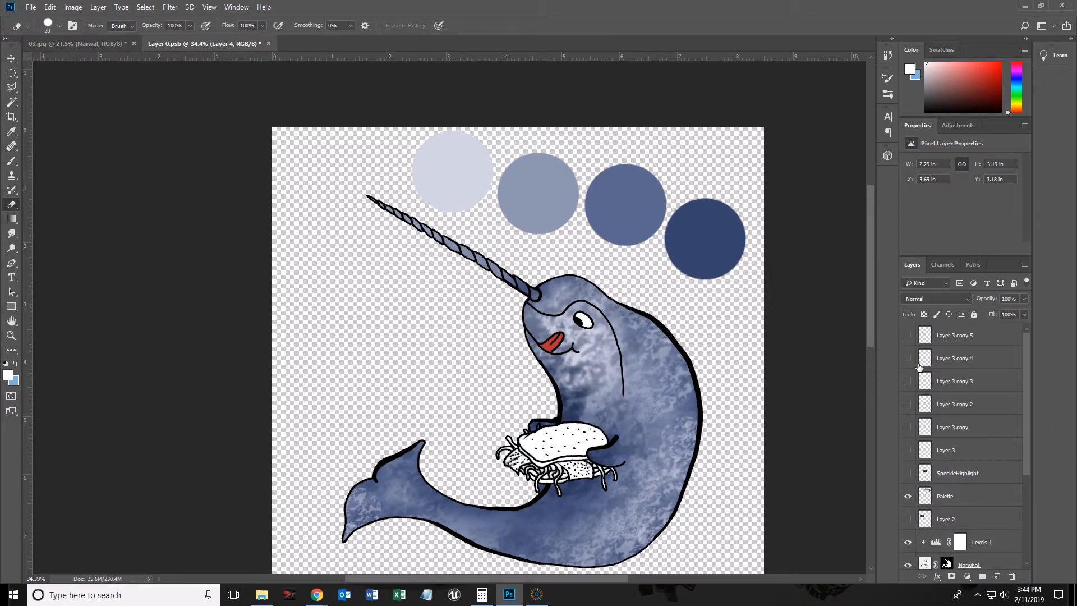
scroll(952, 466, "down", 3)
left_click(910, 382)
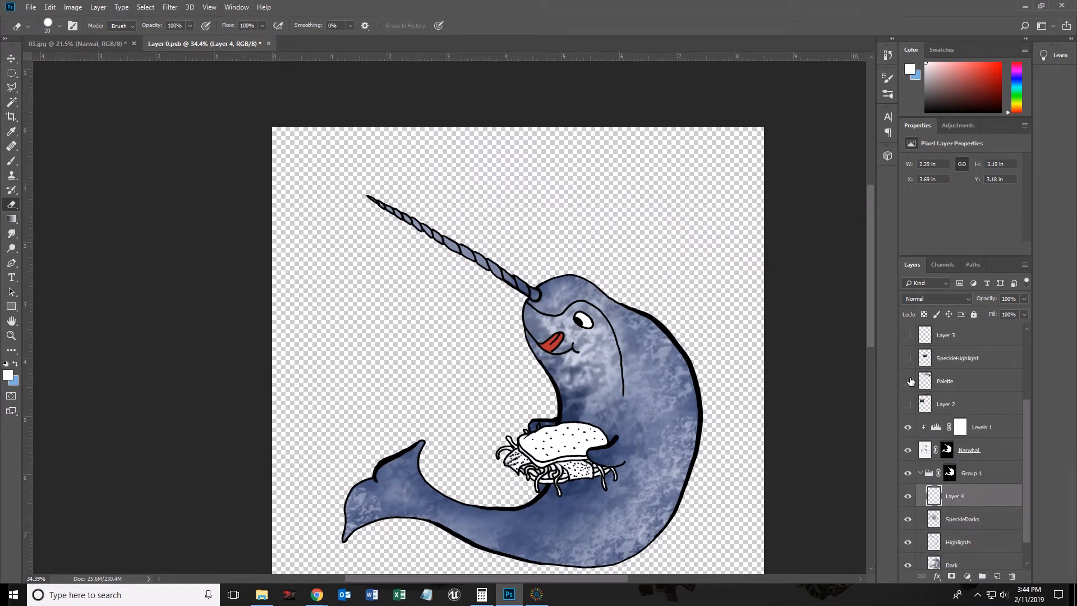
scroll(910, 383, "up", 3)
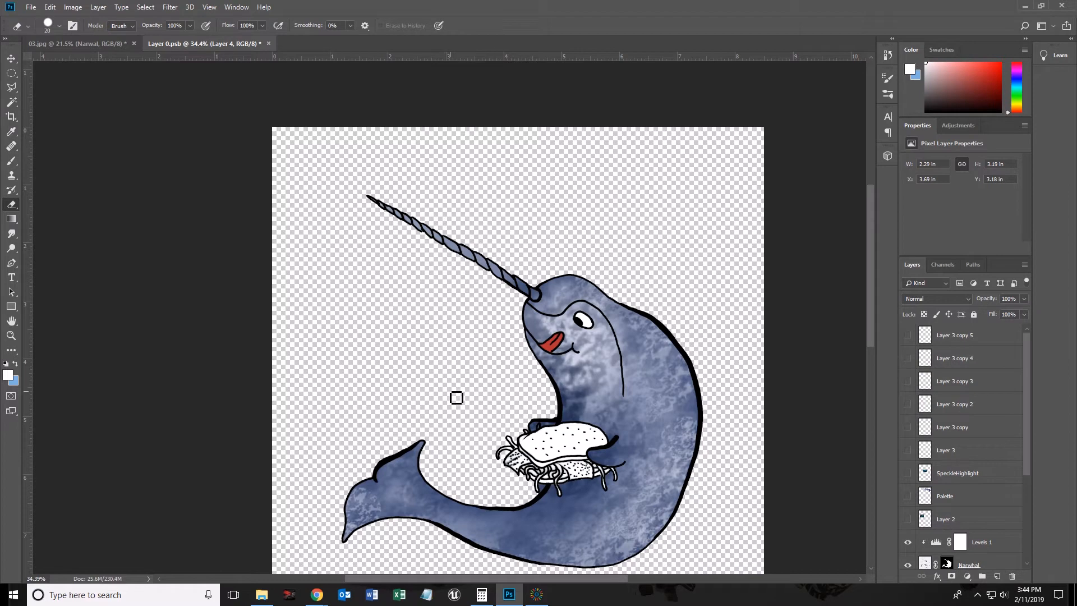
scroll(456, 398, "down", 5)
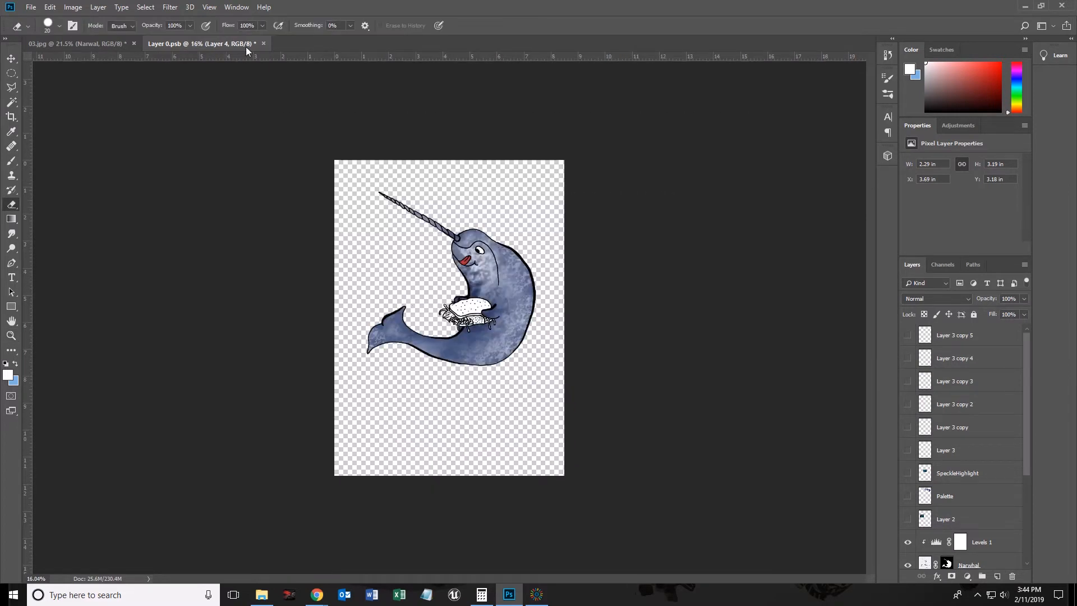
left_click(263, 44)
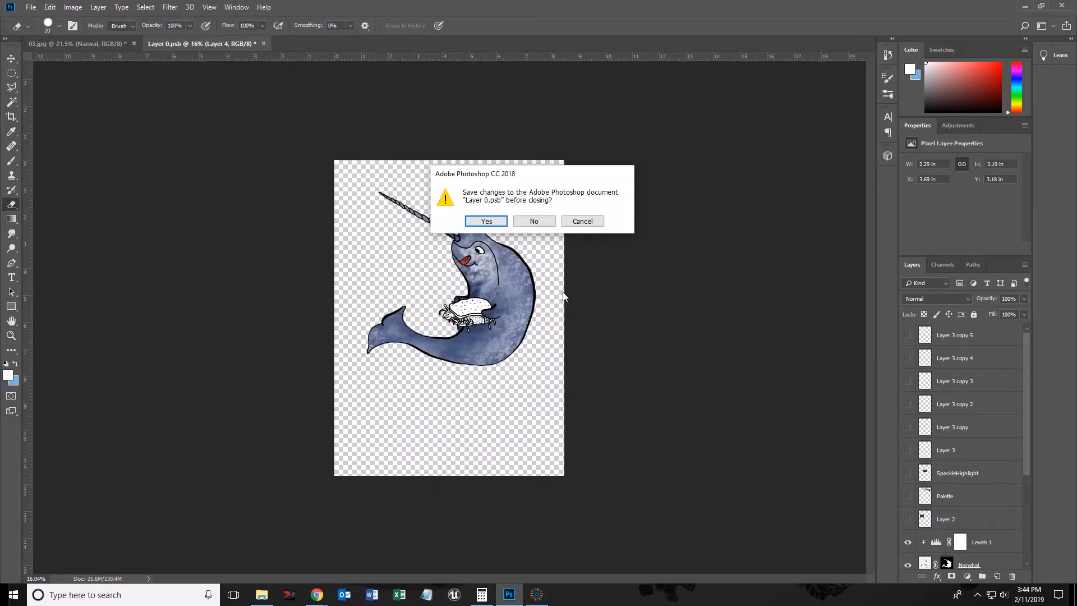
left_click(485, 222)
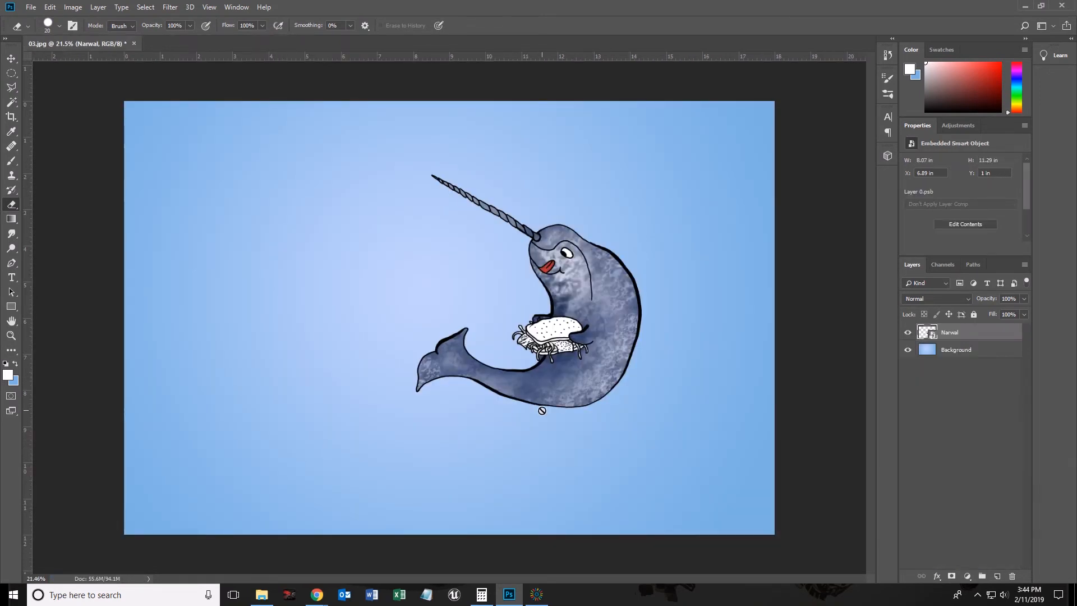
Move the narwhal in 03.jpg closer to the centre of the background, to about X 5.5 in, Y 1.2 in
left_click(11, 58)
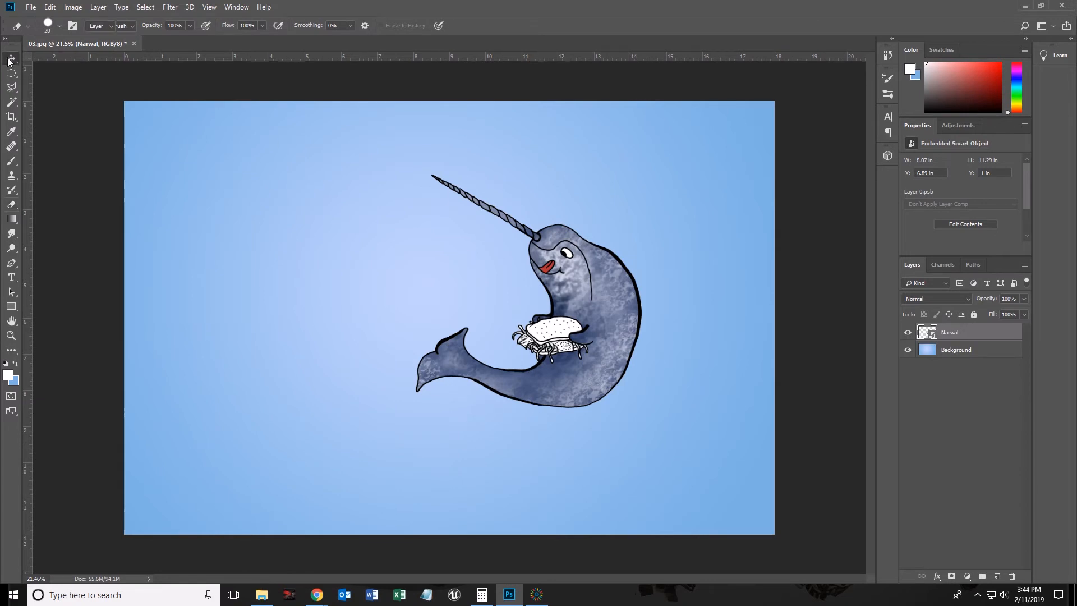
mouse_move(544, 280)
left_mouse_down()
mouse_move(492, 303)
mouse_move(528, 318)
mouse_move(553, 308)
left_mouse_up()
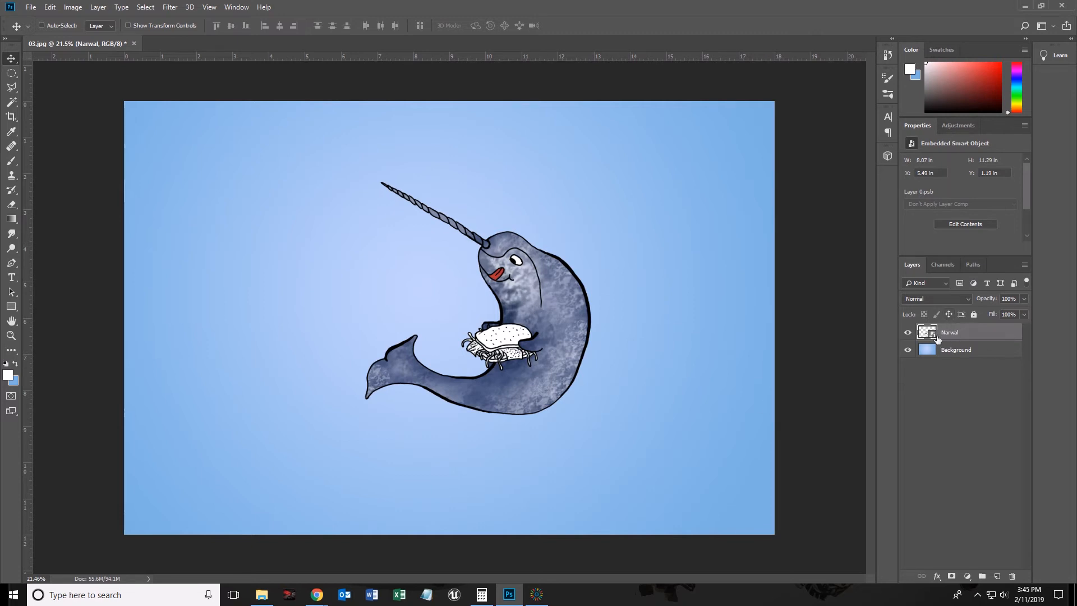
Add a Hue/Saturation adjustment layer above the narwhal in 03.jpg and clip it to the narwhal layer
mouse_move(628, 300)
left_mouse_down()
mouse_move(641, 301)
mouse_move(628, 301)
left_mouse_up()
left_click(958, 128)
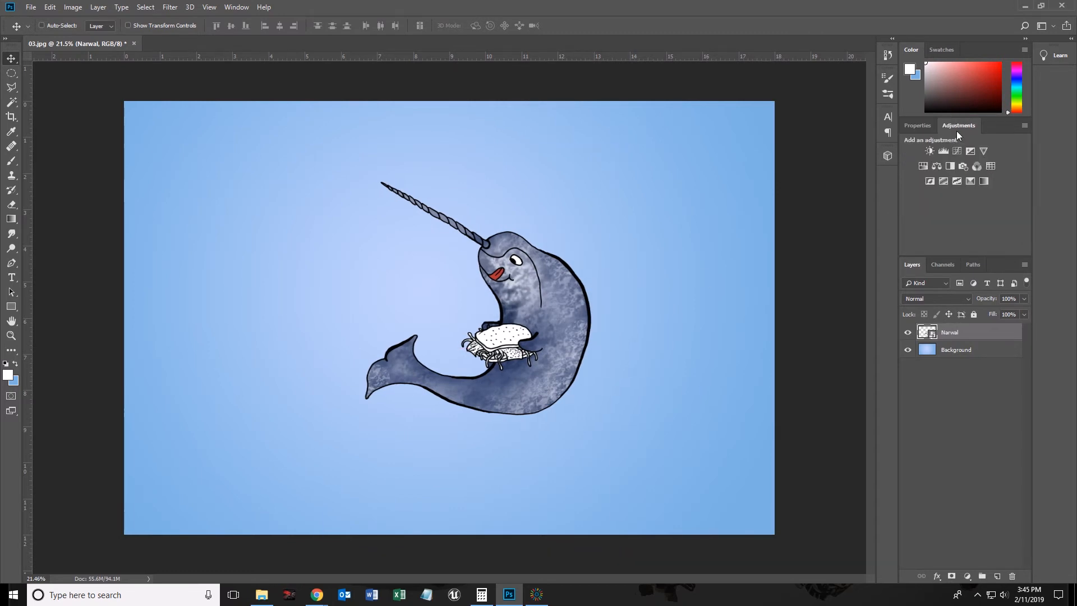
left_click(924, 167)
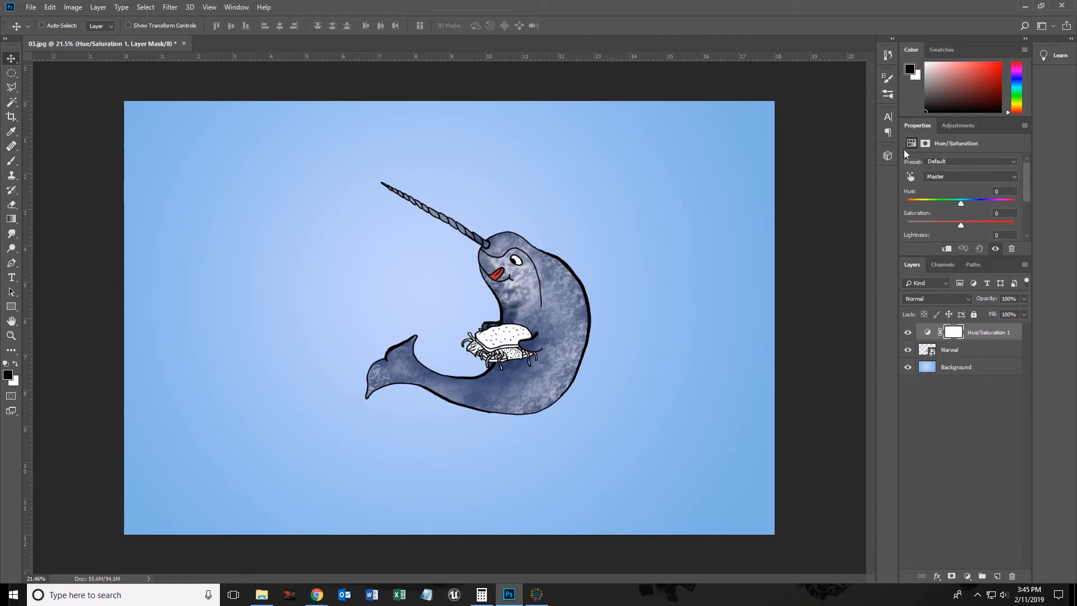
left_click(948, 250)
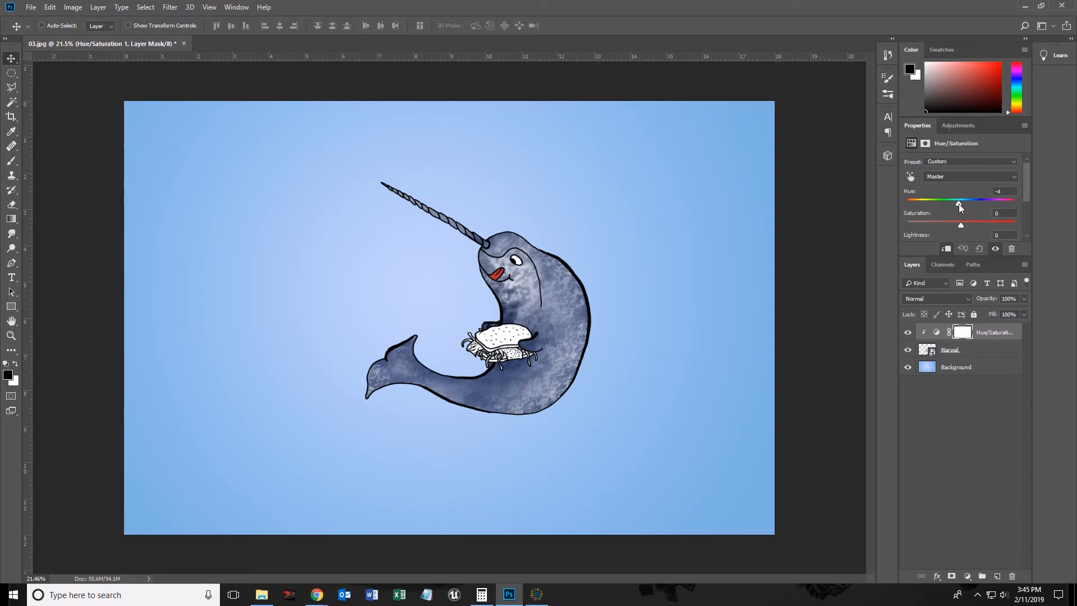
Set the clipped adjustment to Hue +11, Saturation +20 and Lightness +8, and hide the adjustment layer
left_click_drag(970, 201, 915, 205)
left_click_drag(950, 202, 945, 225)
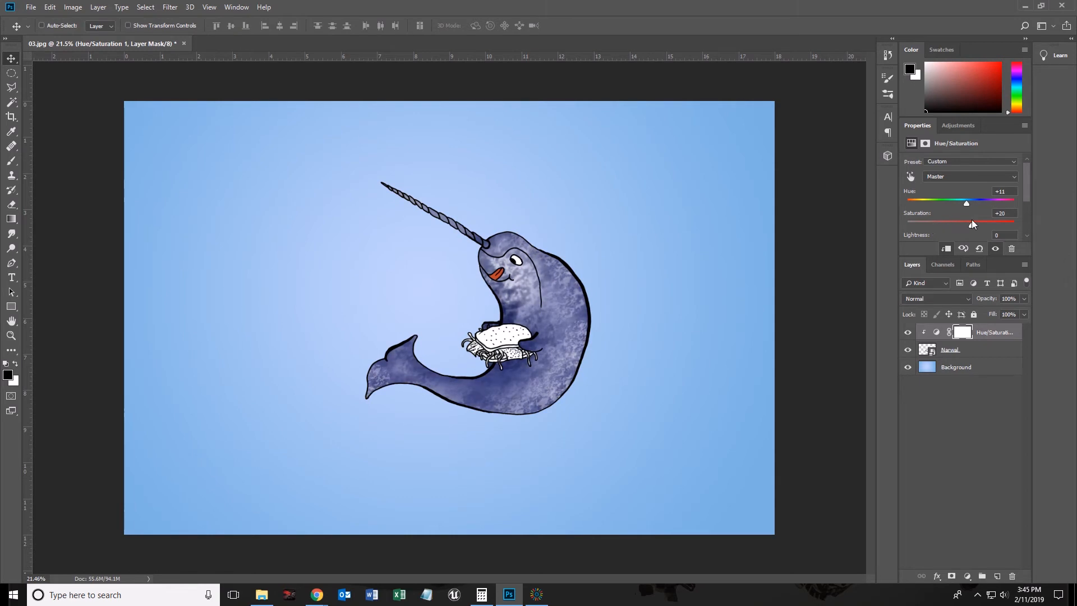
scroll(965, 218, "down", 2)
left_click_drag(961, 213, 965, 206)
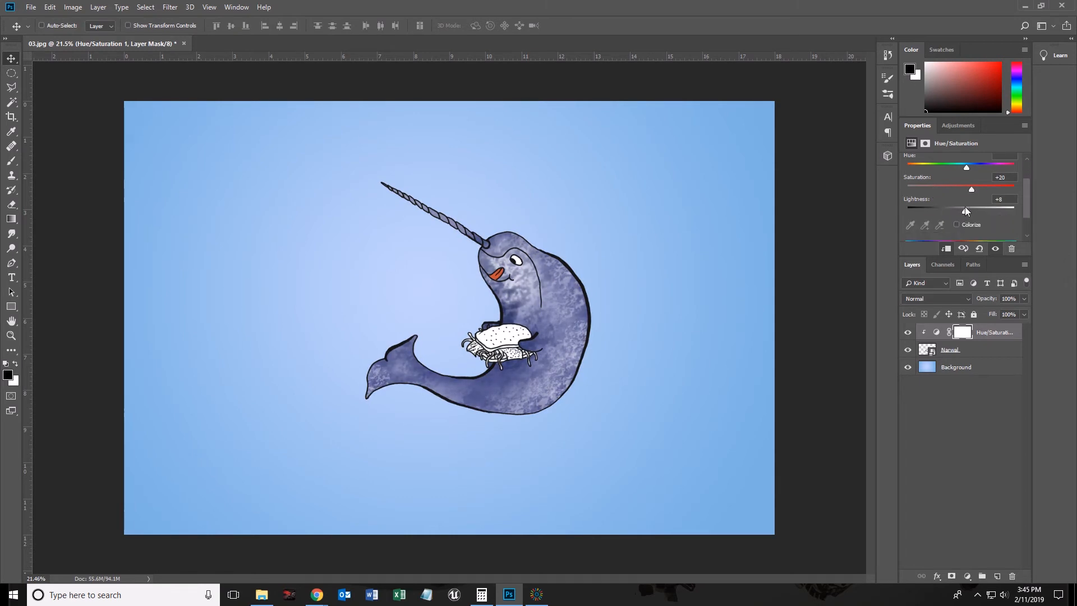
left_click(908, 333)
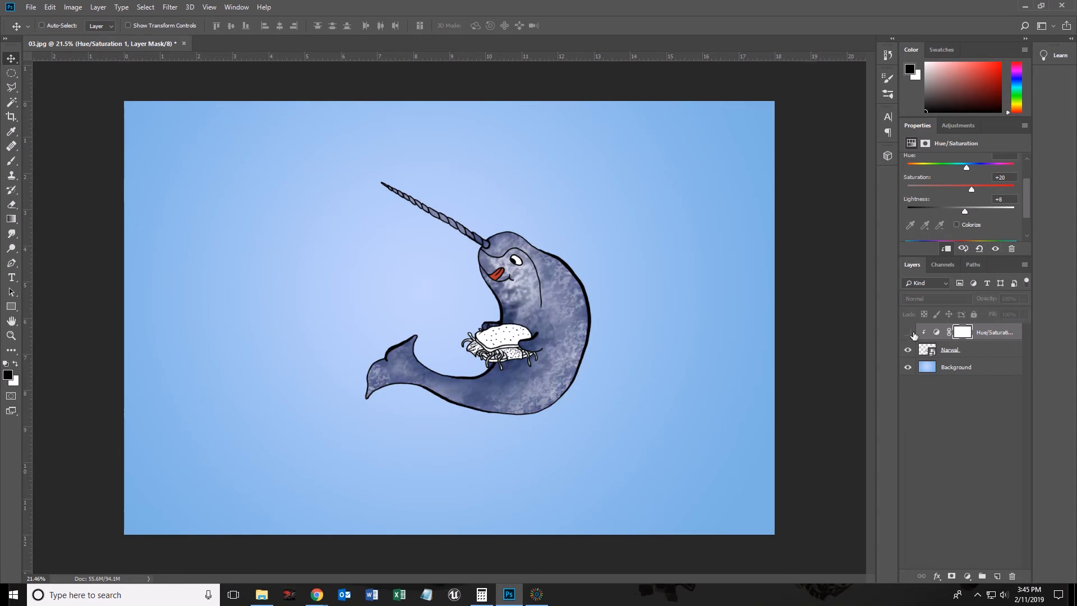
Open the contents of the narwhal smart object for editing
double_click(928, 350)
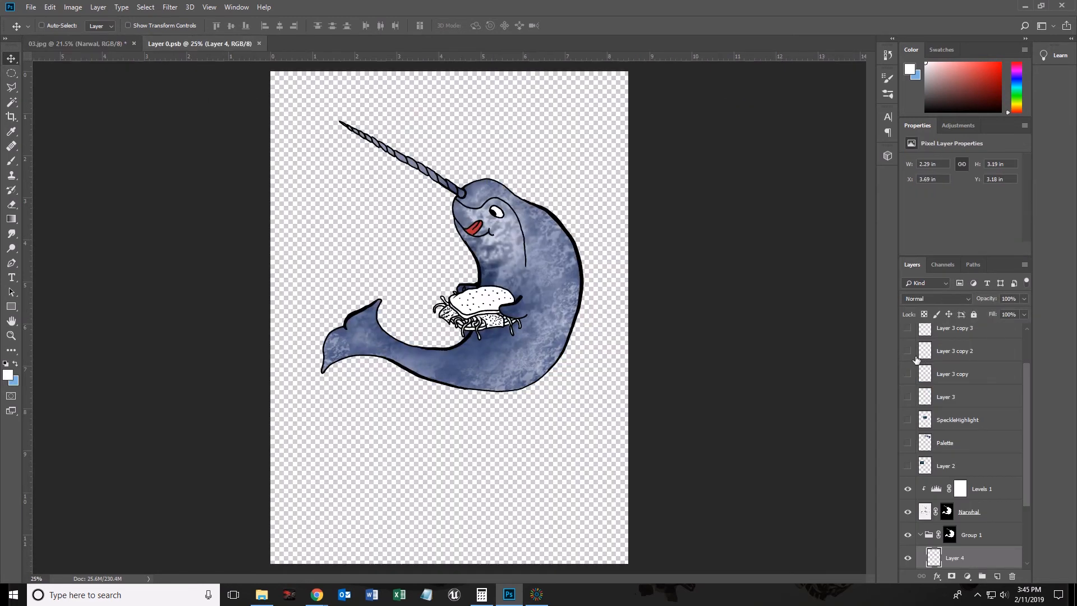
scroll(968, 470, "down", 2)
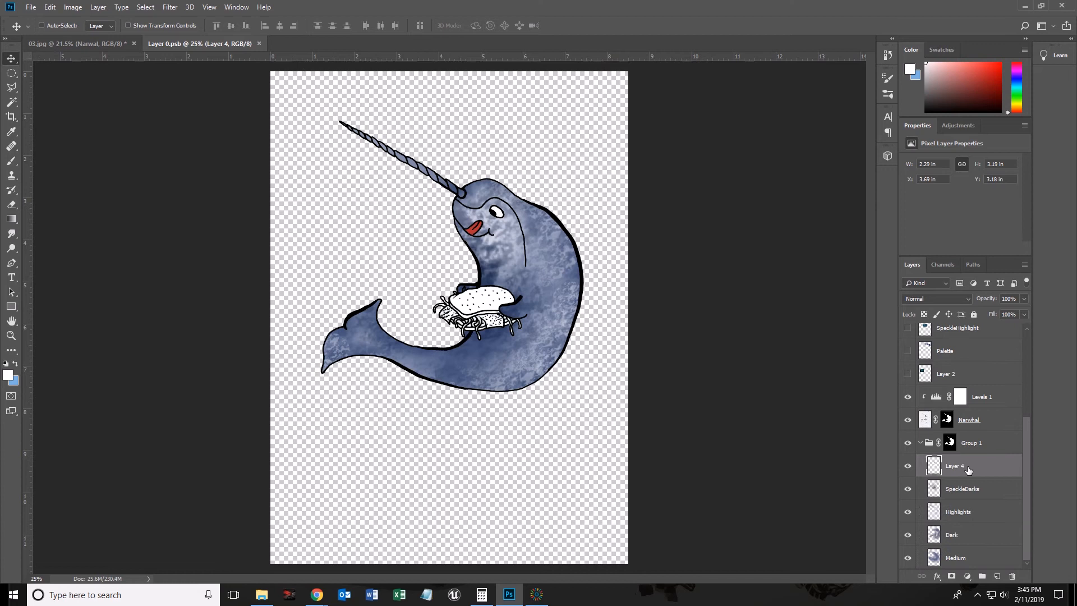
Try a Hue/Saturation adjustment clipped to the Dark layer with Hue +7, Saturation +2 and Lightness -8, and delete it
left_click(948, 537)
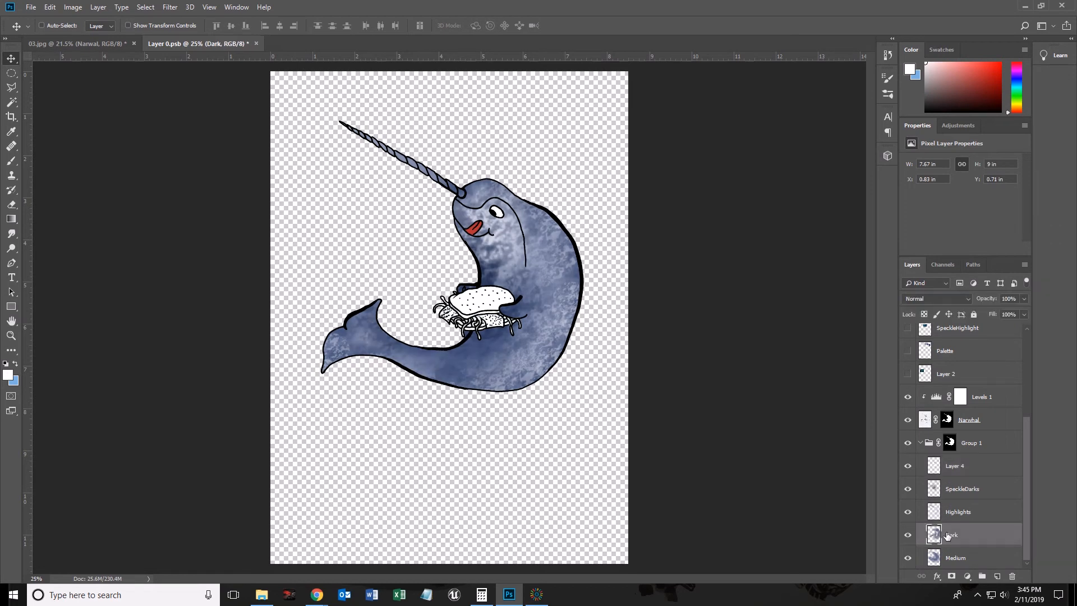
left_click(958, 127)
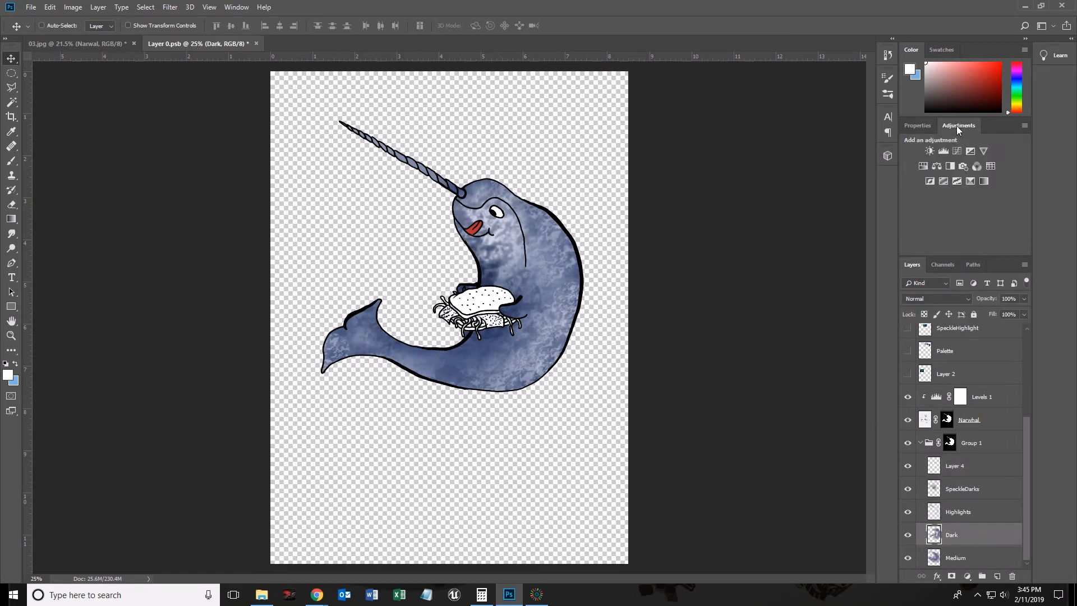
left_click(922, 167)
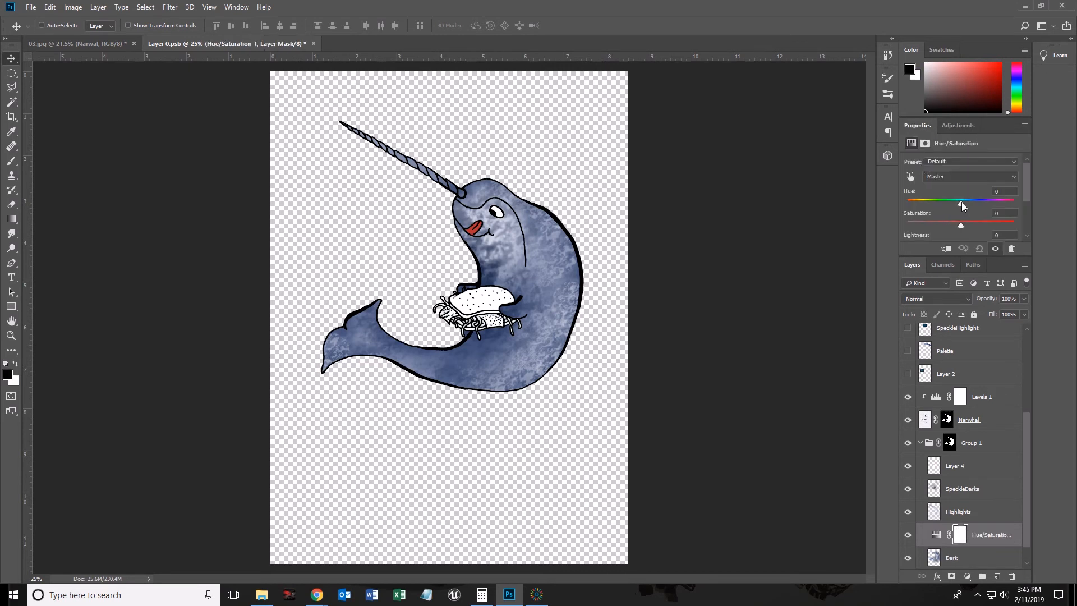
left_click(948, 249)
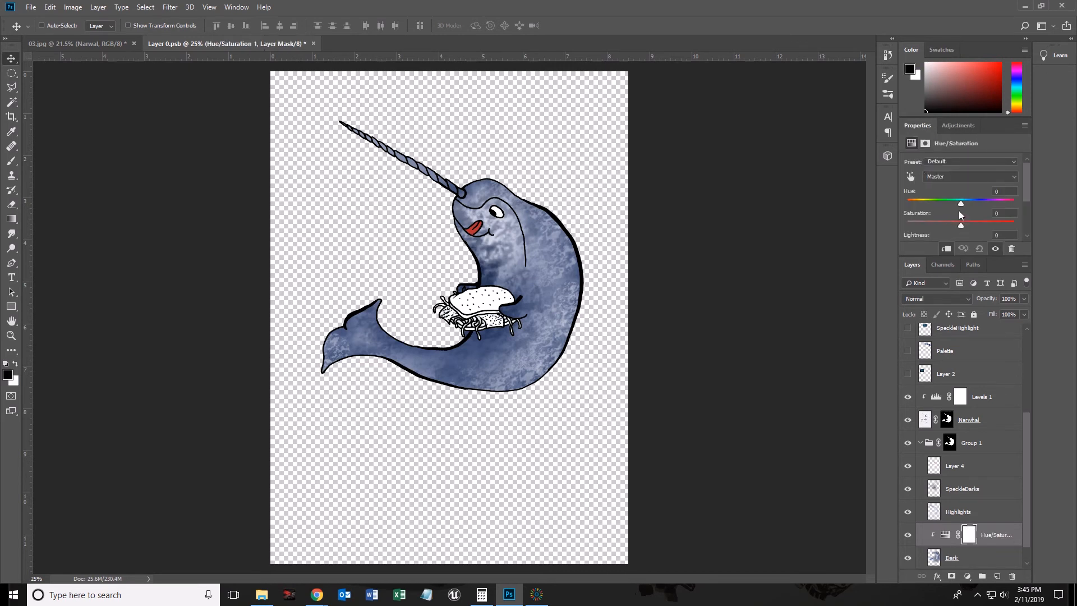
mouse_move(961, 199)
left_mouse_down()
mouse_move(890, 201)
mouse_move(961, 200)
mouse_move(931, 221)
mouse_move(950, 221)
mouse_move(910, 223)
mouse_move(956, 217)
left_mouse_up()
scroll(954, 217, "down", 2)
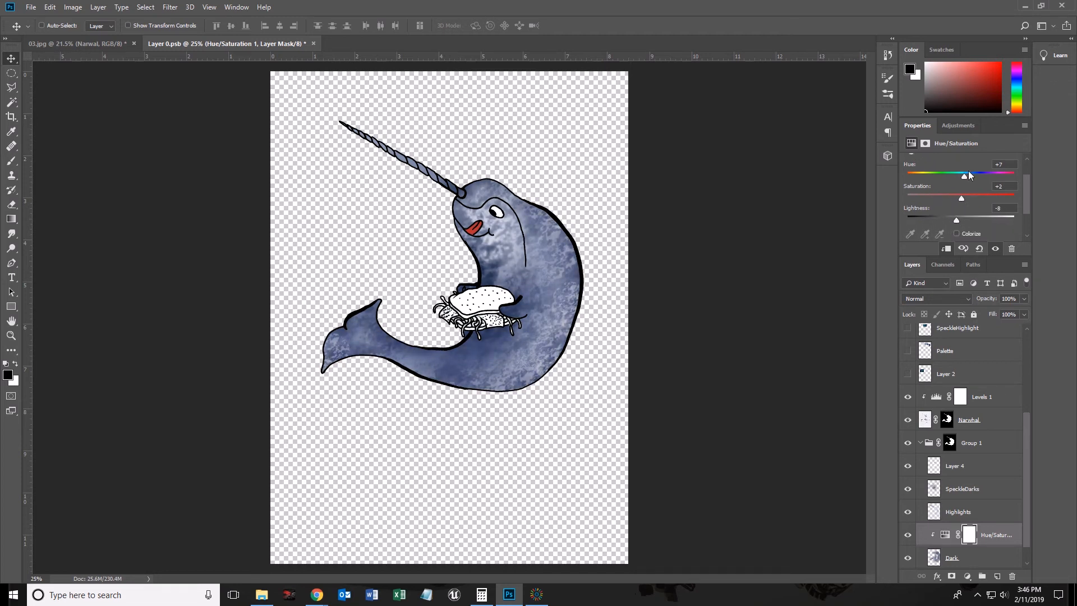
left_click_drag(964, 178, 936, 178)
left_click_drag(1009, 536, 1013, 576)
Delete the hidden Layer 3 together with all of its copies, up to Layer 3 copy 5
scroll(946, 497, "up", 5)
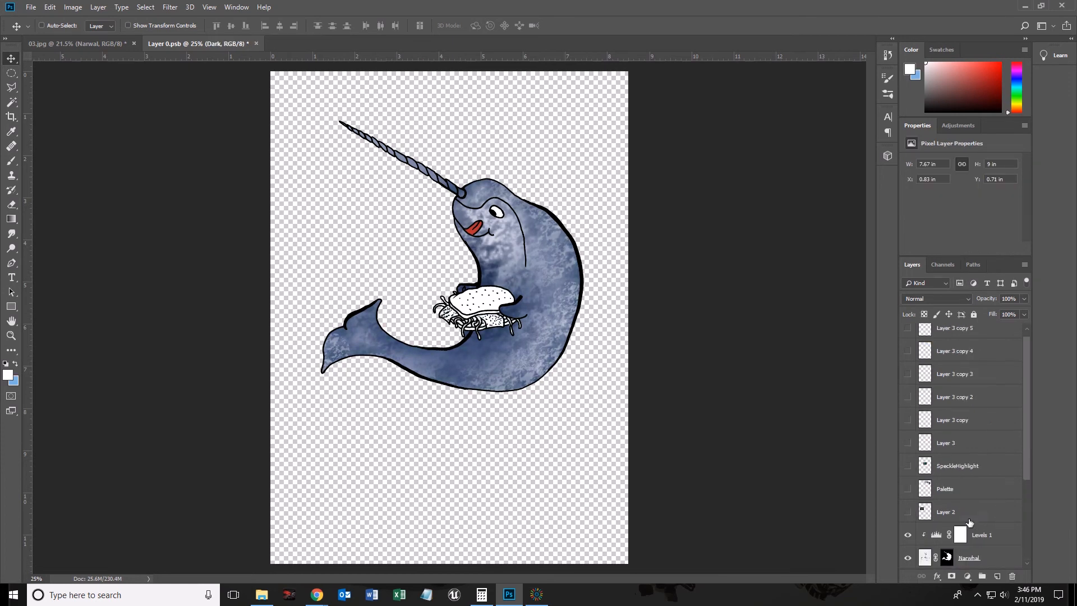
left_click(908, 336)
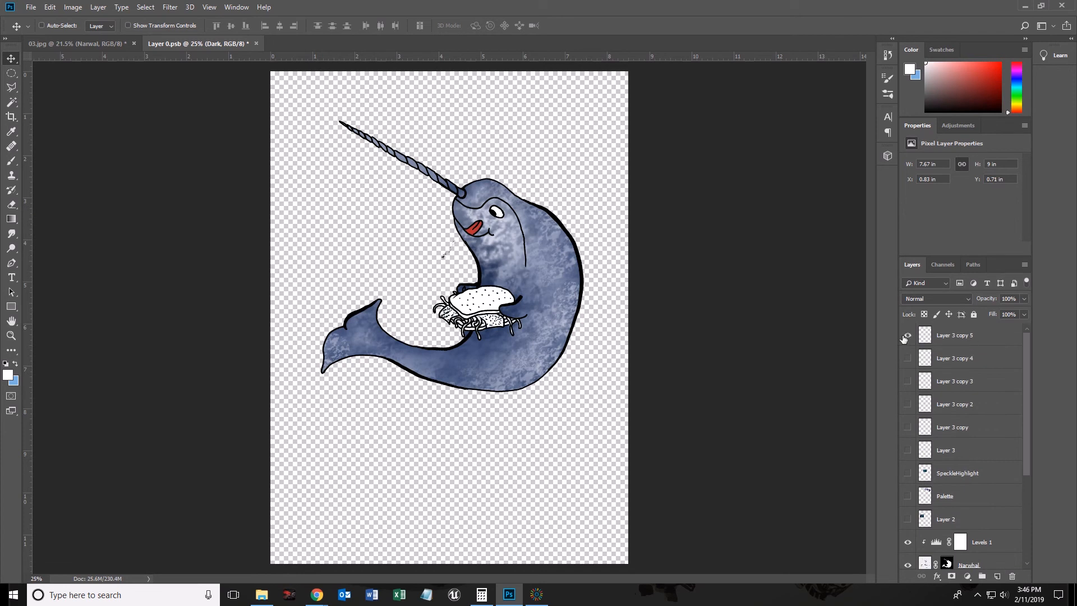
left_click(907, 336)
left_click(951, 337)
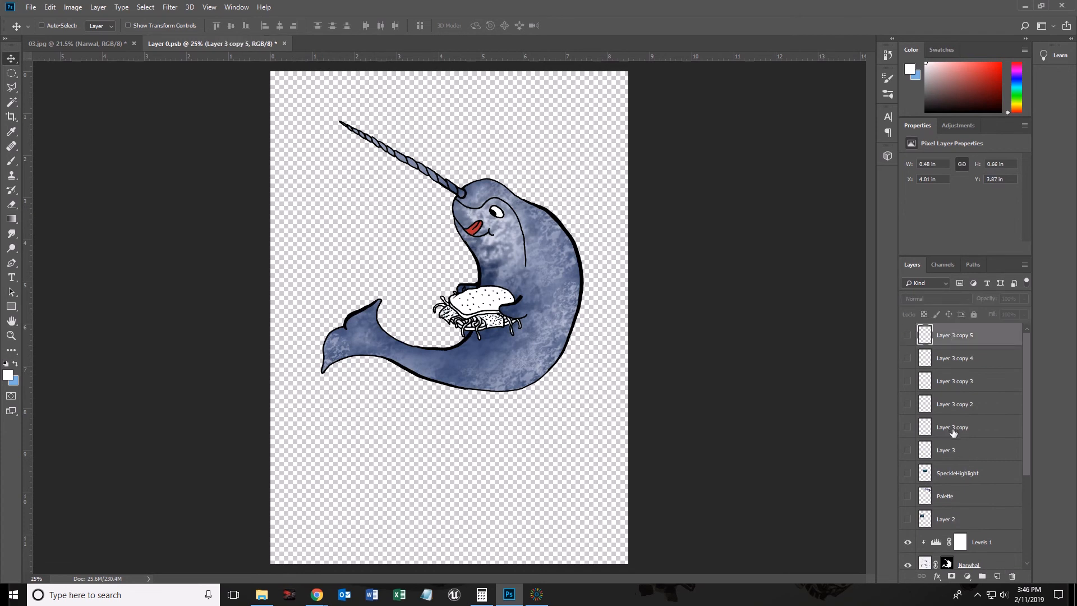
left_click(950, 450, "shift")
left_click_drag(954, 449, 1013, 577)
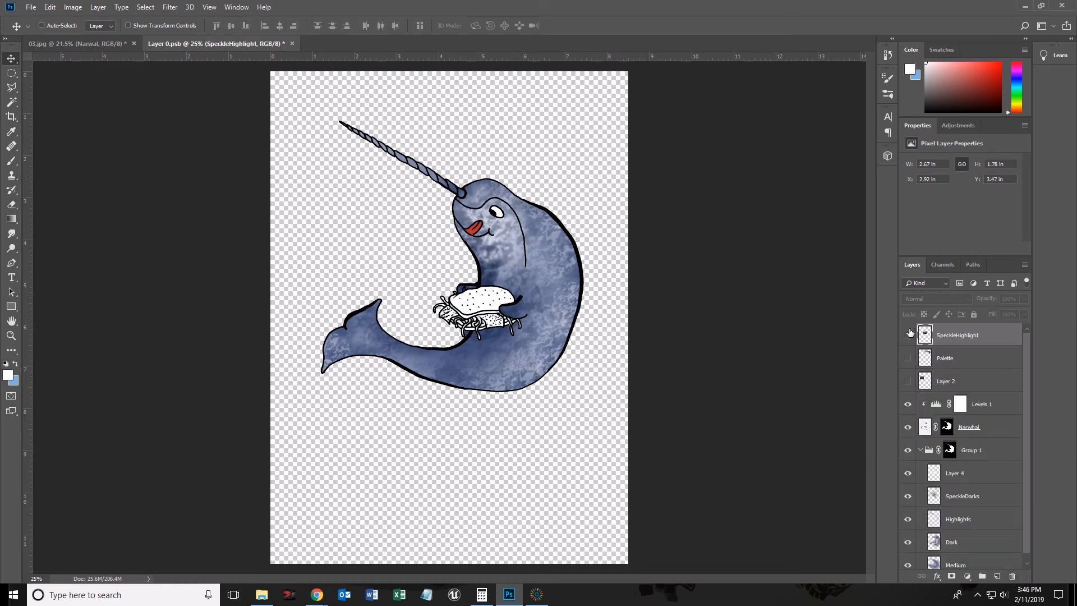
Check the Palette layer by showing and hiding it, and close Layer 0.psb with its changes saved
left_click(908, 358)
left_click(907, 358)
left_click(292, 44)
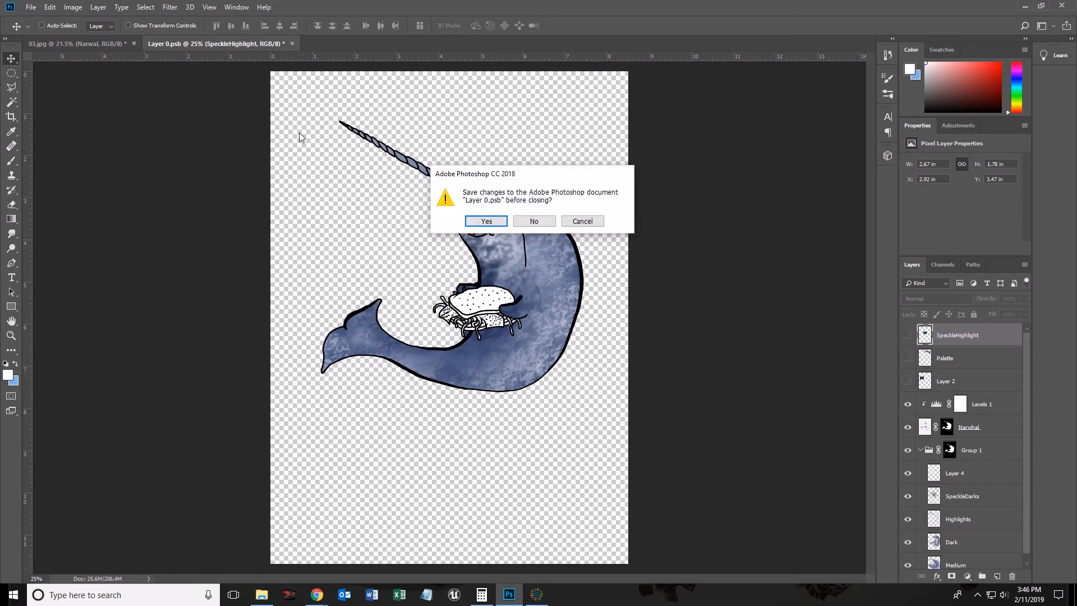
left_click(488, 226)
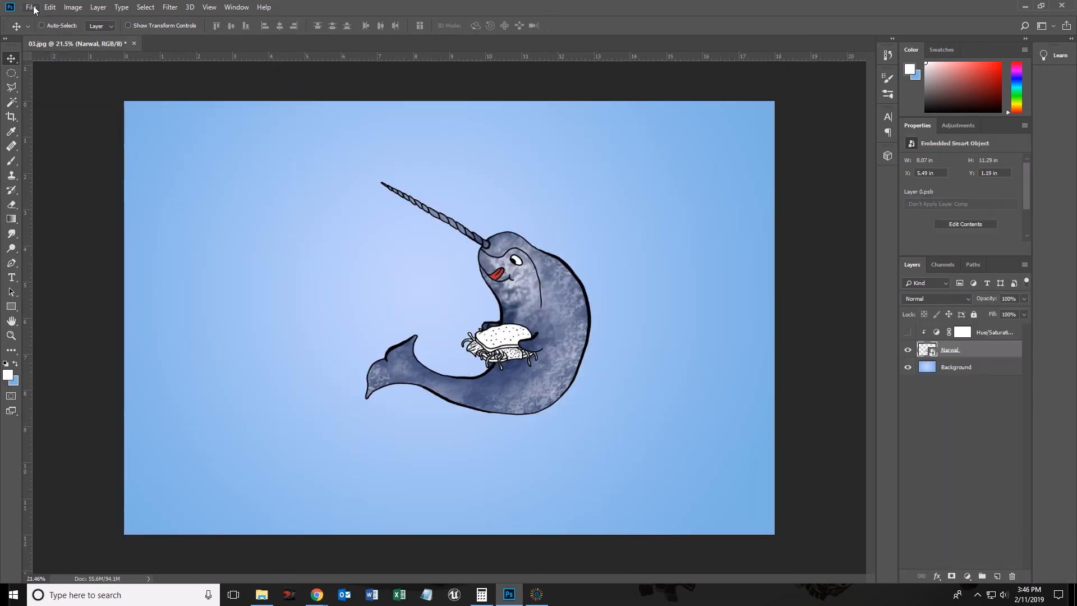
Open the finished narwhal illustration 04.jpg
left_click(31, 7)
left_click(44, 27)
double_click(400, 116)
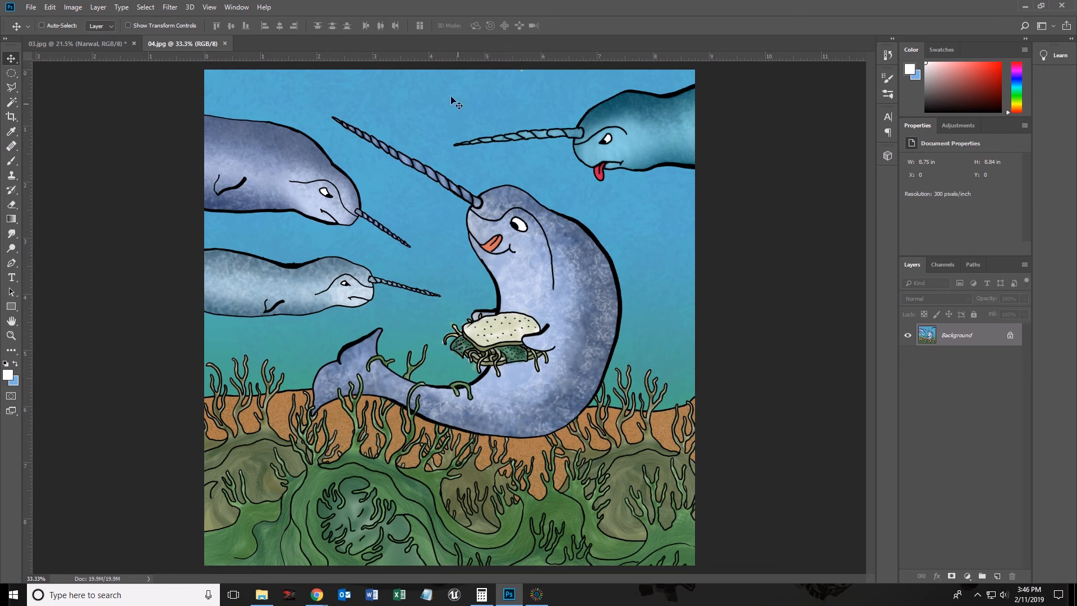
Compare the coloured narwhal in 03.jpg with the finished underwater scene in 04.jpg, ending on 03.jpg
left_click(83, 39)
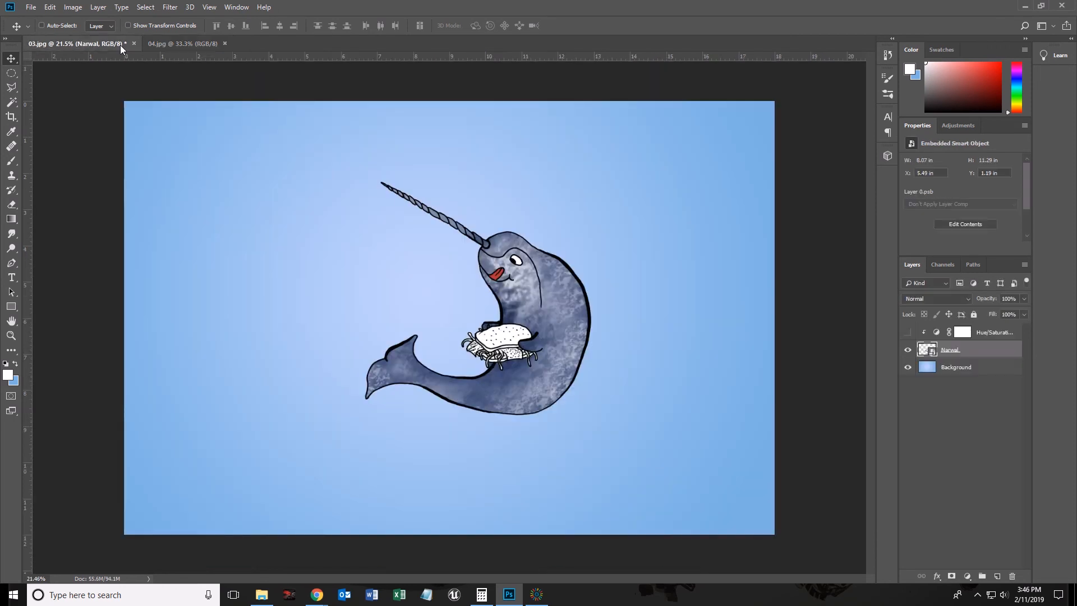
left_click(183, 41)
left_click(82, 45)
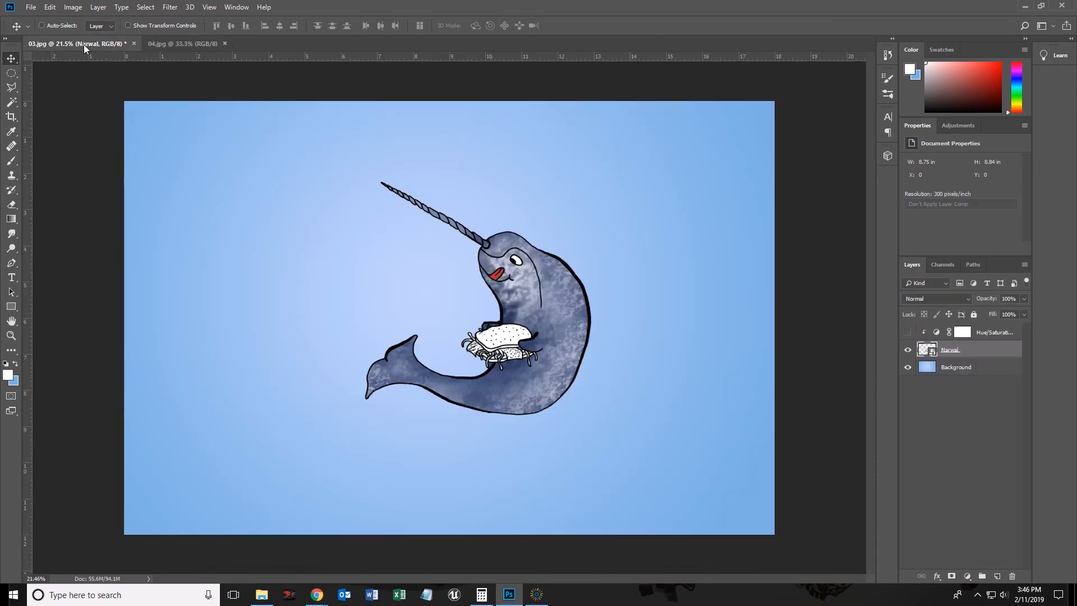
left_click(200, 44)
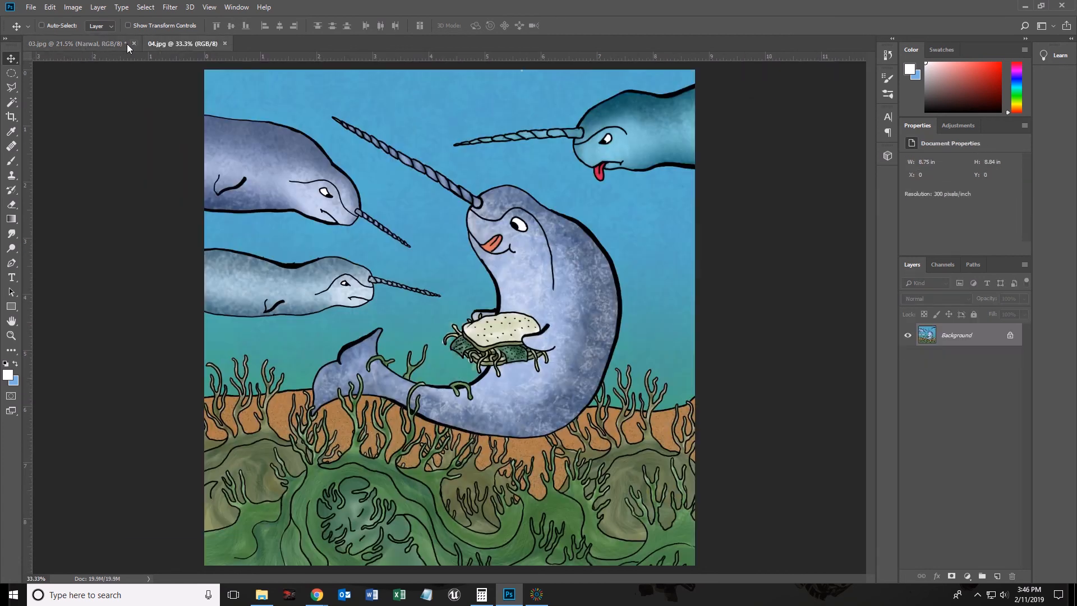
left_click(66, 42)
left_click(170, 39)
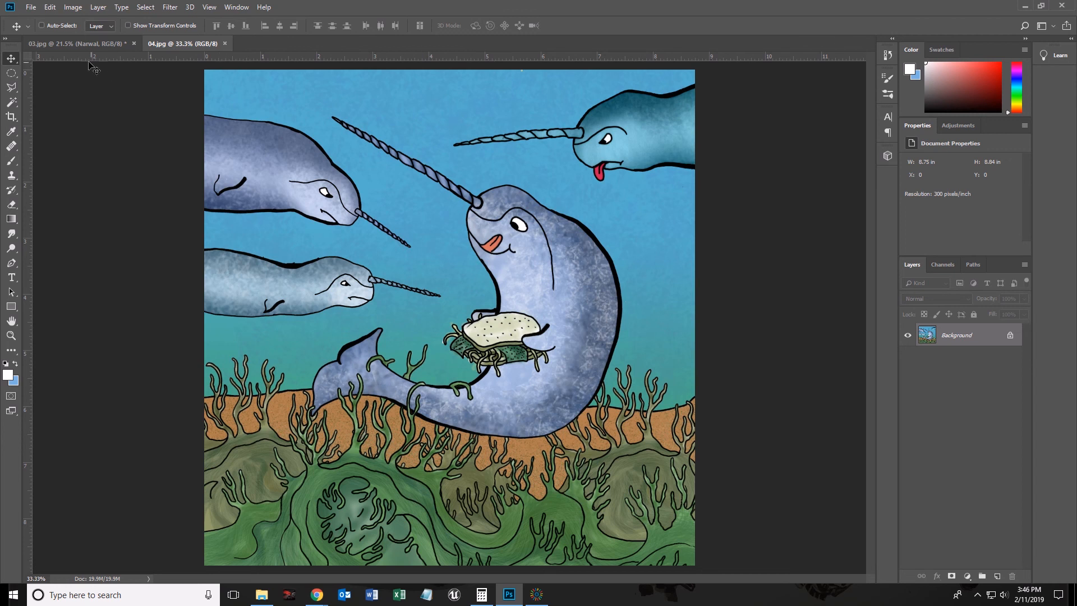
left_click(72, 43)
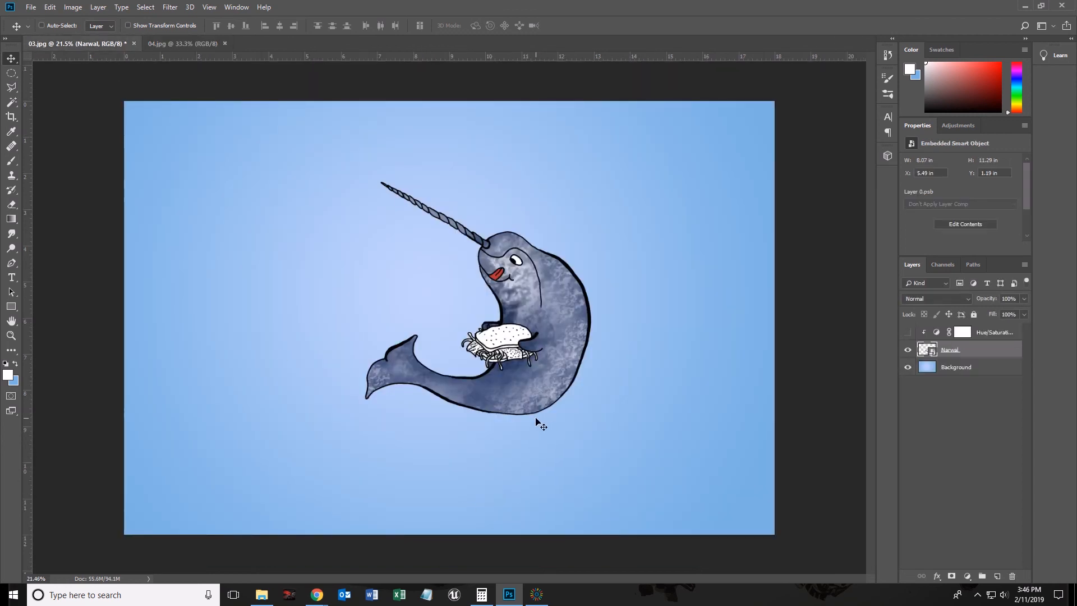
left_click(534, 597)
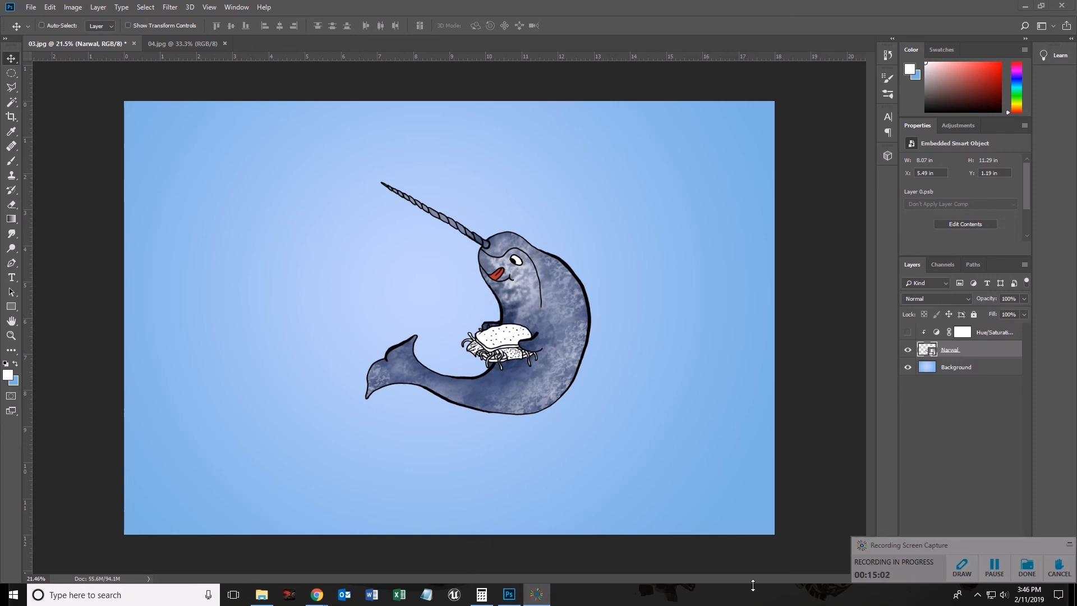